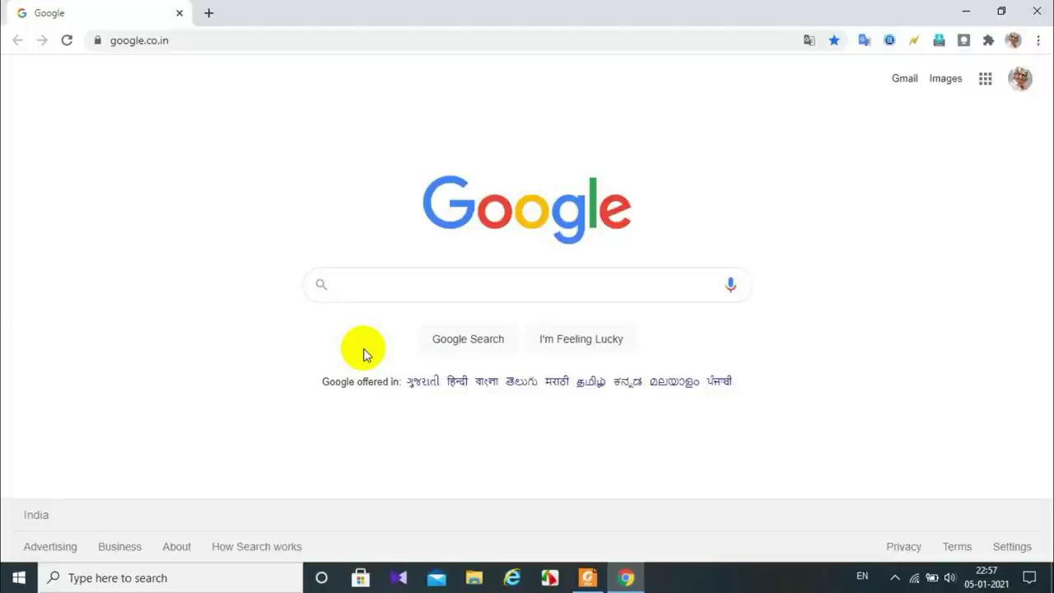
Search Google for 'smc' and open the Surat Municipal Corporation Recruitment page
text(smc)
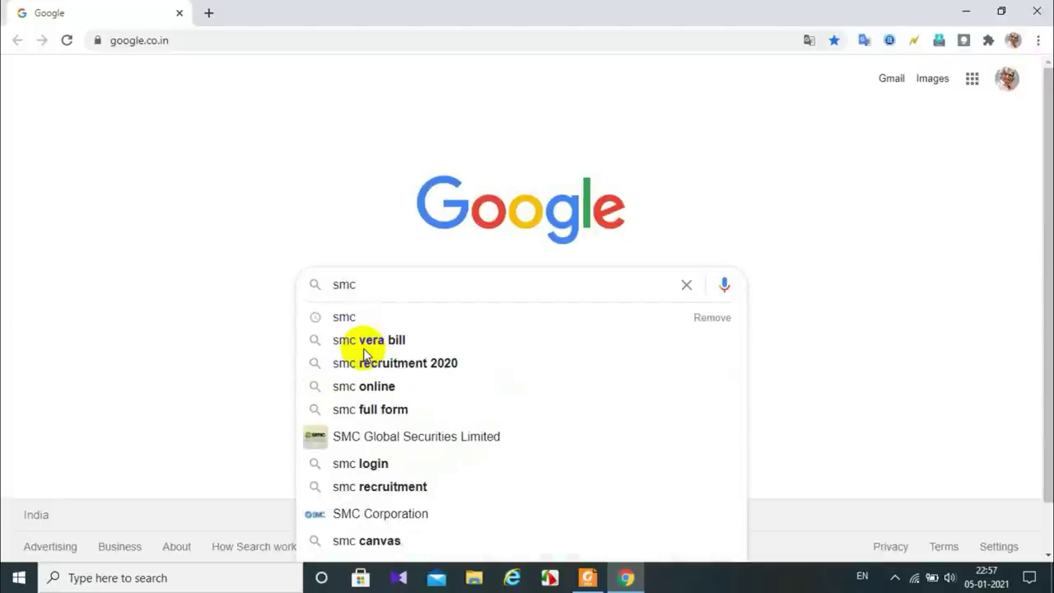
key(Return)
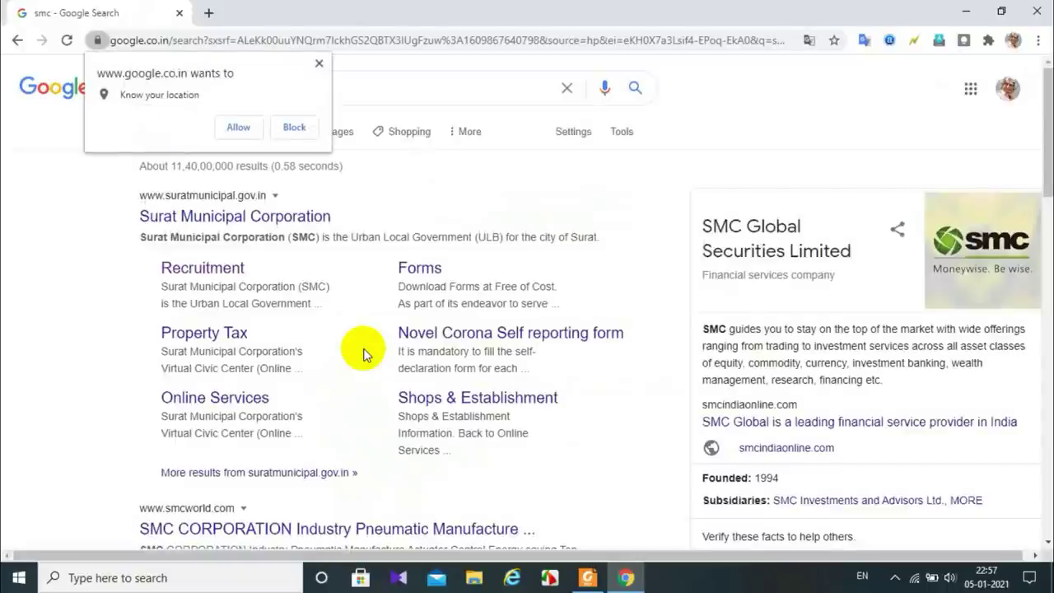
click(319, 64)
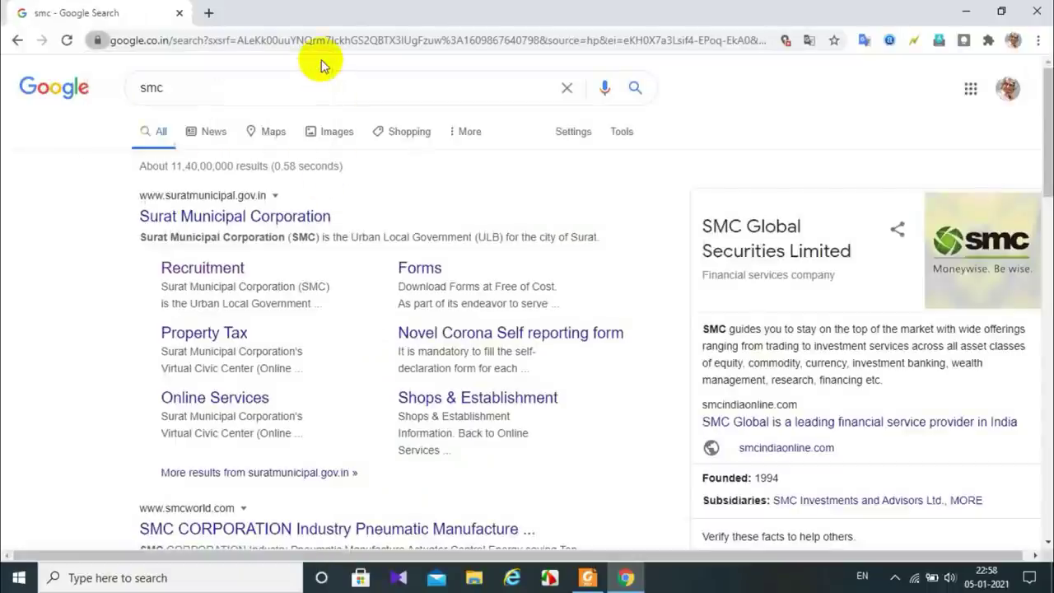
click(228, 271)
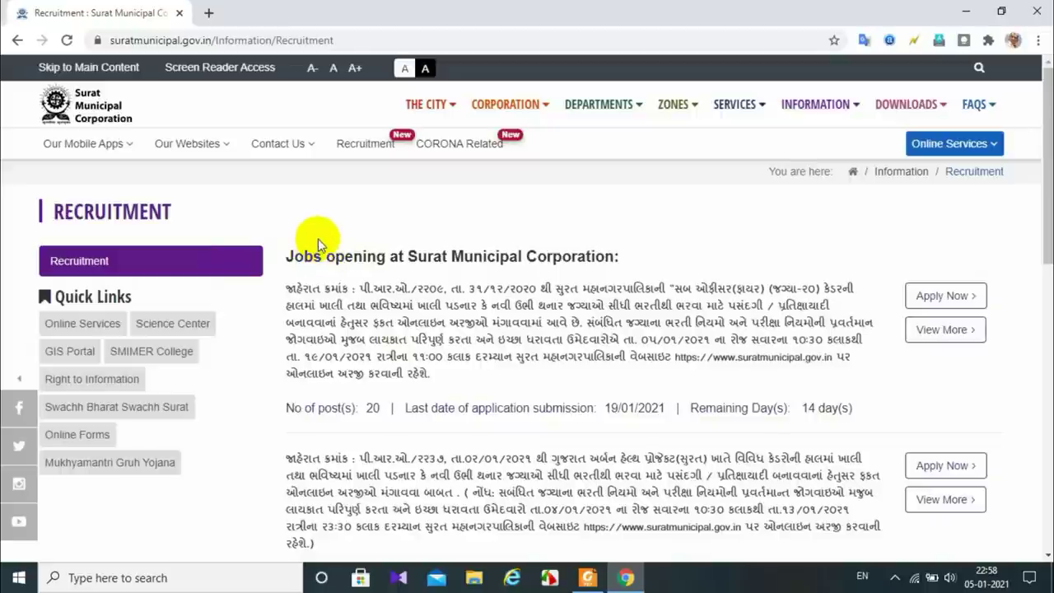
Select some text in the 1136-post listing, then open its full advertisement PDF via View More
scroll(318, 239, down, 1)
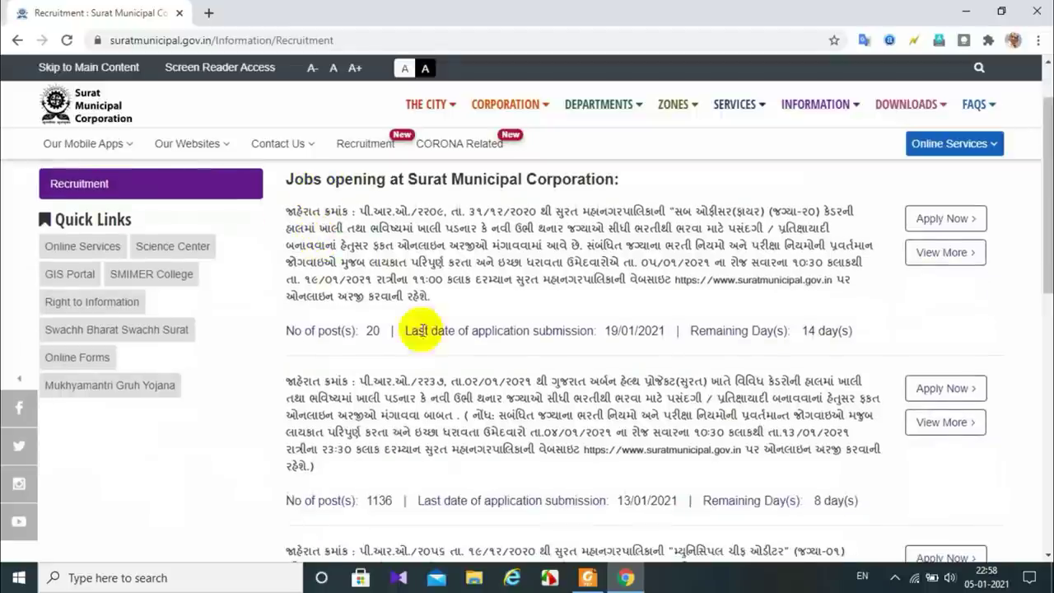
click(307, 381)
drag(307, 381, 583, 379)
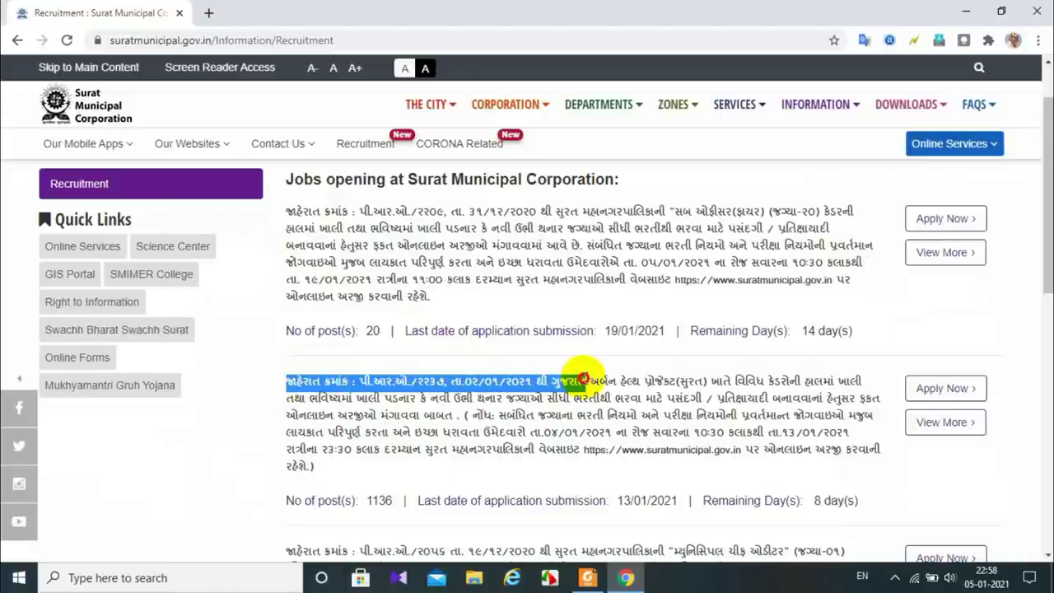
right_click(674, 367)
double_click(605, 383)
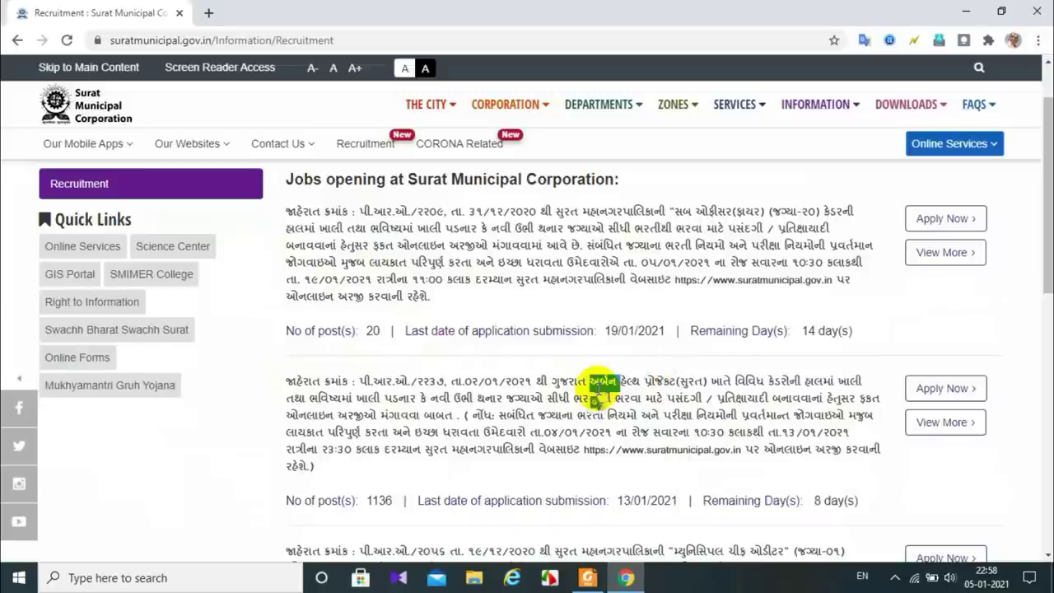
click(896, 347)
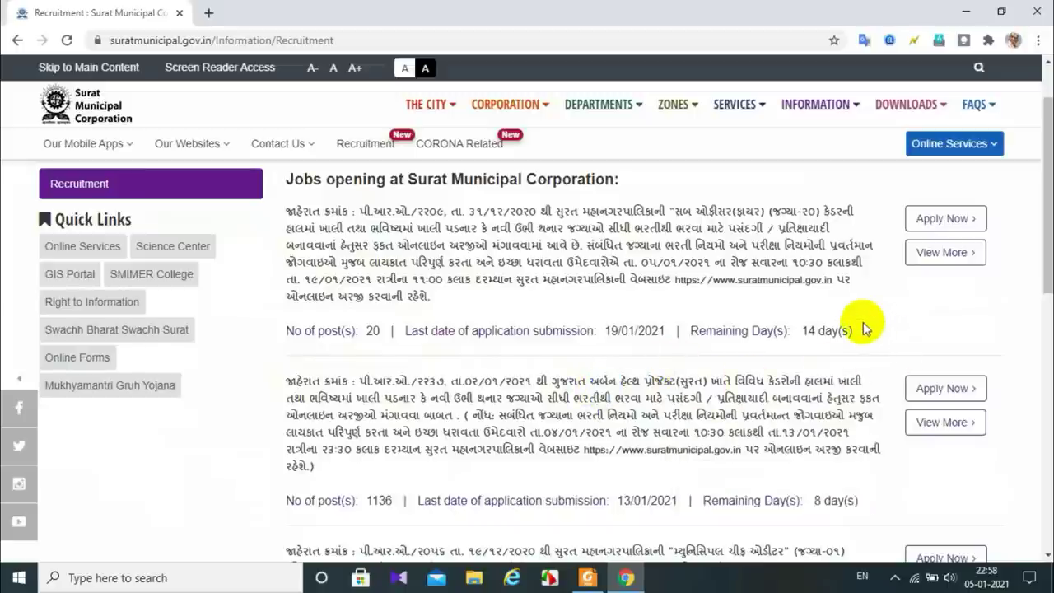
click(967, 432)
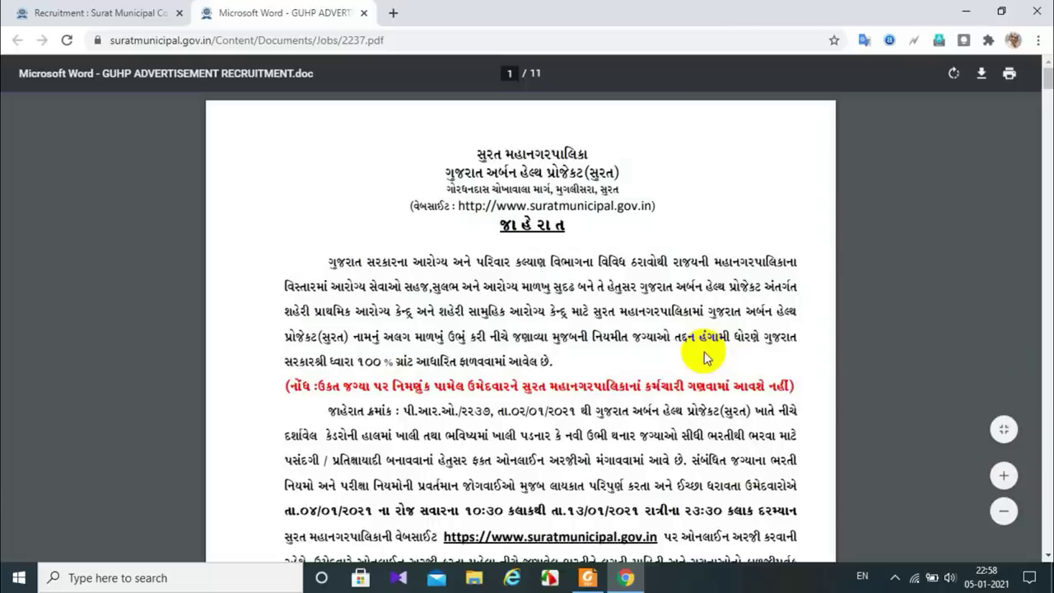
Read 2237.pdf down to the USER REGISTRATION section, then close the PDF tab
scroll(581, 273, down, 20)
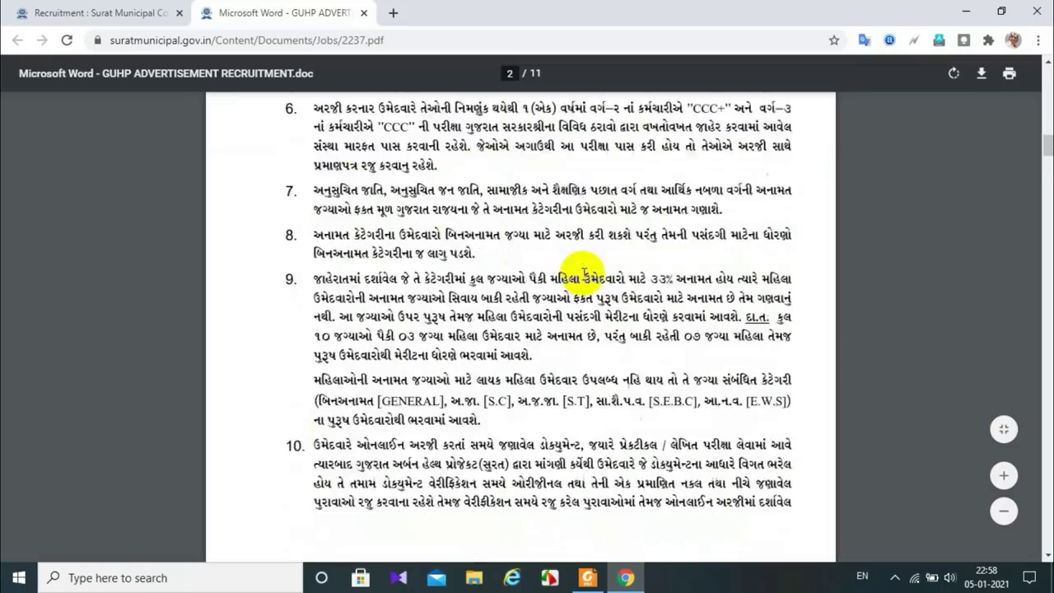
scroll(583, 263, down, 20)
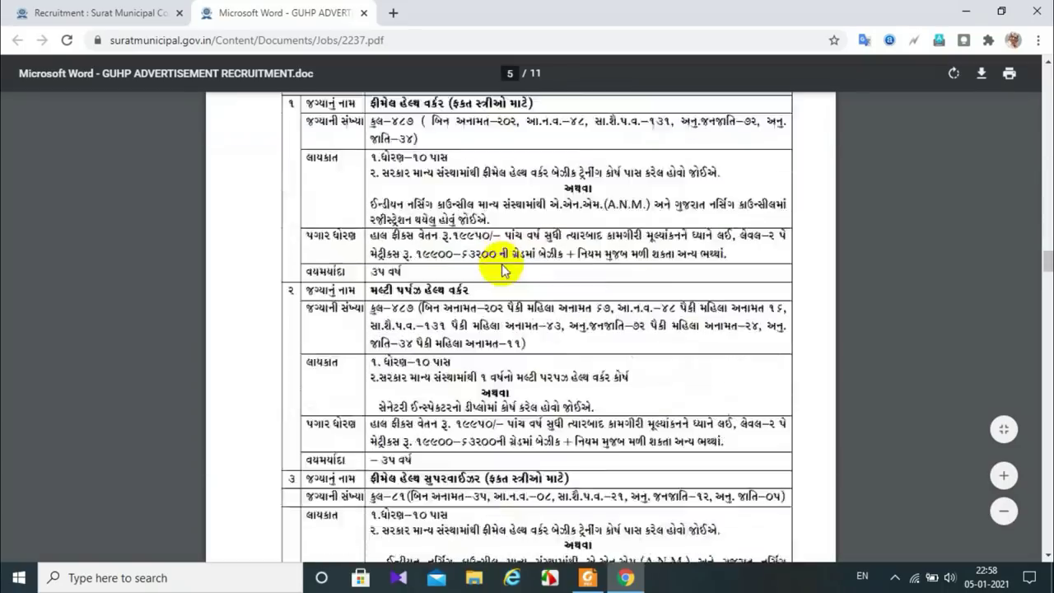
scroll(502, 265, down, 15)
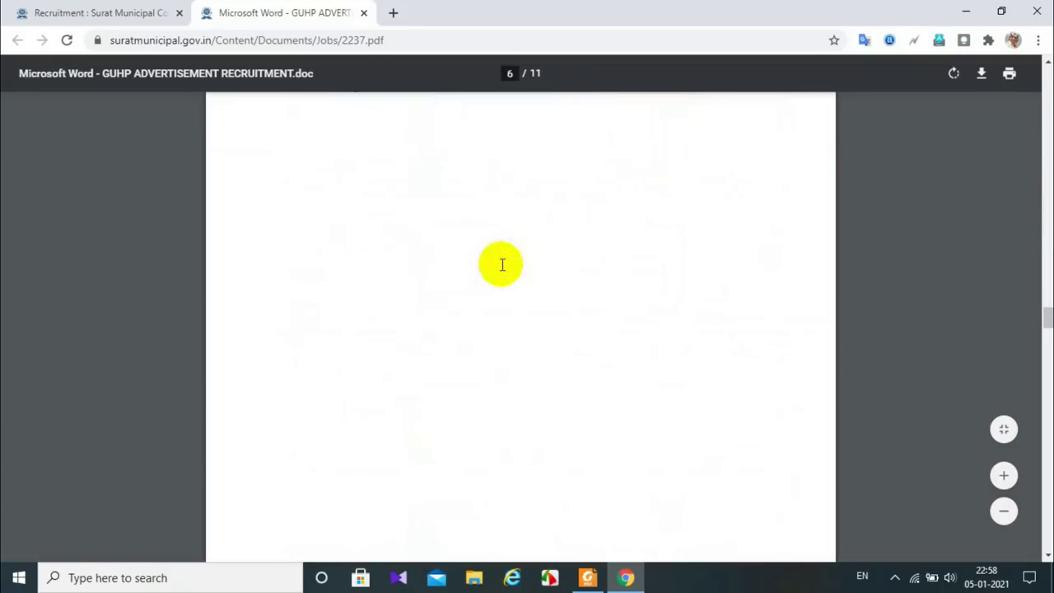
scroll(502, 264, down, 1)
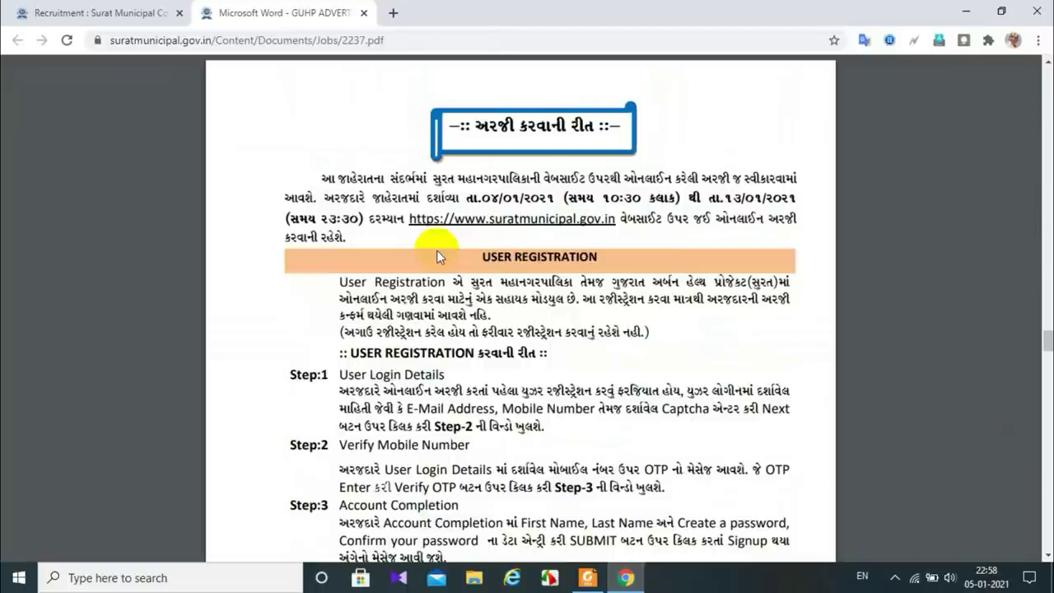
scroll(437, 256, down, 1)
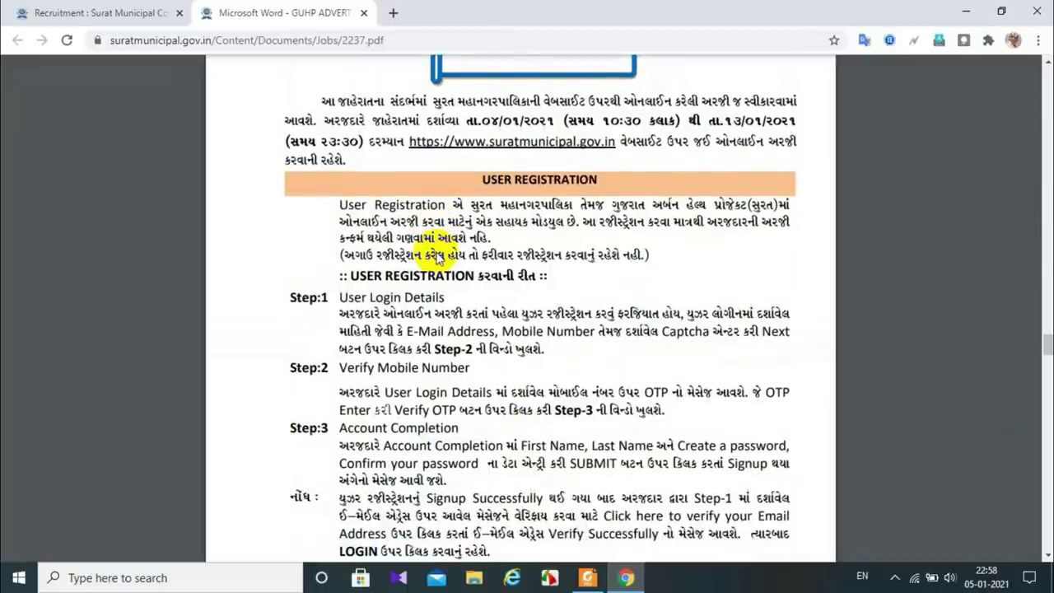
scroll(437, 258, down, 1)
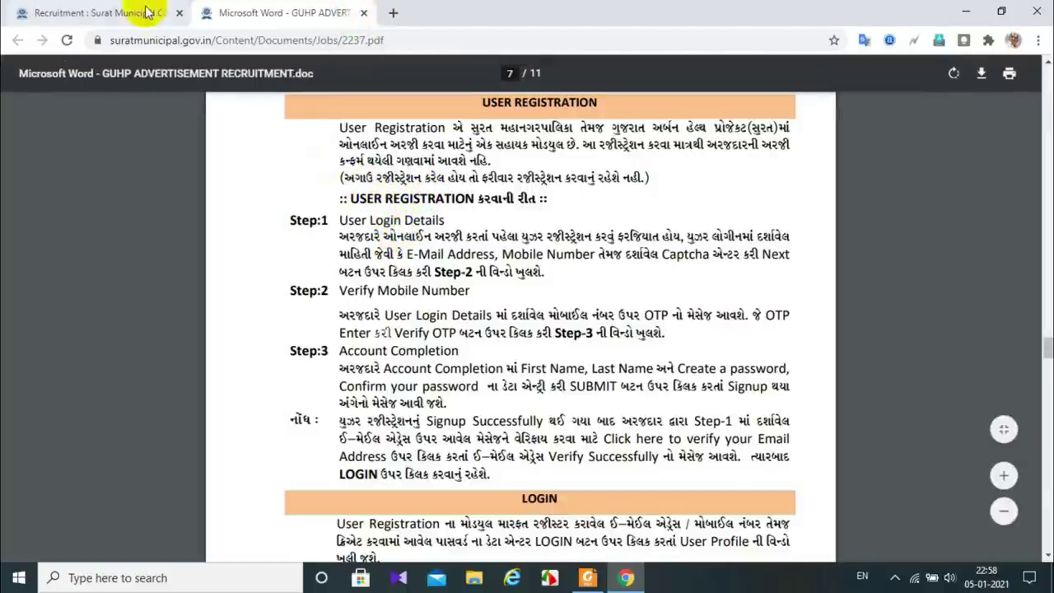
click(363, 15)
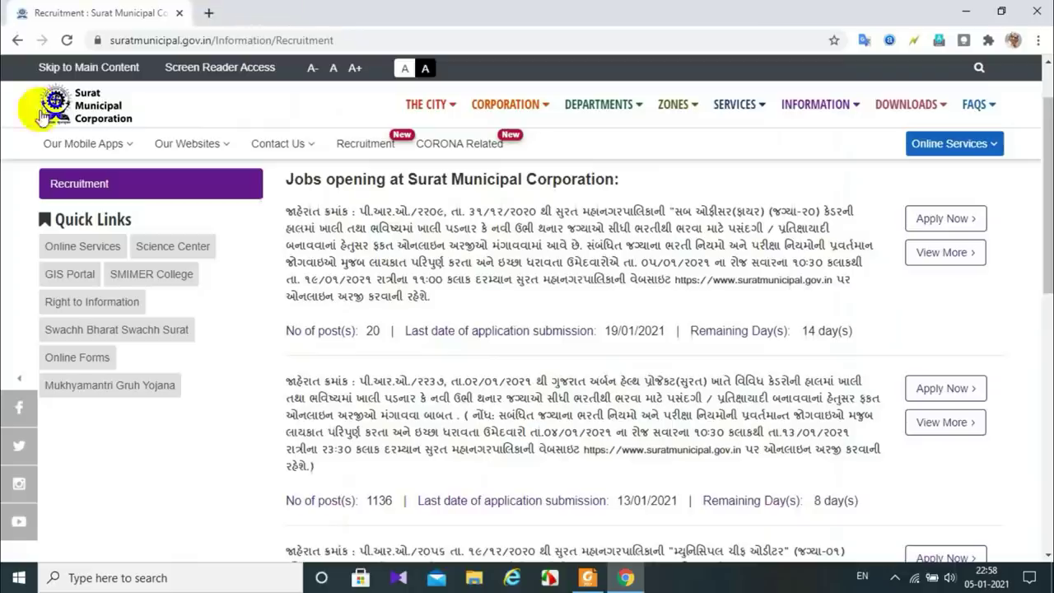
Apply Now on the listing, confirm the external recruitment site, and open USER REGISTRATION
click(935, 394)
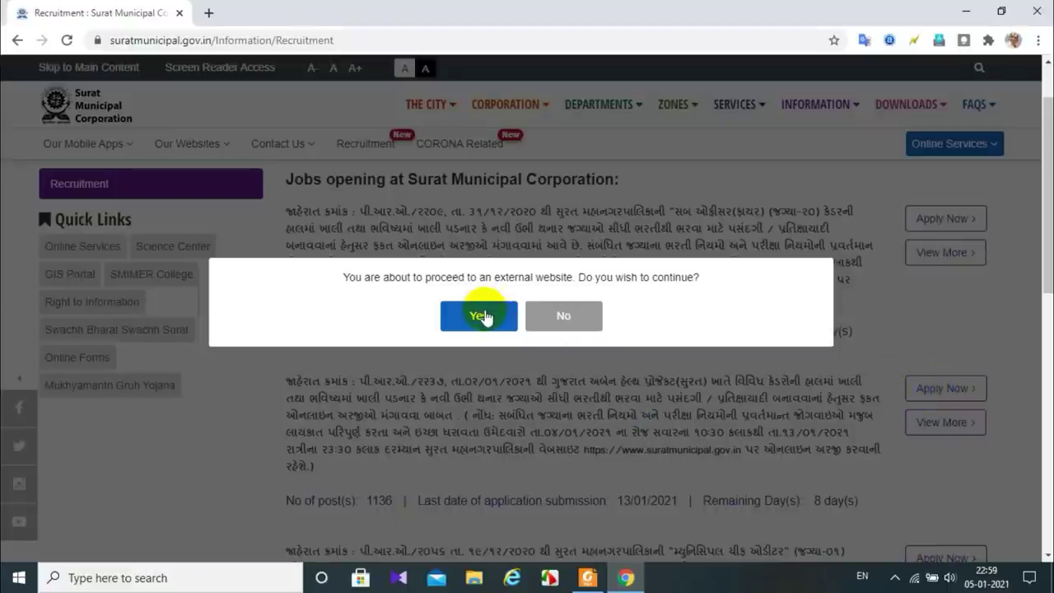
click(482, 316)
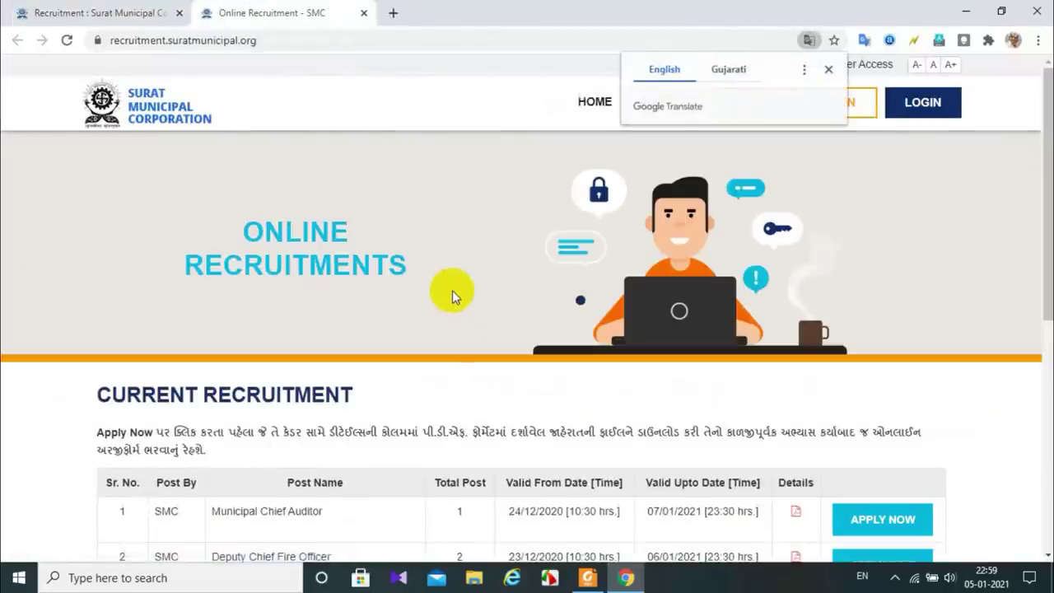
click(827, 70)
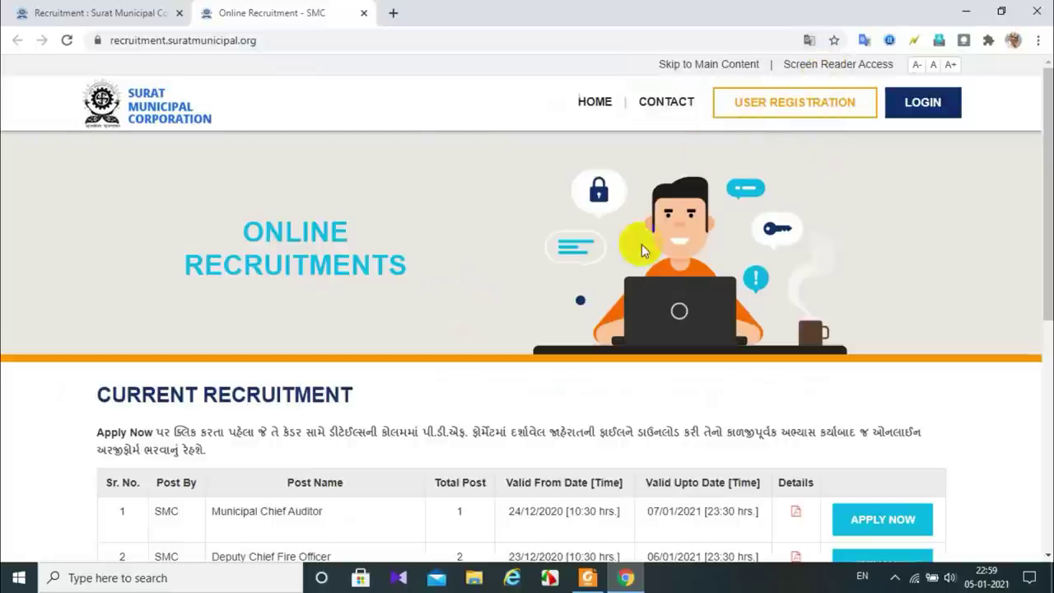
scroll(352, 317, down, 2)
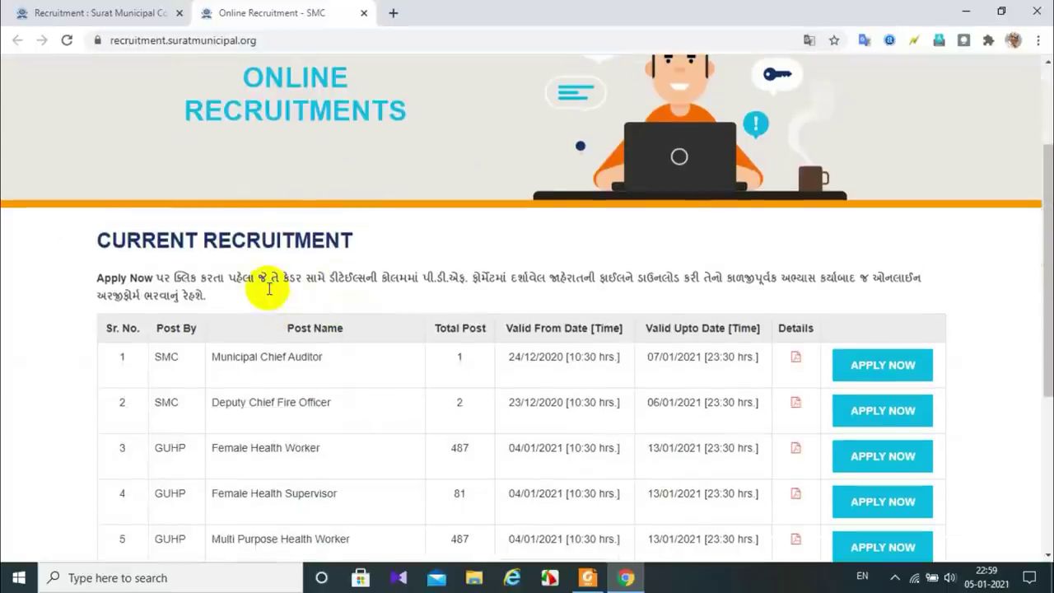
scroll(268, 288, down, 2)
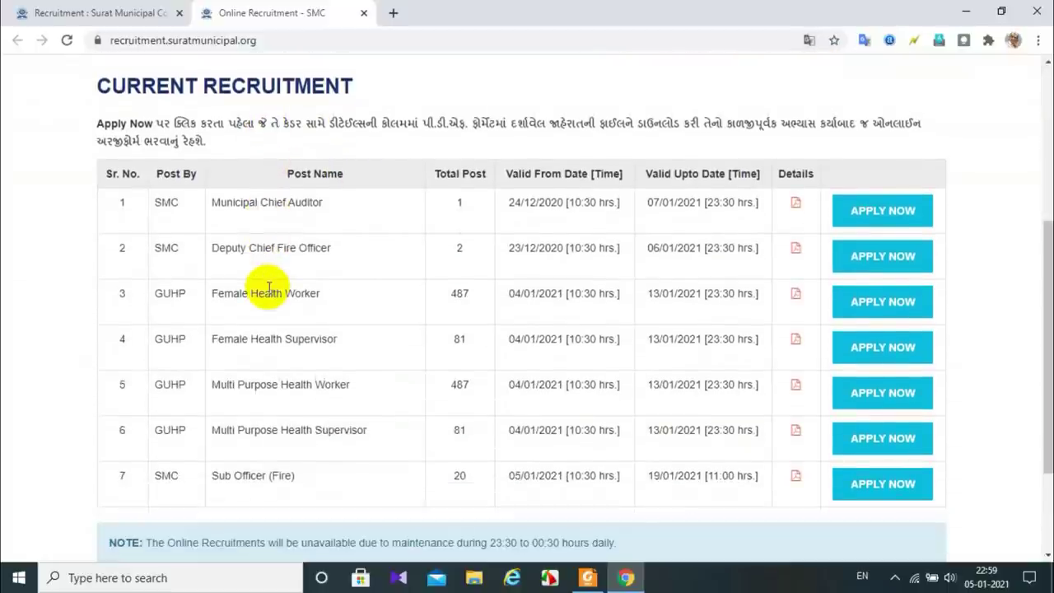
scroll(268, 288, up, 4)
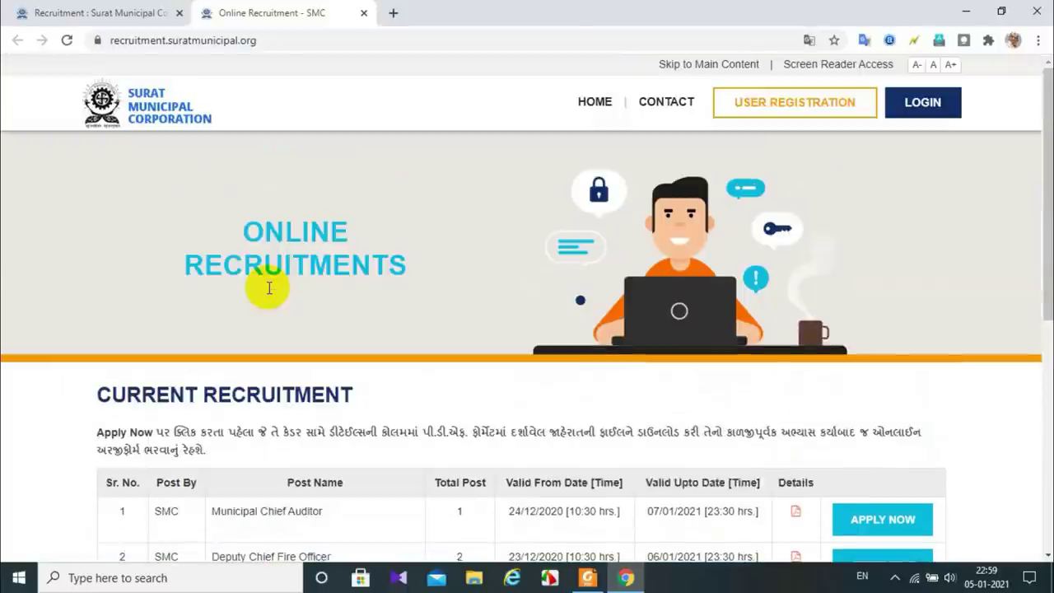
click(811, 110)
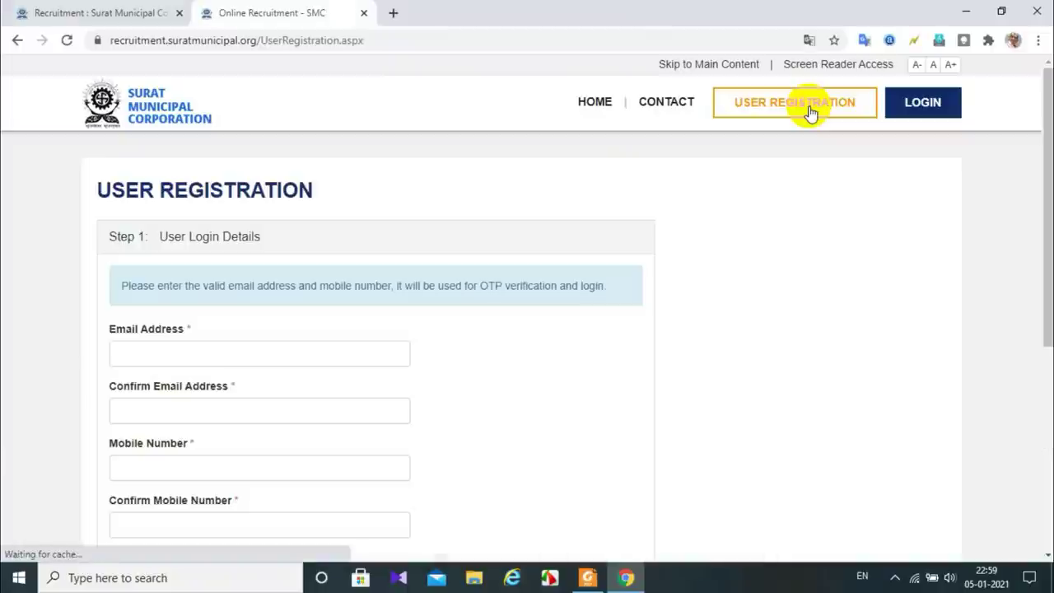
Switch to 2237.pdf in Foxit Reader at its User Registration section
scroll(728, 193, down, 1)
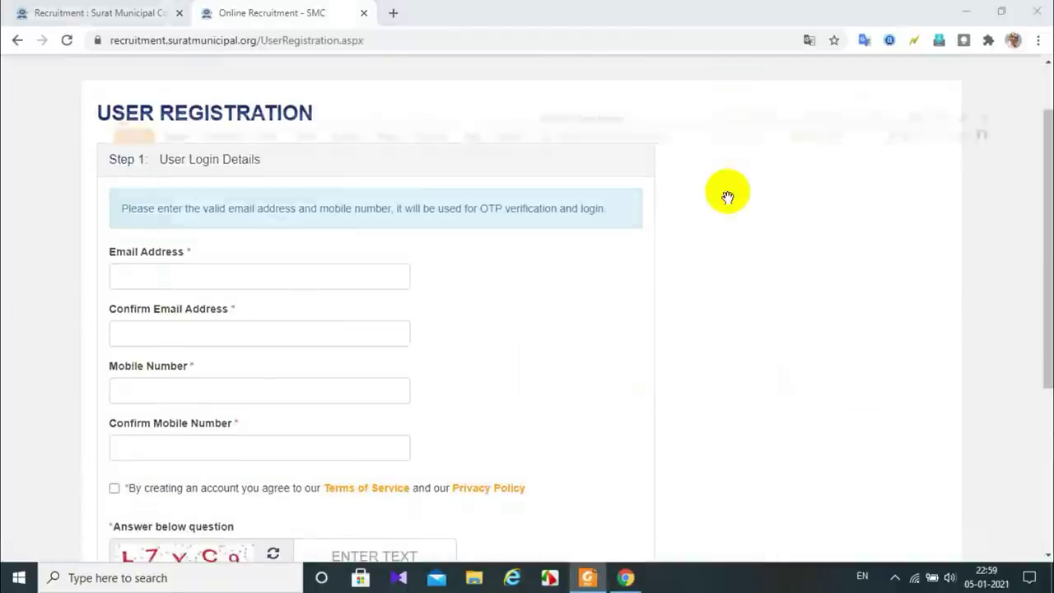
key(alt+Tab)
scroll(690, 206, up, 1)
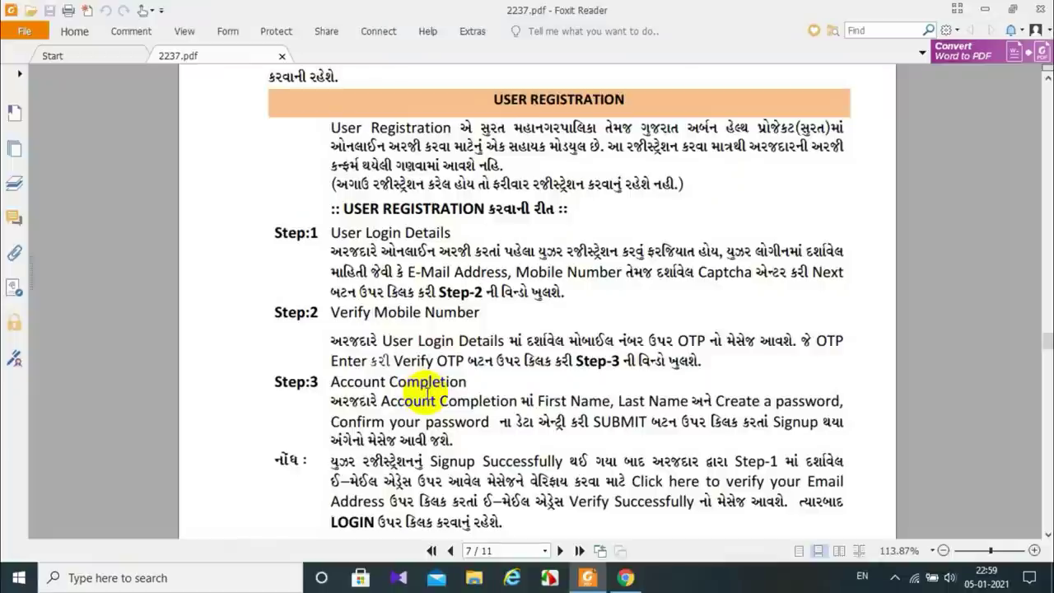
Review the three registration steps on page 7 of 2237.pdf, then return to Chrome
scroll(424, 387, down, 1)
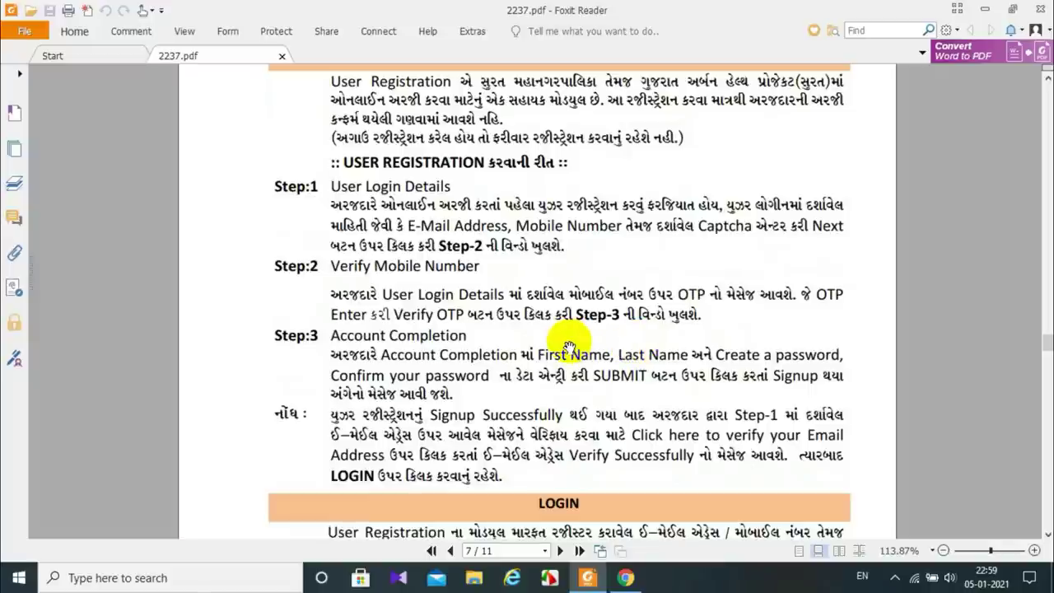
scroll(568, 349, up, 1)
key(alt+Tab)
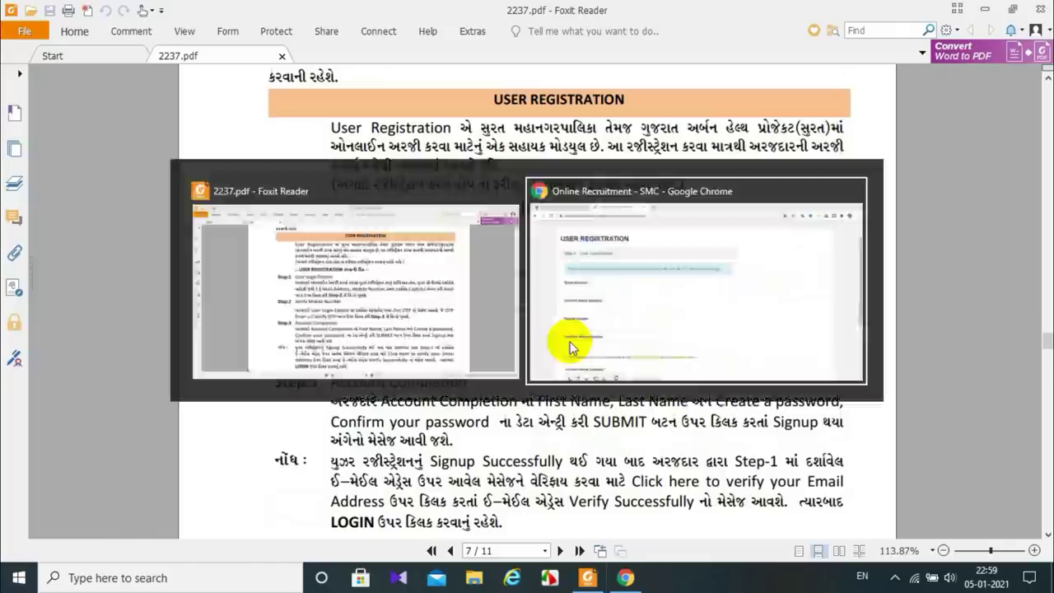
Enter and confirm the applicant's email address and mobile number, and agree to the terms
click(205, 283)
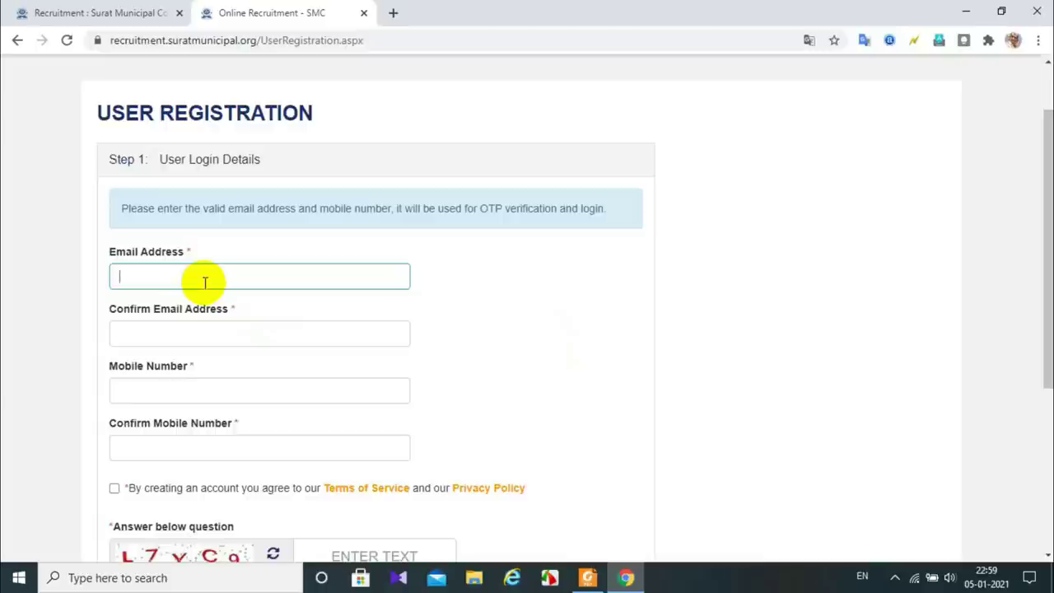
key(Tab)
scroll(150, 321, down, 1)
click(151, 321)
key(Tab)
click(113, 411)
Answer the captcha, submit the login details, and verify the mobile number with the received OTP
click(375, 479)
click(170, 539)
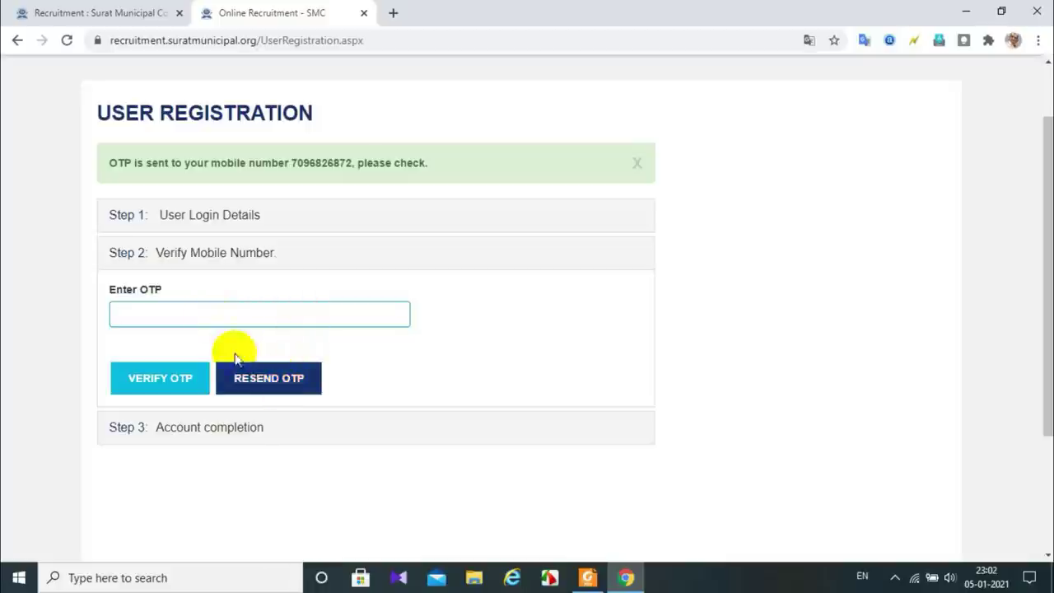
click(164, 379)
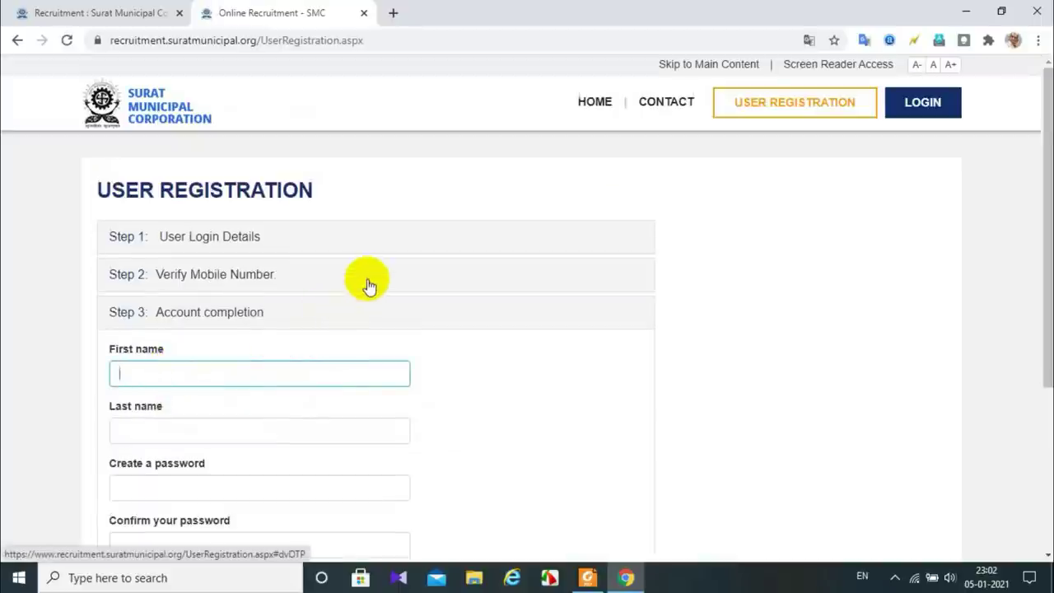
Enter the applicant's first and last name on the account completion form
scroll(369, 284, down, 1)
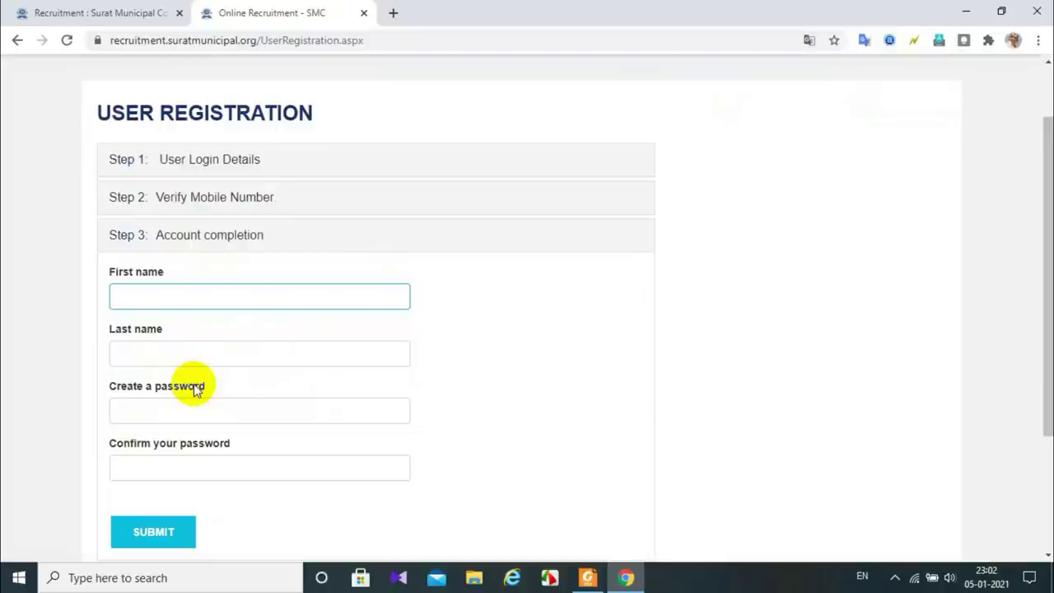
key(Tab)
key(Tab)
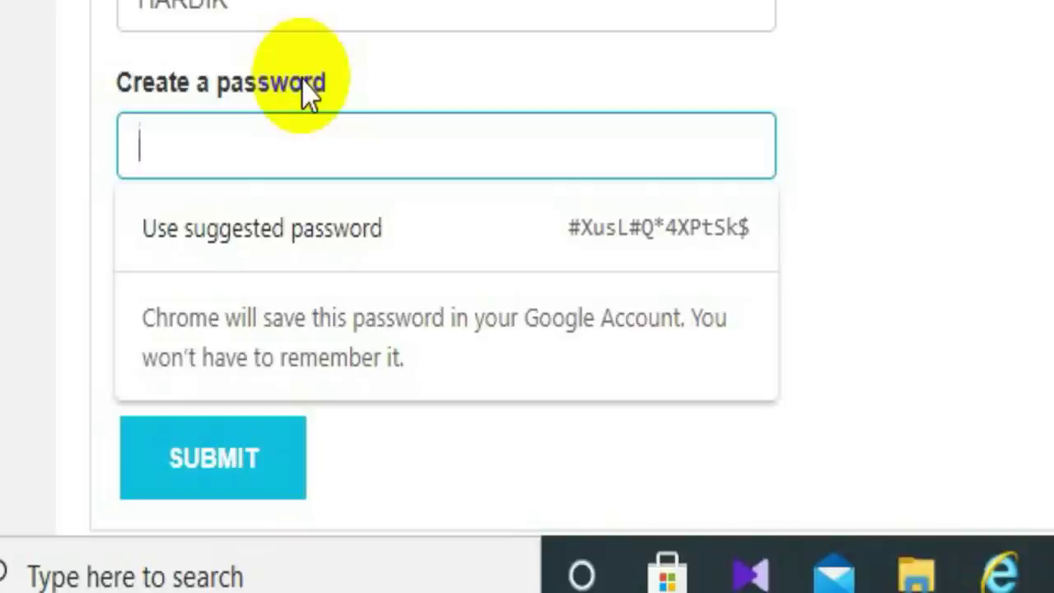
Create and confirm the account password, then submit the signup
text(aaaaaaaaaa)
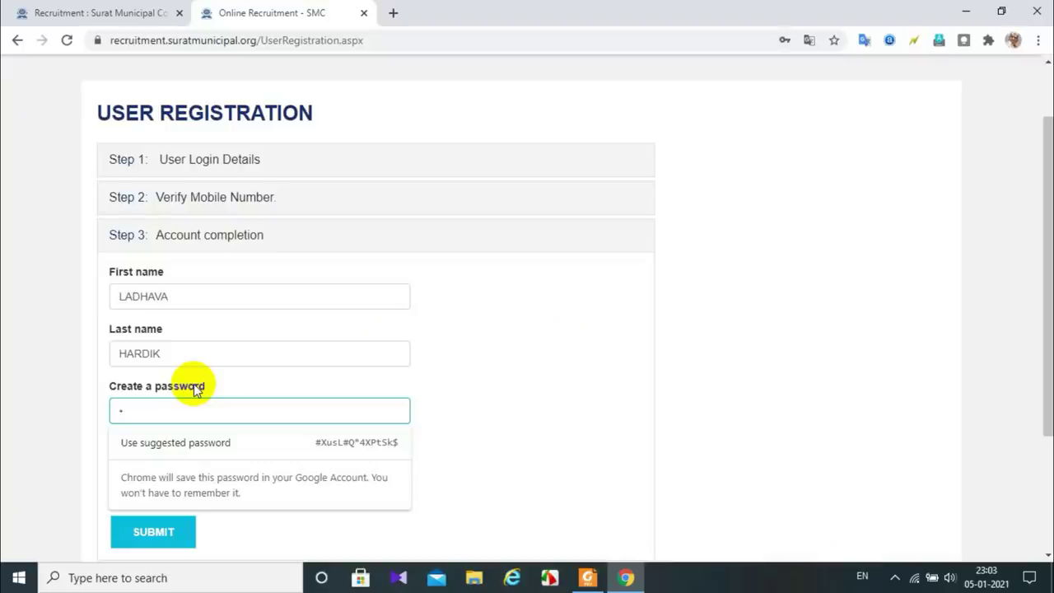
key(Tab)
text(aaaaaa)
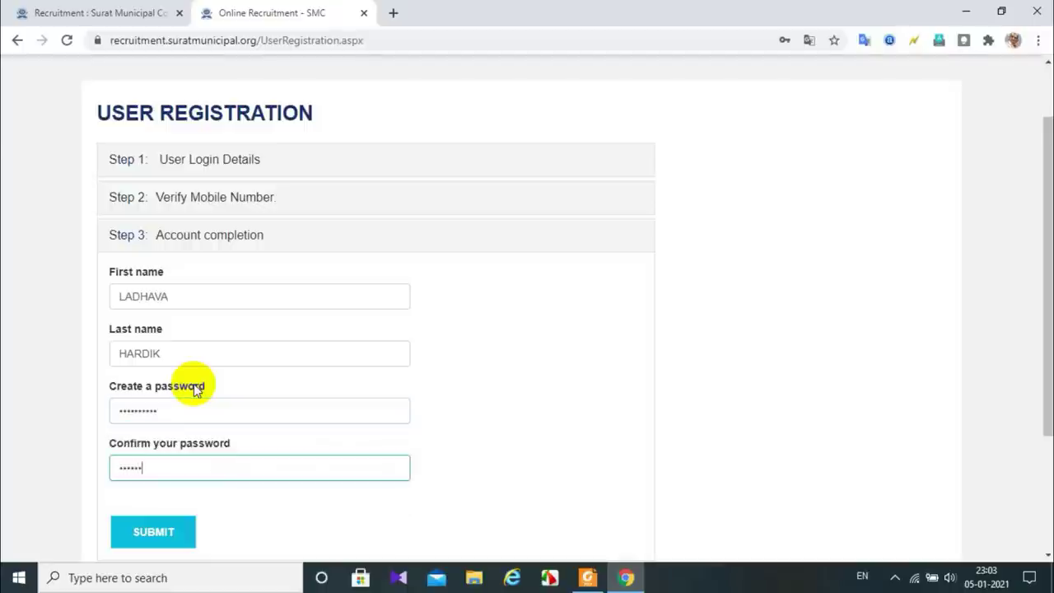
text(aaaa)
click(156, 531)
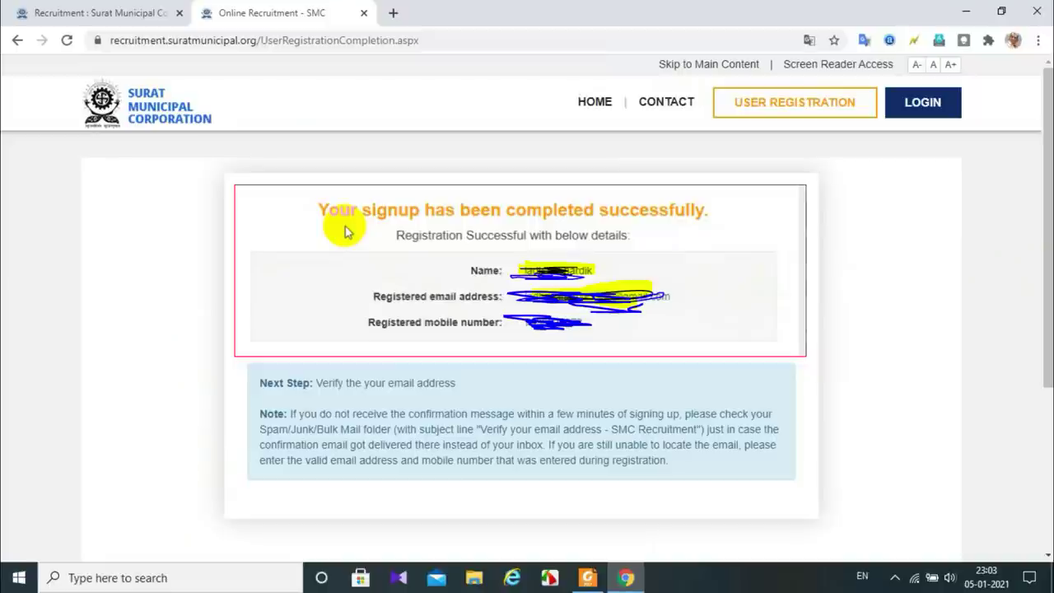
scroll(346, 232, down, 1)
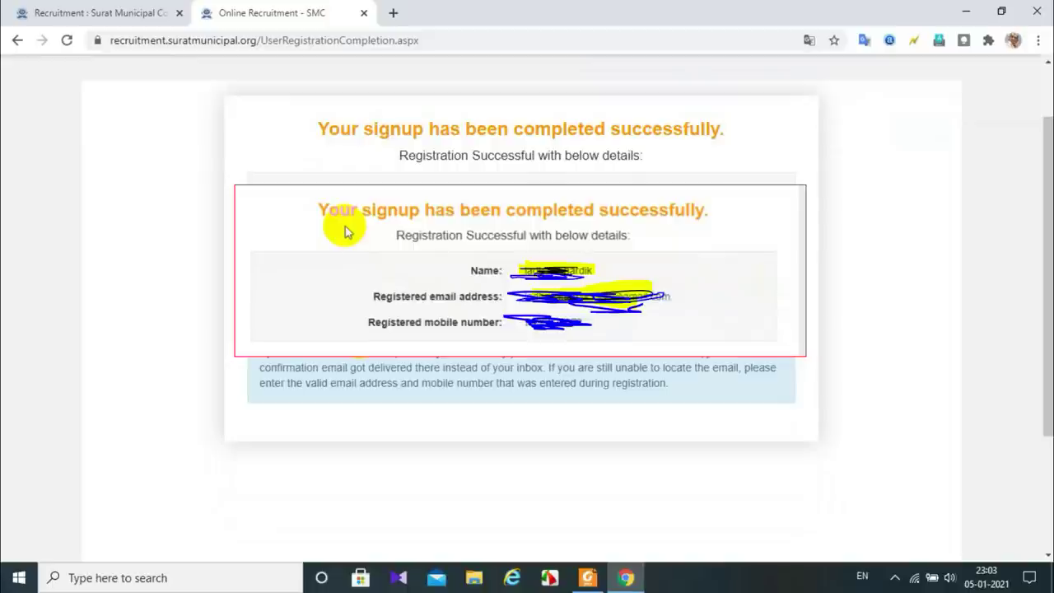
scroll(528, 330, up, 2)
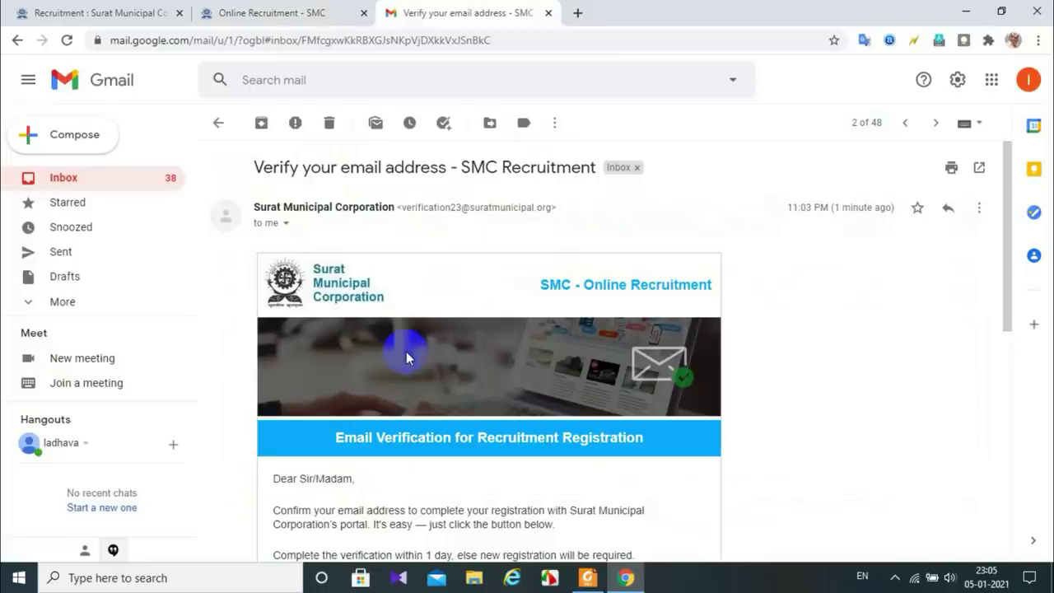
Follow the 'Click here to verify your Email Address' link in the SMC verification email
scroll(407, 356, down, 2)
scroll(407, 354, down, 1)
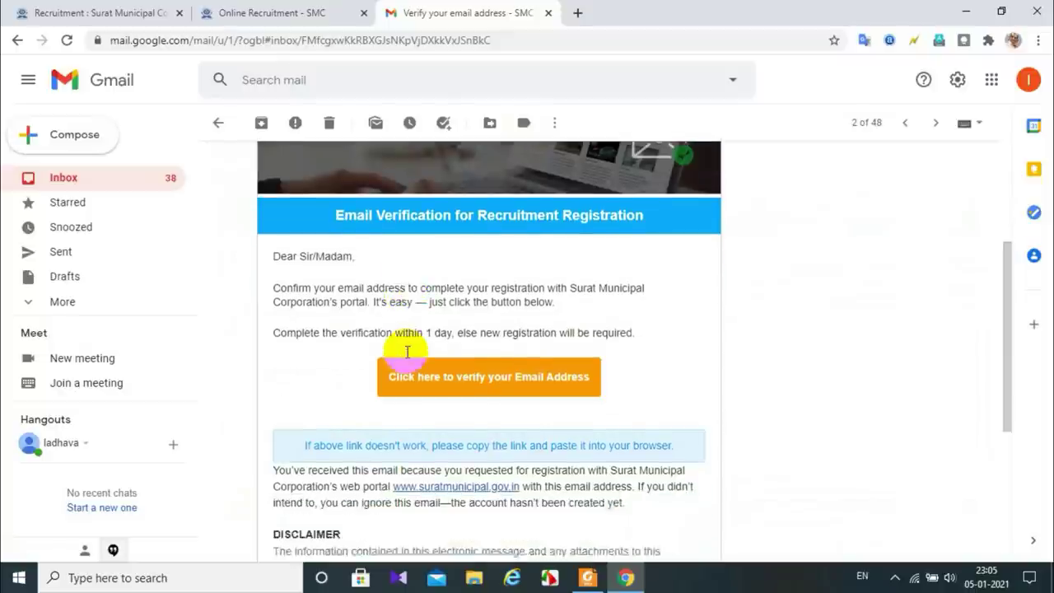
click(459, 376)
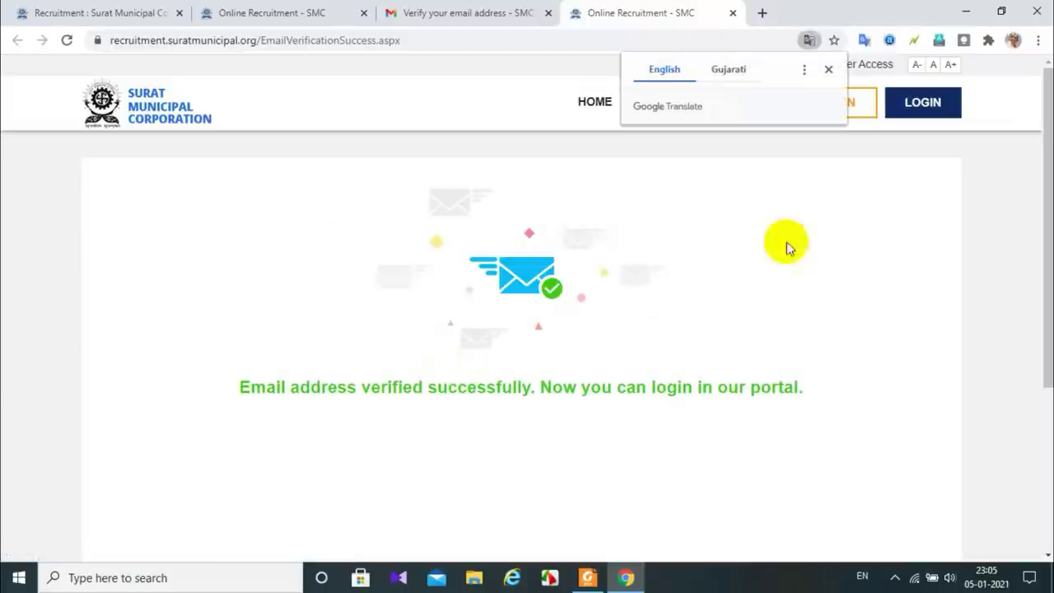
click(829, 70)
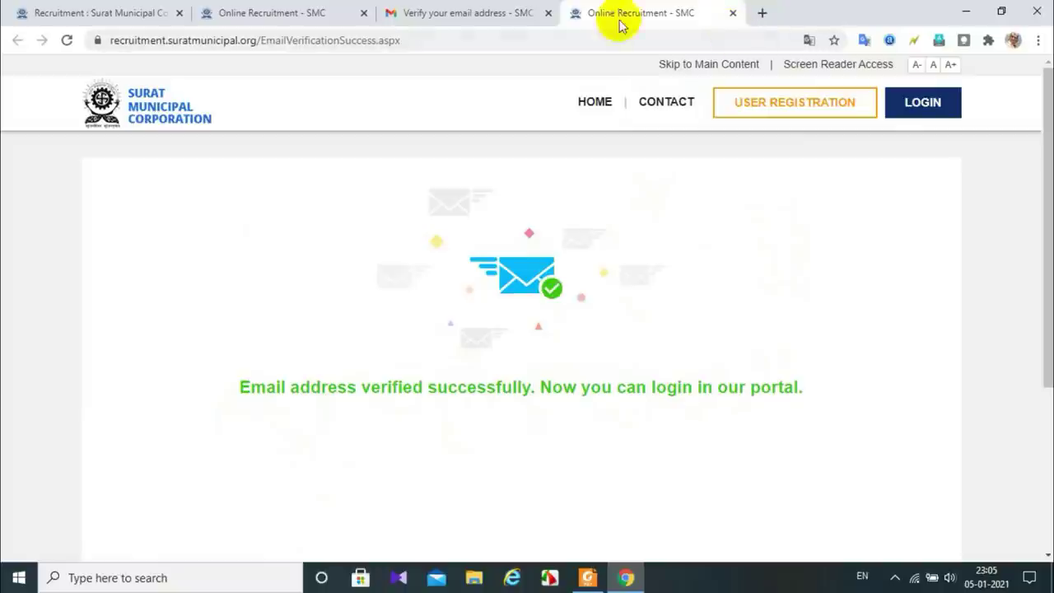
Log in with the registered email and password, then switch to 2237.pdf in Foxit Reader
click(958, 114)
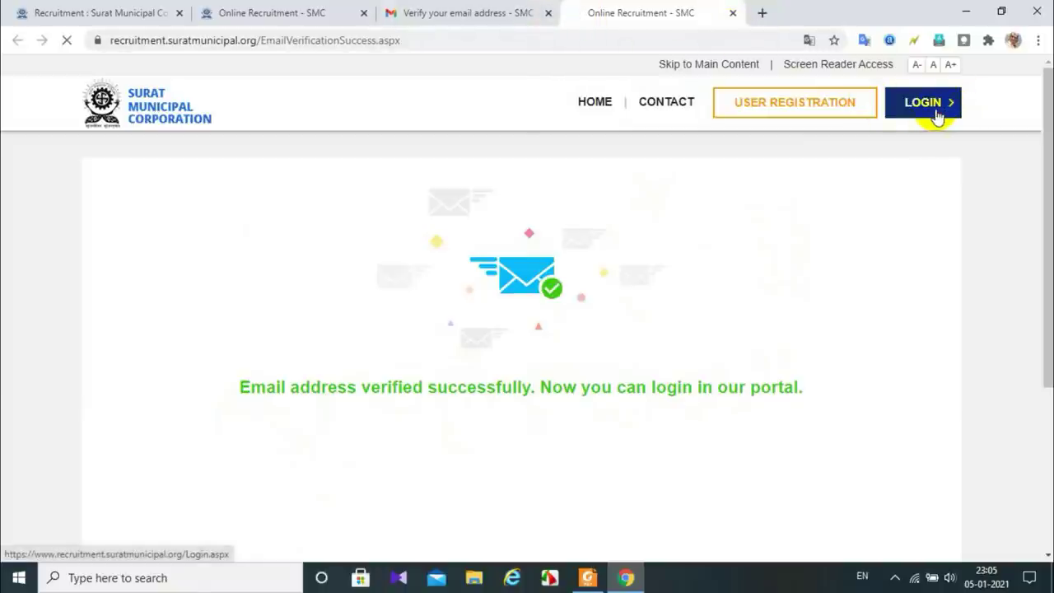
click(424, 386)
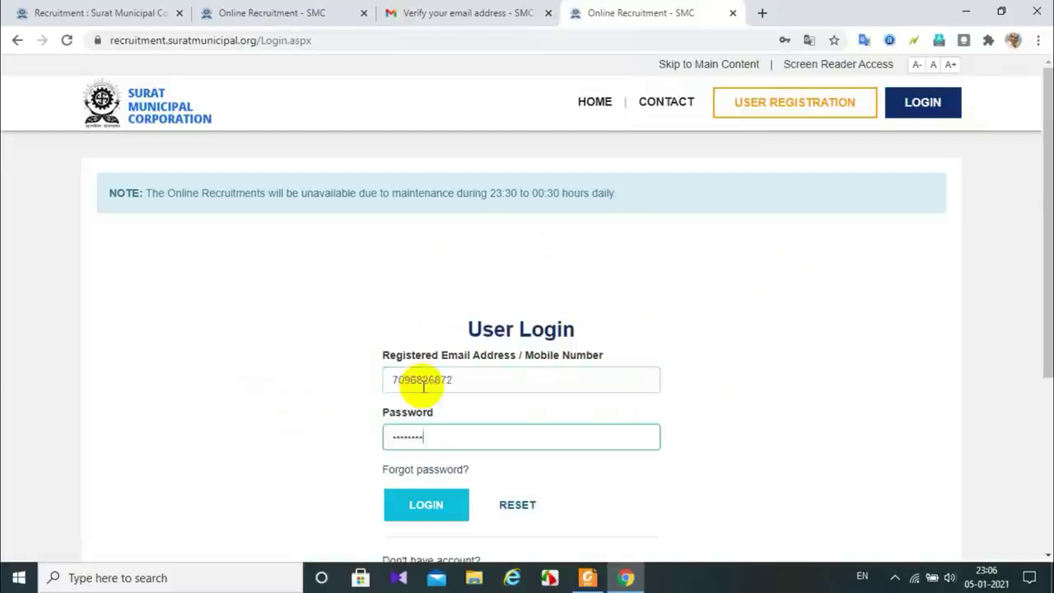
key(Return)
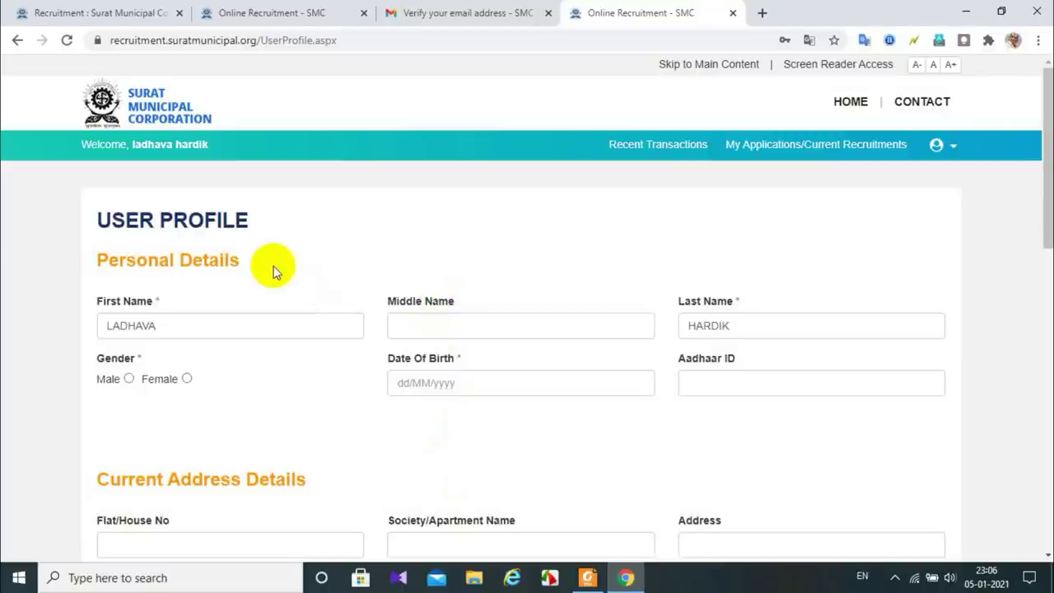
key(alt+Tab)
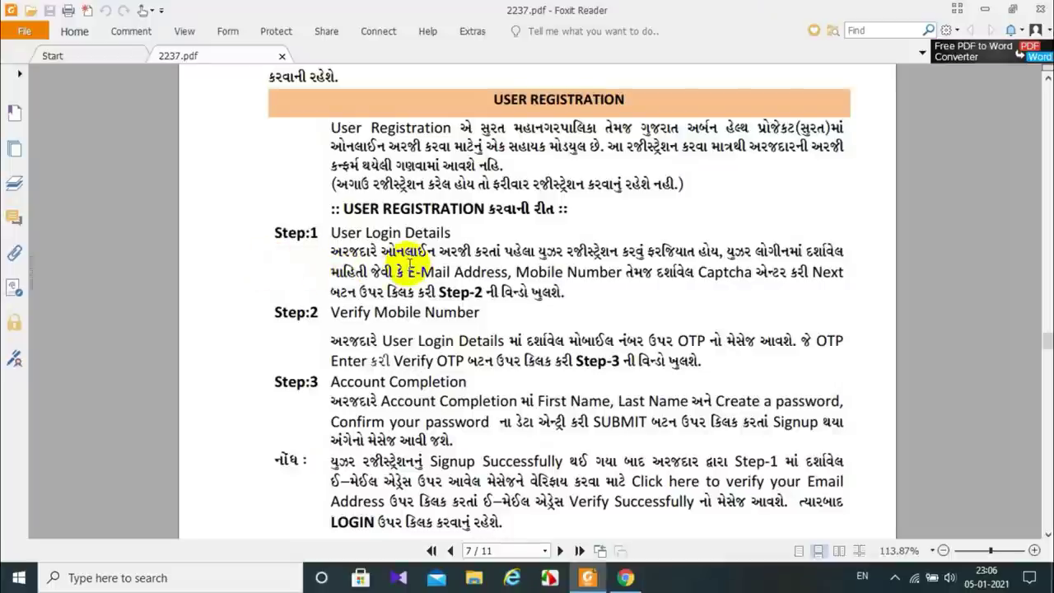
Read the guide's LOGIN and USER PROFILE sections, then return to the User Profile form in Chrome
scroll(410, 263, down, 5)
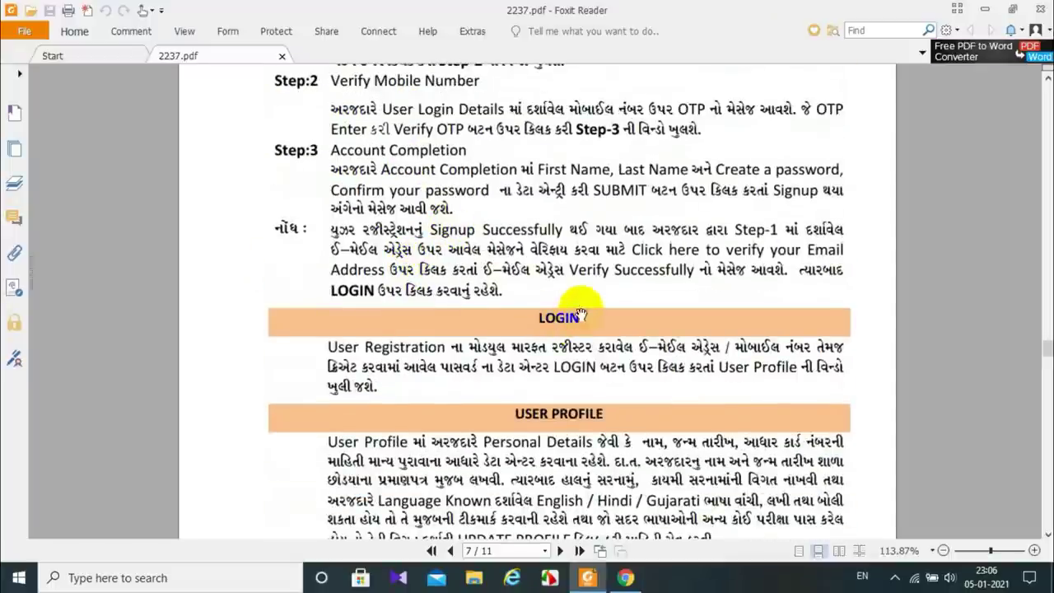
scroll(580, 313, down, 4)
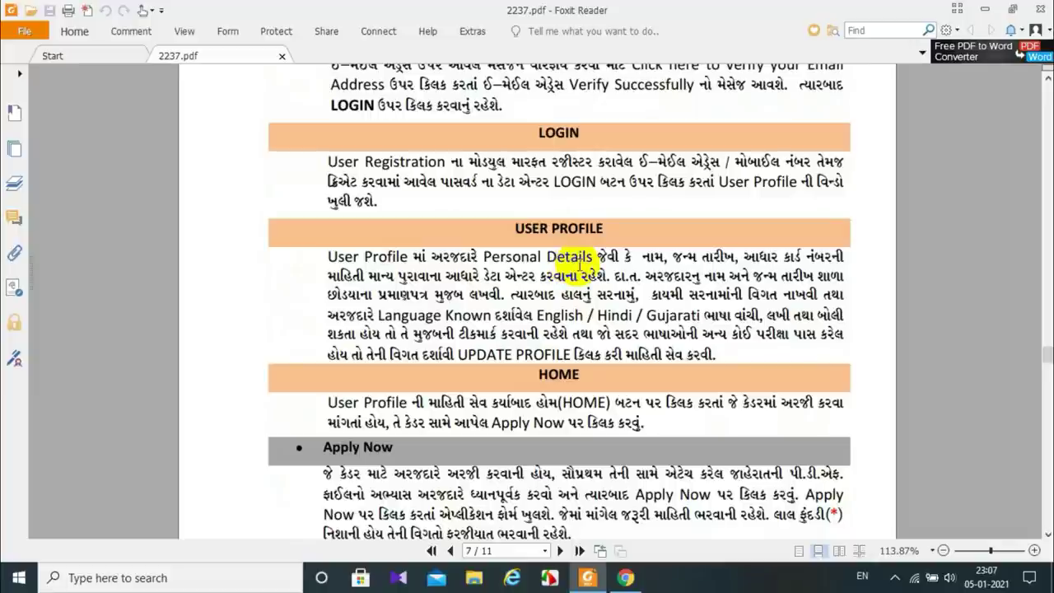
key(alt+Tab)
Fill the middle name from the autofill suggestion and select the last name for replacing
click(444, 330)
key(Down)
key(Return)
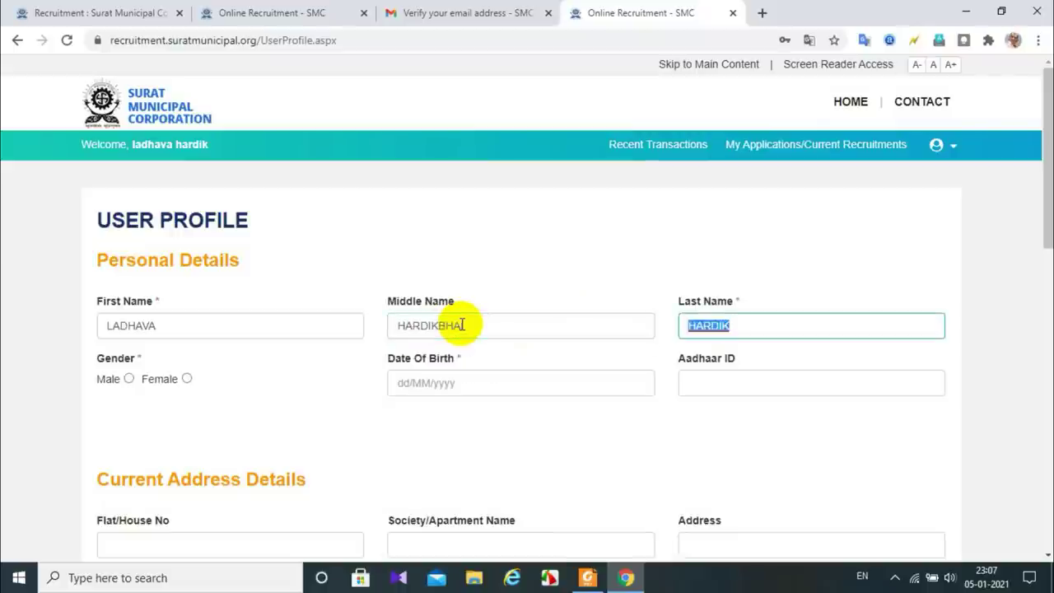
click(728, 326)
click(461, 383)
click(453, 405)
click(453, 405)
click(398, 405)
click(398, 405)
click(398, 406)
click(443, 499)
click(471, 480)
click(470, 475)
Enter the applicant's Aadhaar number in the Aadhaar ID field
click(942, 377)
scroll(613, 372, down, 3)
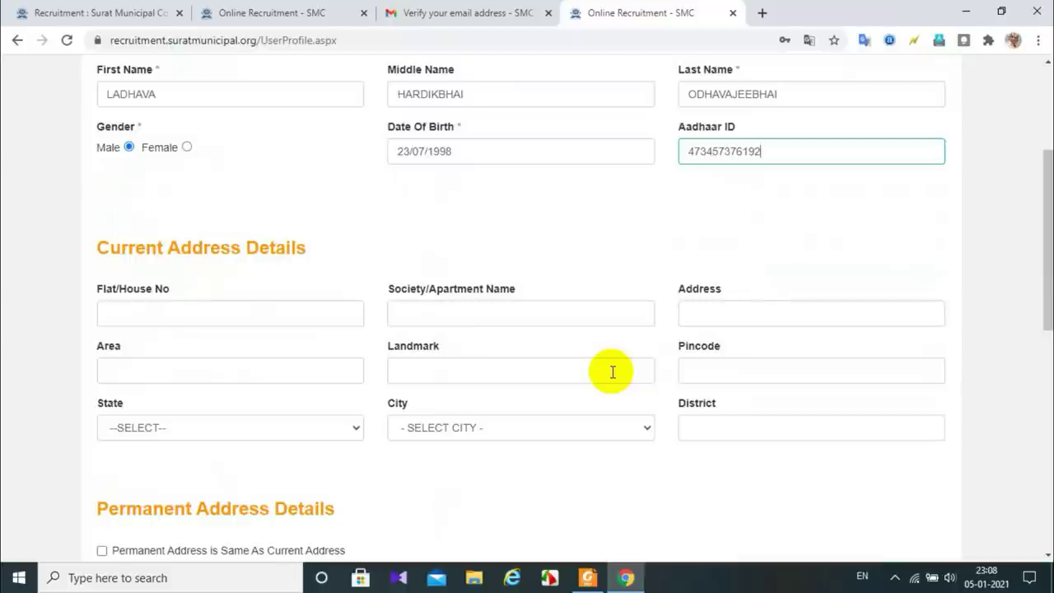
scroll(614, 372, down, 2)
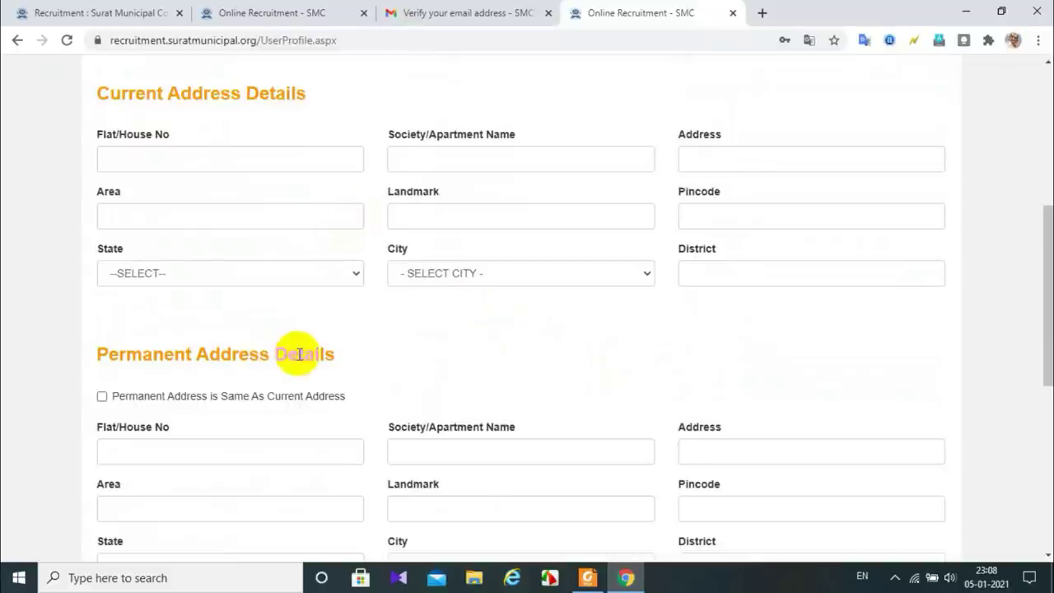
Enter the flat or house number of the current address after checking the PDF guide
key(alt+Tab)
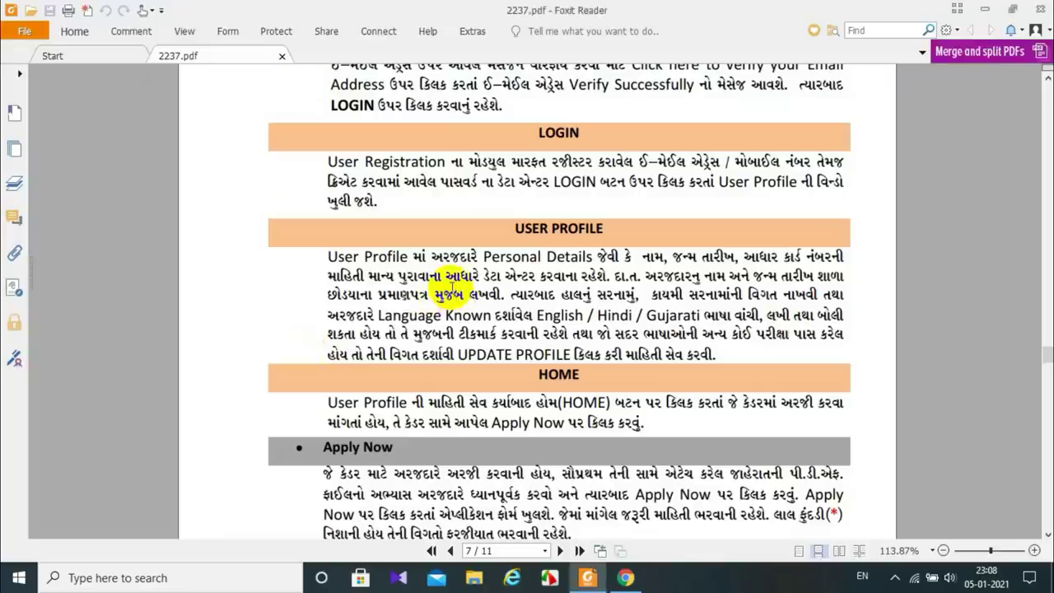
key(alt+Tab)
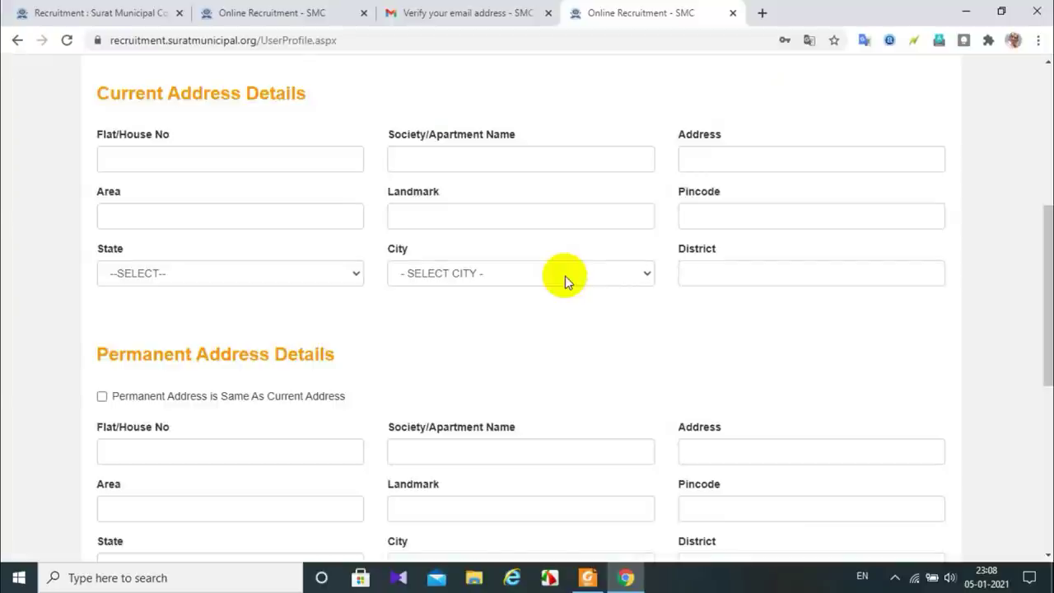
click(265, 164)
key(Tab)
key(Tab)
Choose the state and city from the dropdowns and type the area name
click(230, 273)
click(520, 272)
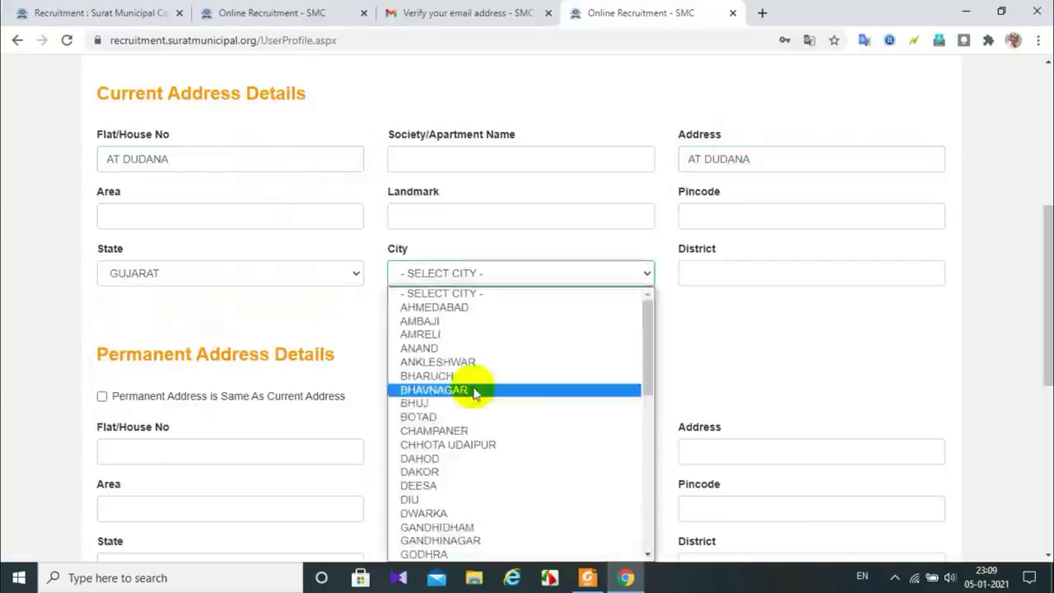
click(467, 388)
click(285, 215)
text(RALGON)
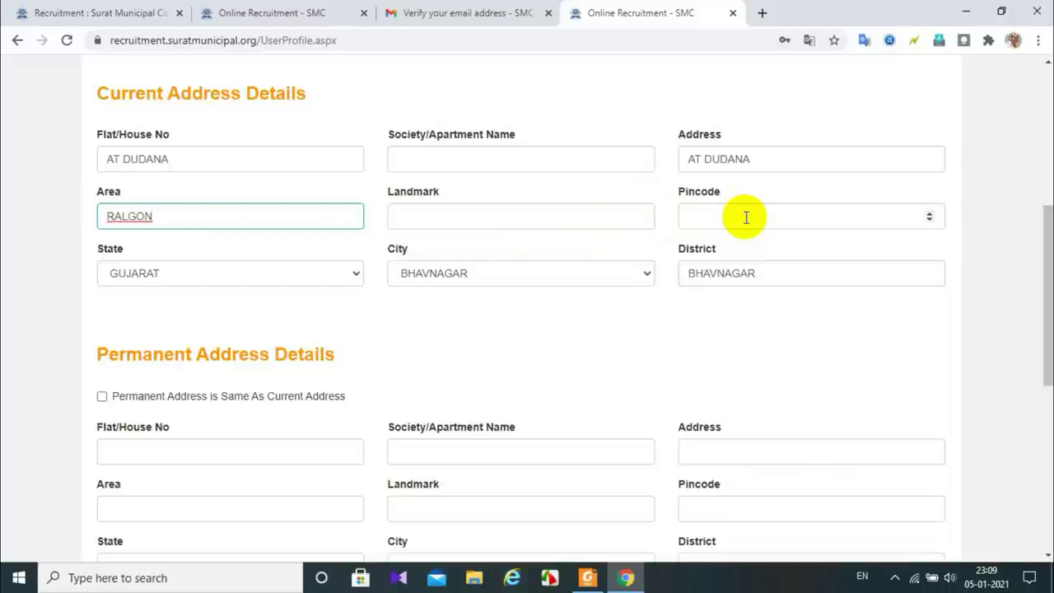
Enter the pincode and tick 'Permanent Address is Same As Current Address'
click(747, 218)
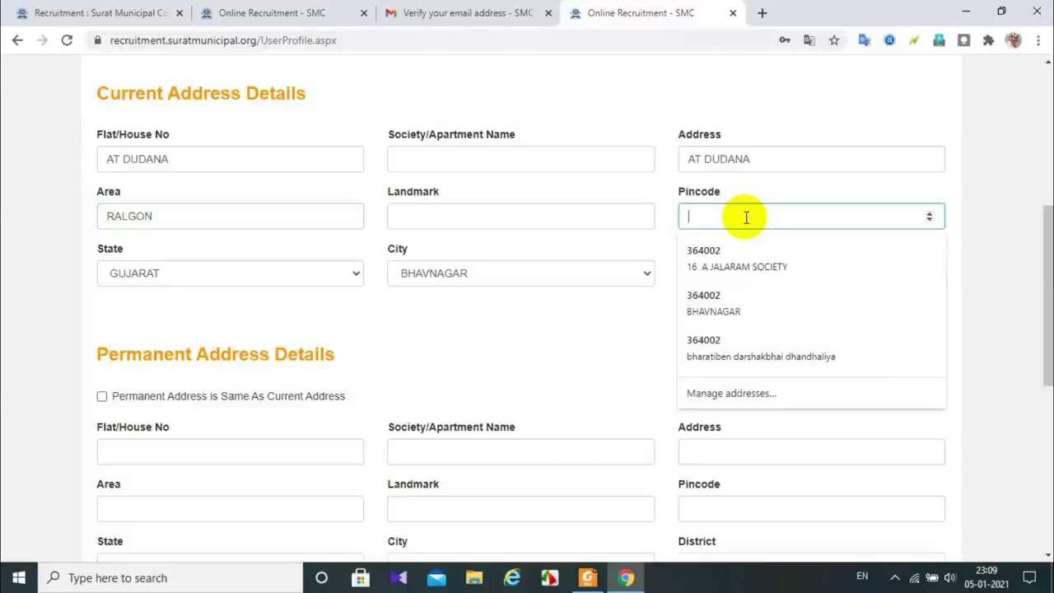
text(3641)
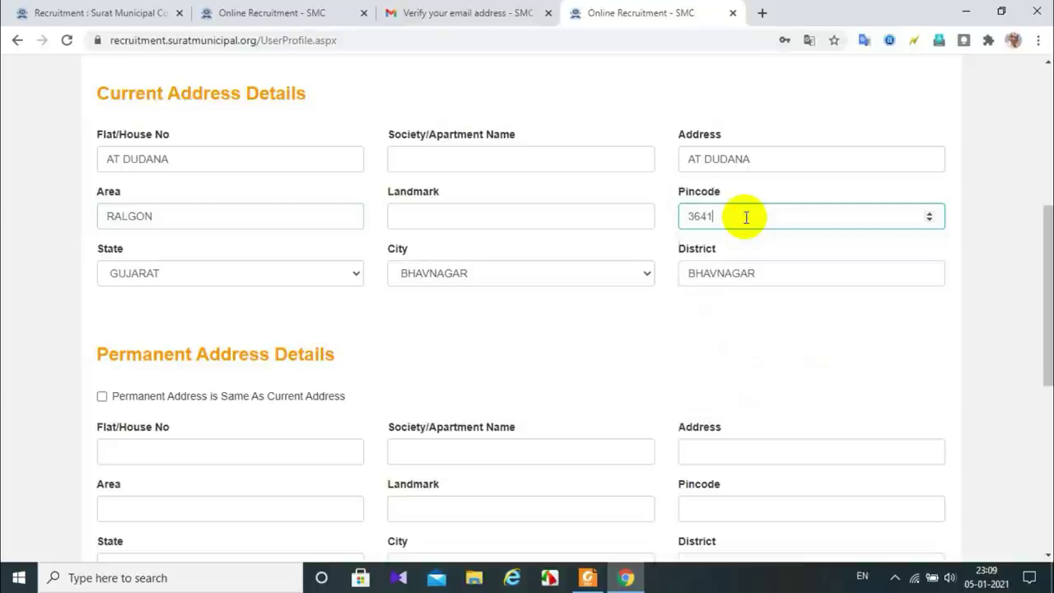
text(45)
click(545, 341)
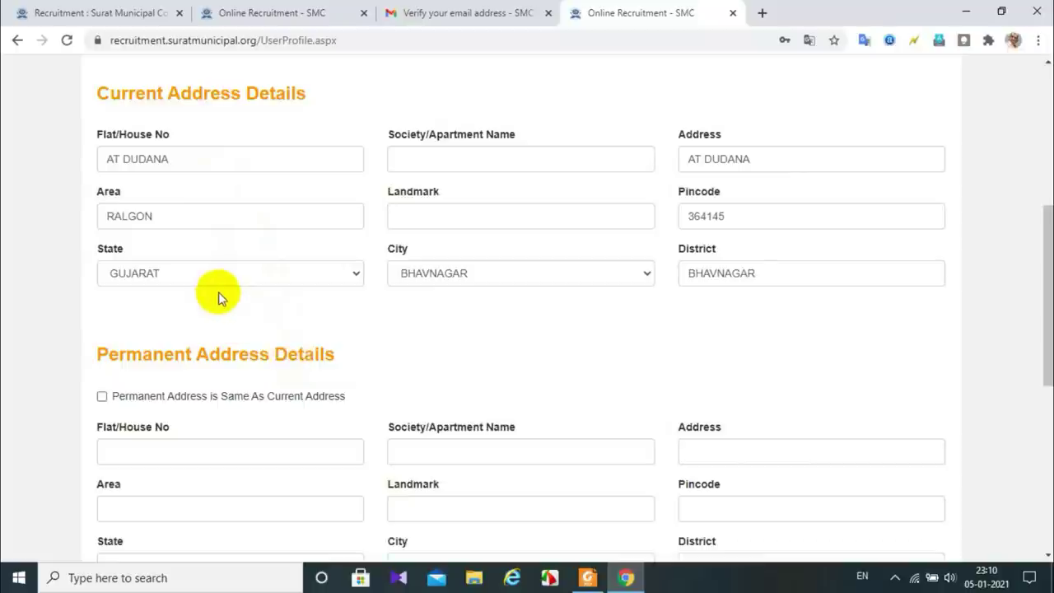
click(102, 397)
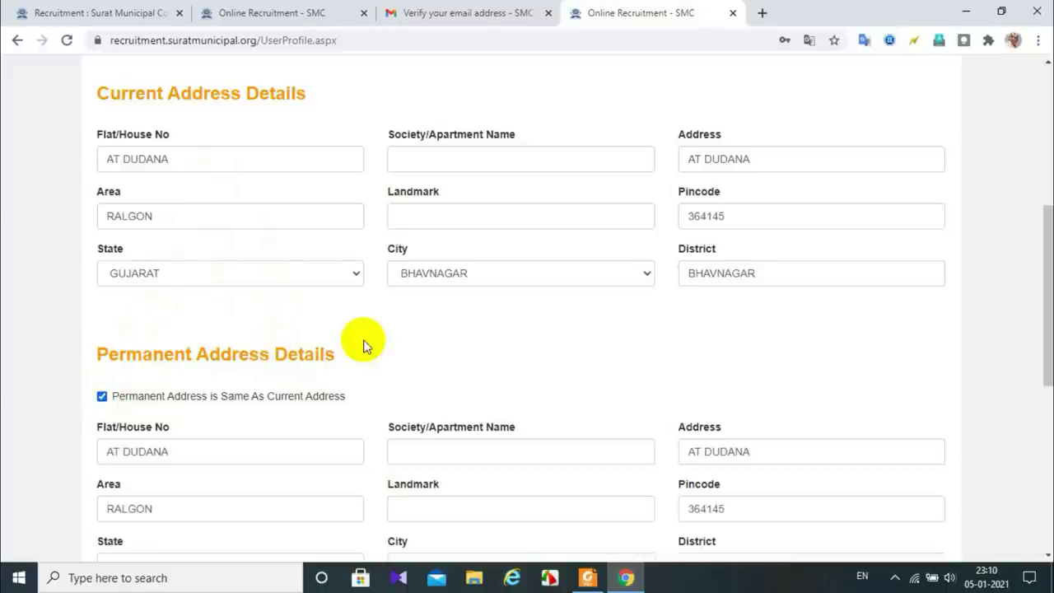
scroll(362, 345, down, 3)
scroll(346, 334, down, 3)
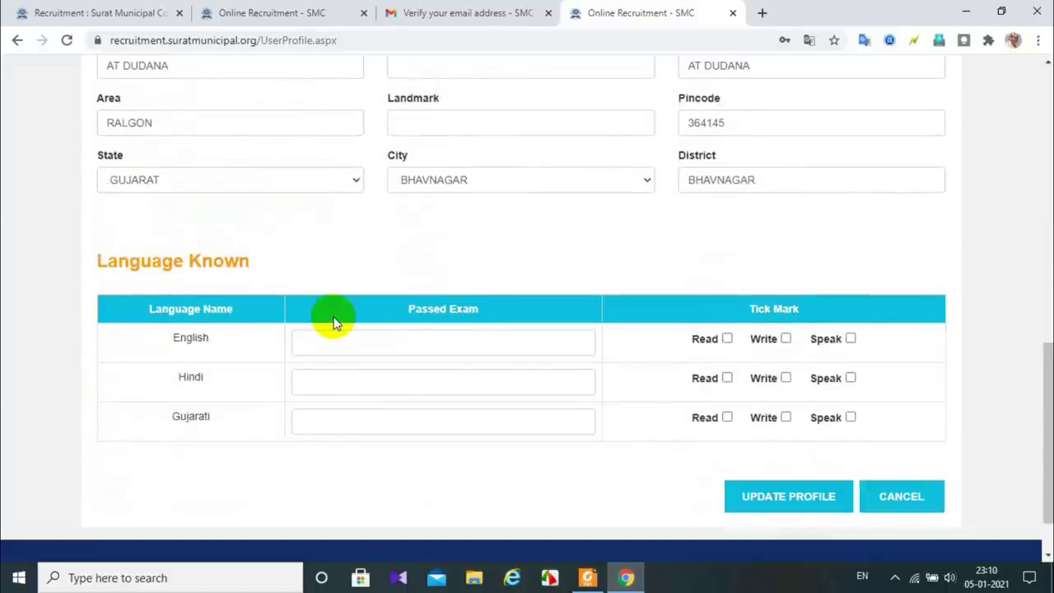
key(alt+Tab)
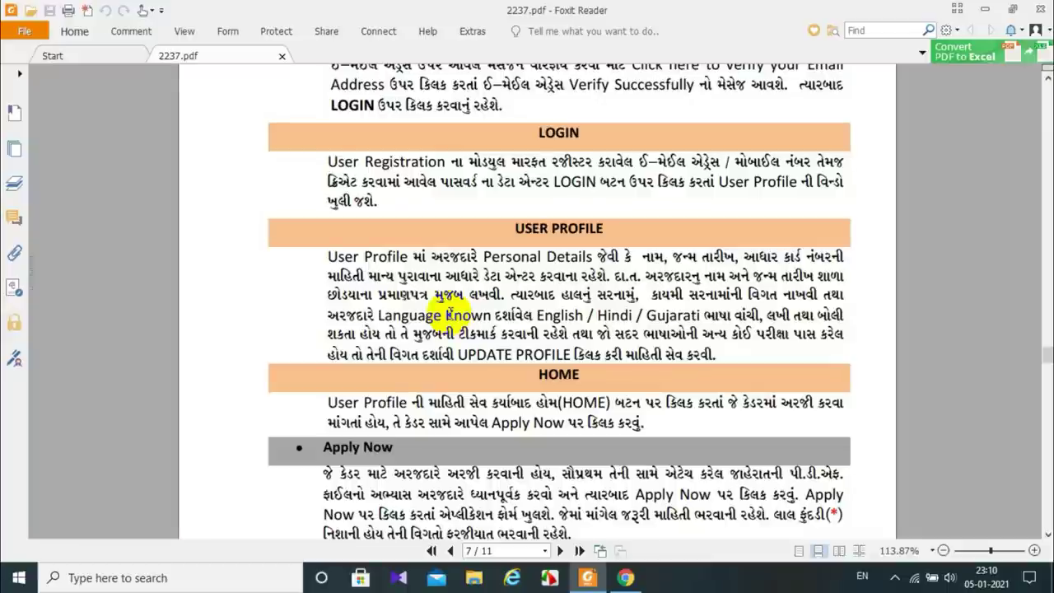
Read and highlight the guide's sentence about other language exams, then return to Chrome
scroll(451, 315, down, 2)
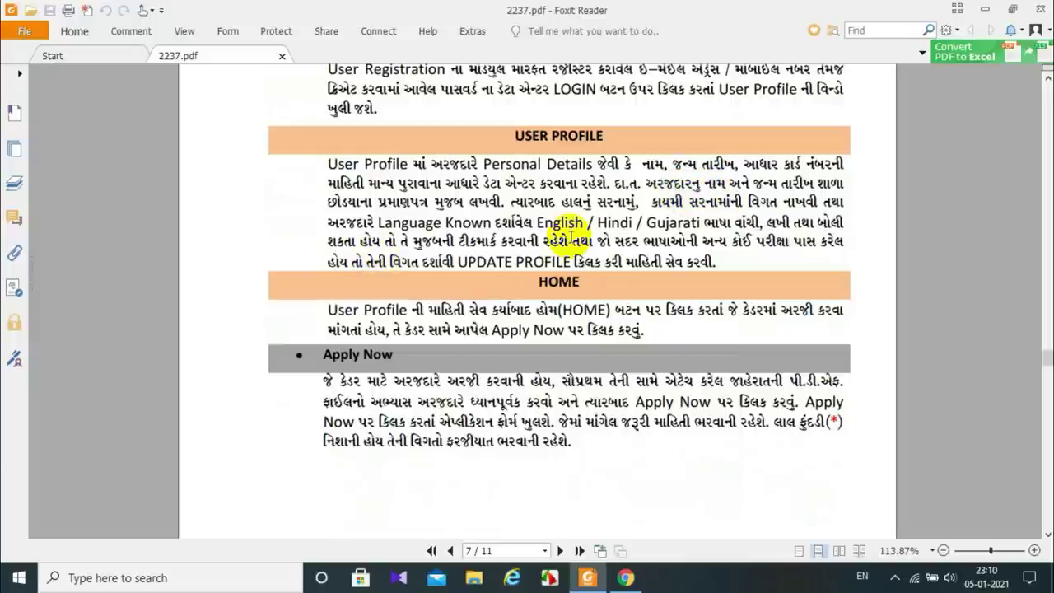
drag(638, 241, 812, 243)
click(790, 251)
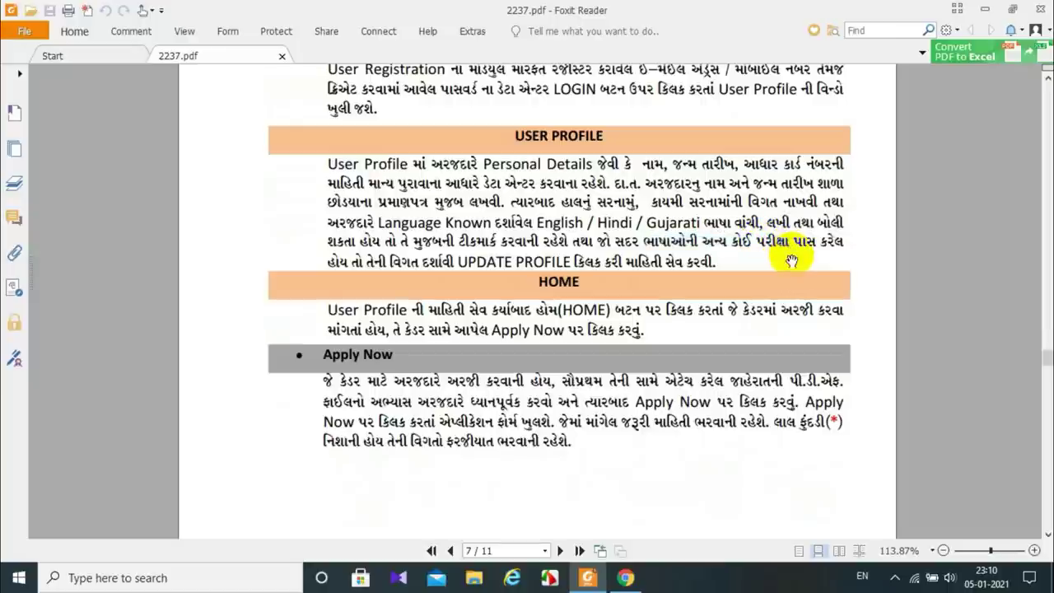
right_click(791, 258)
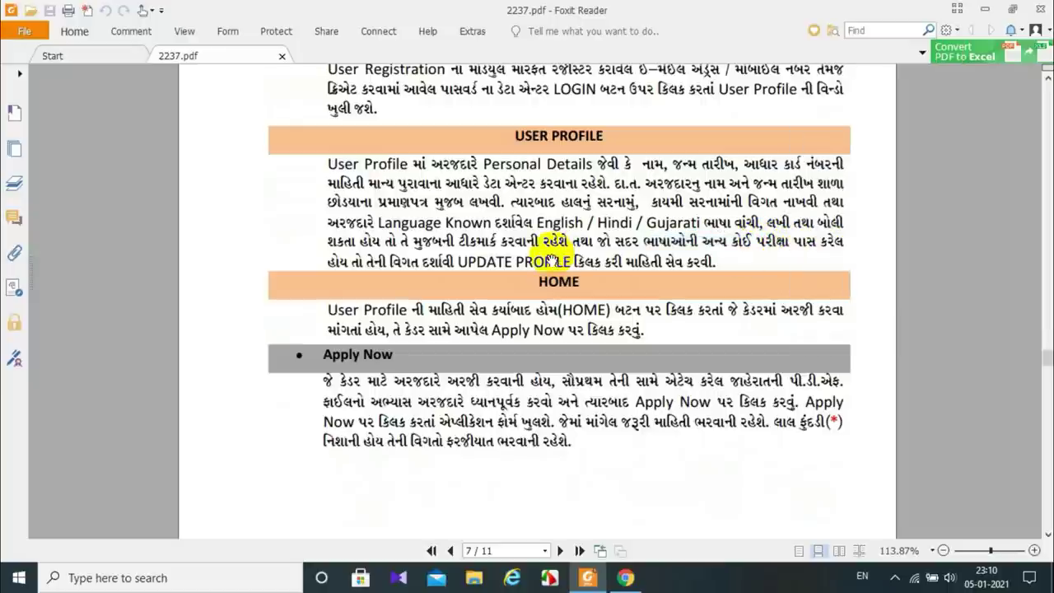
click(554, 255)
key(alt+Tab)
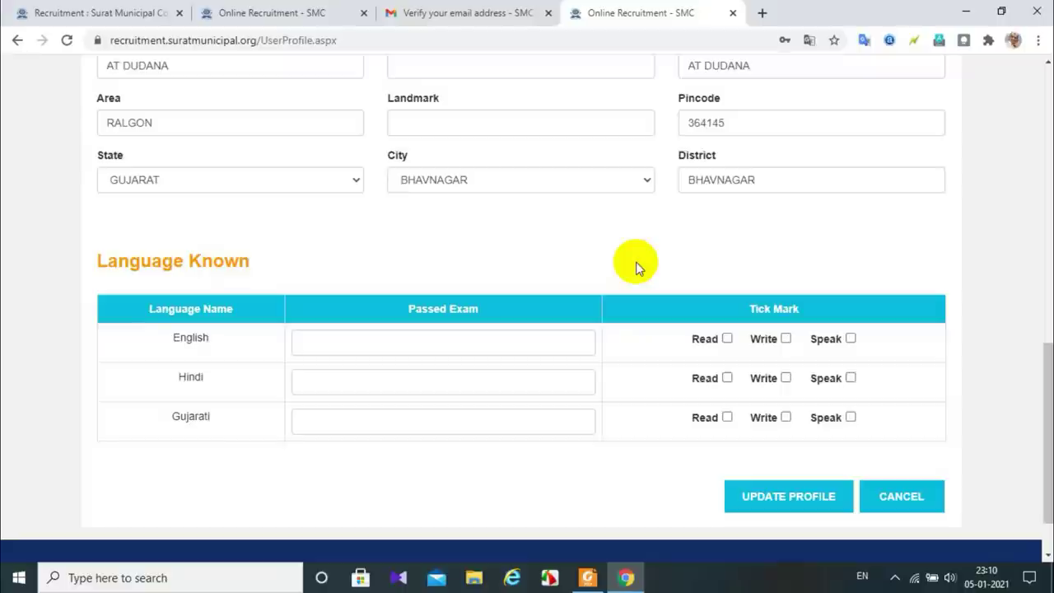
Tick Read, Write and Speak for English, Hindi and Gujarati in Language Known
click(727, 338)
click(787, 339)
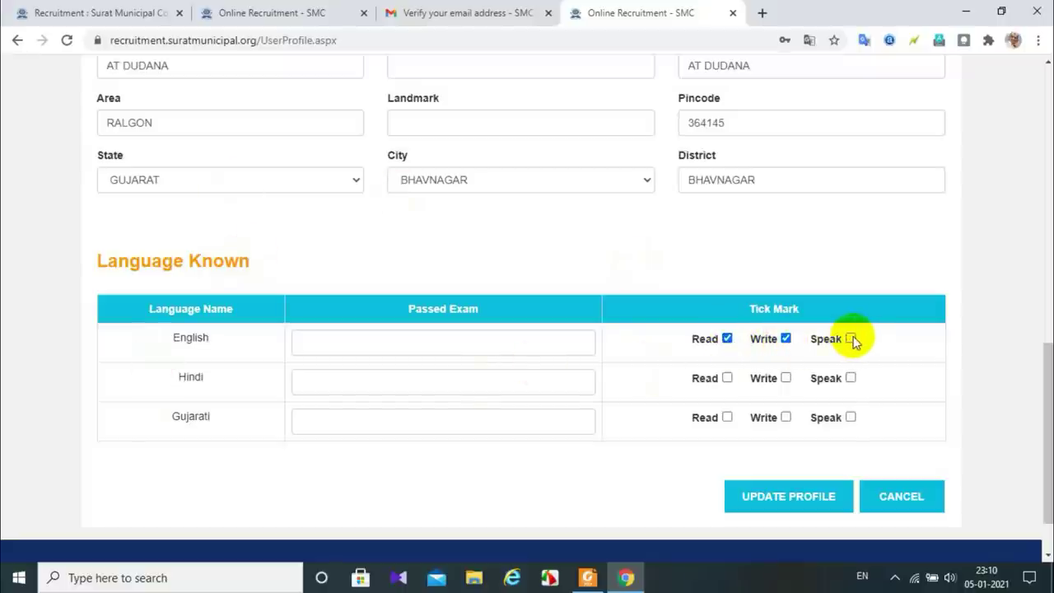
click(851, 338)
click(786, 378)
click(728, 379)
click(851, 378)
click(851, 418)
click(785, 417)
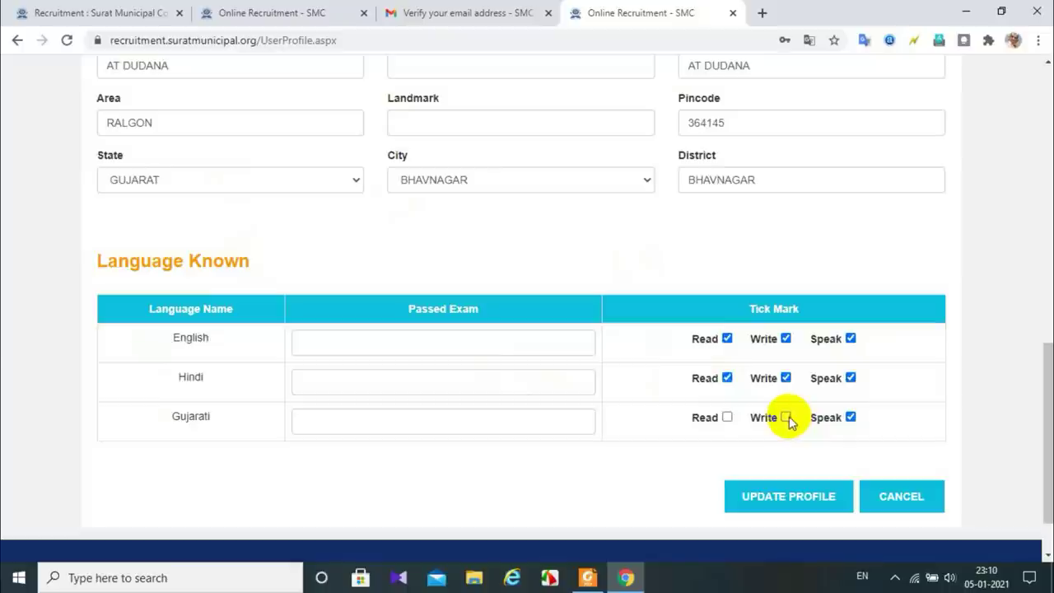
click(727, 417)
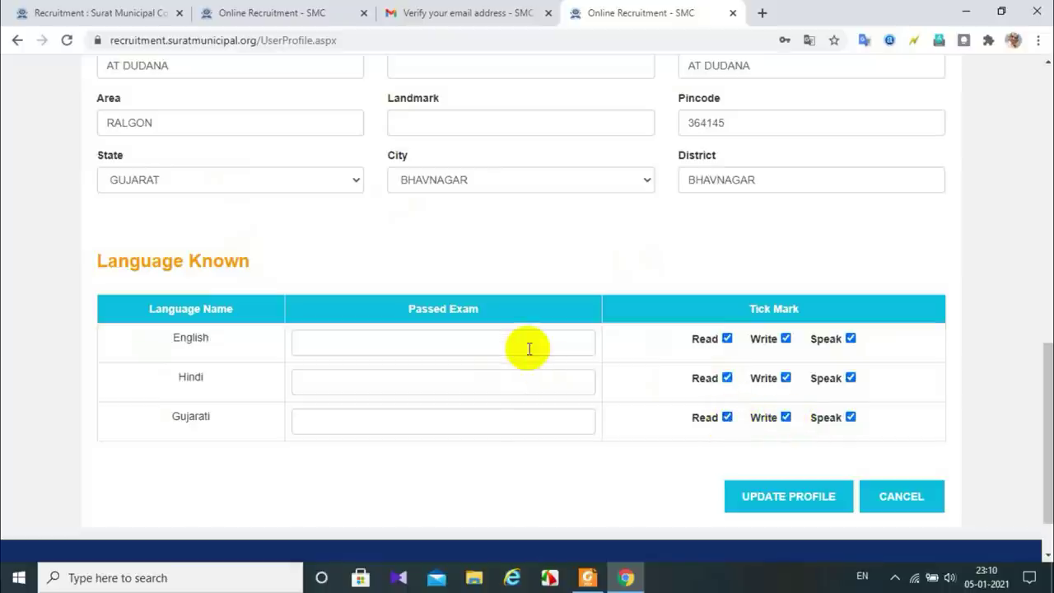
Save the profile with UPDATE PROFILE and go to the HOME page
click(789, 497)
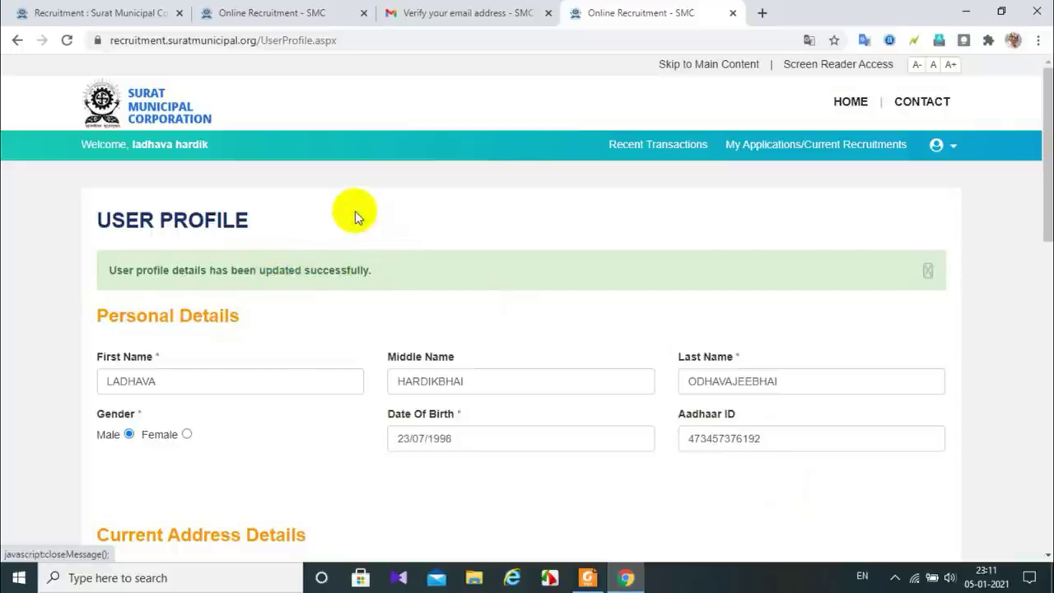
scroll(355, 211, down, 1)
scroll(355, 211, down, 2)
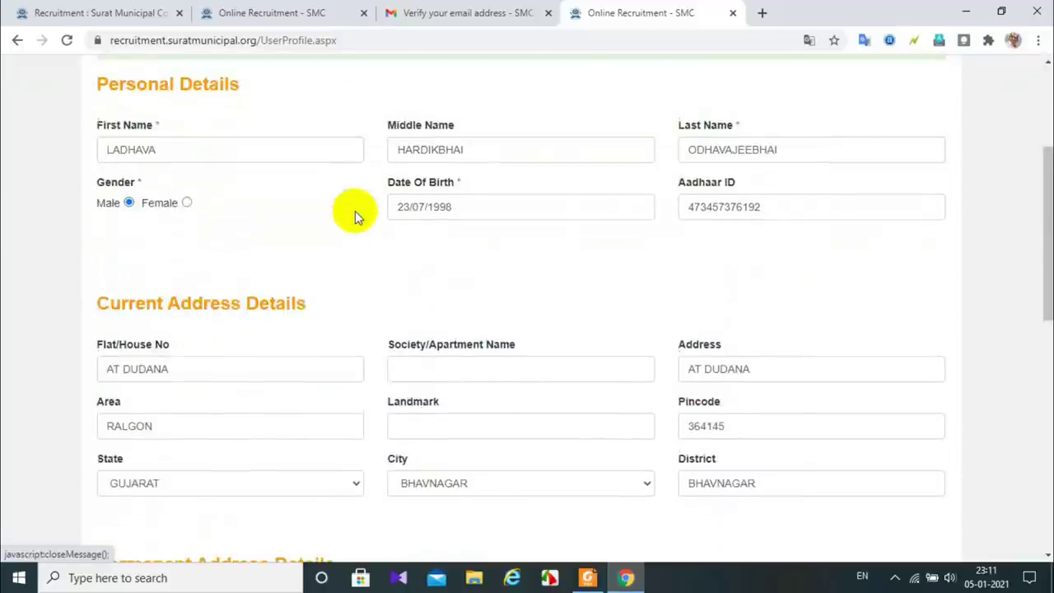
scroll(355, 211, down, 7)
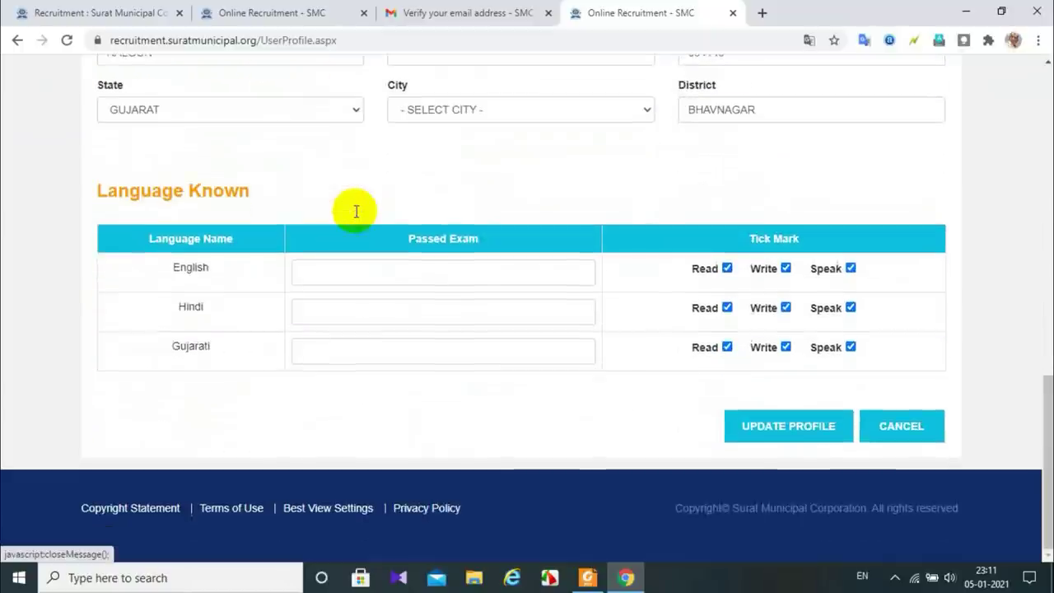
key(alt+Tab)
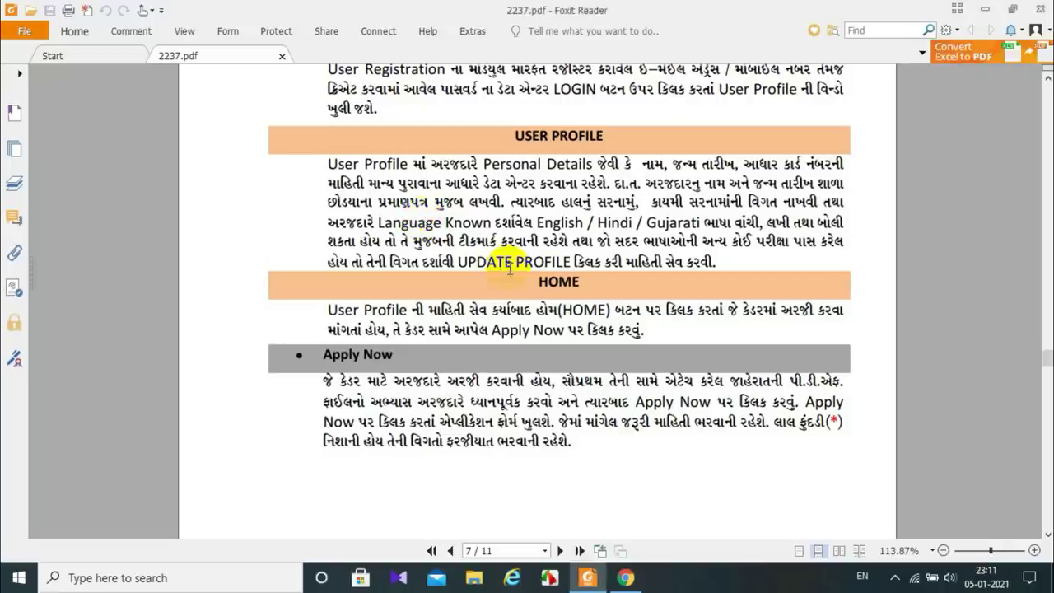
scroll(510, 263, down, 1)
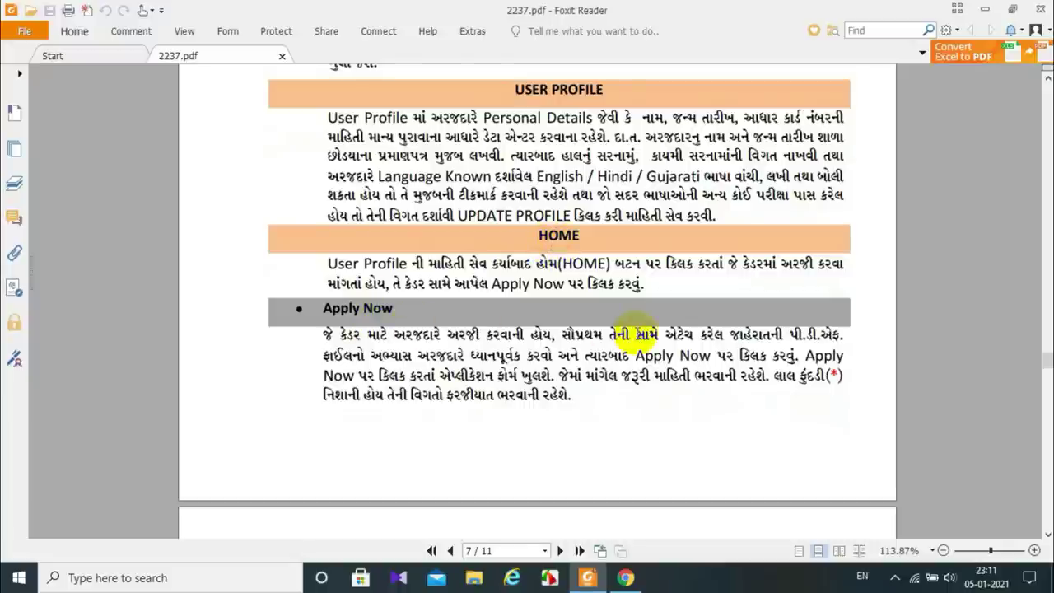
key(alt+Tab)
scroll(499, 287, up, 10)
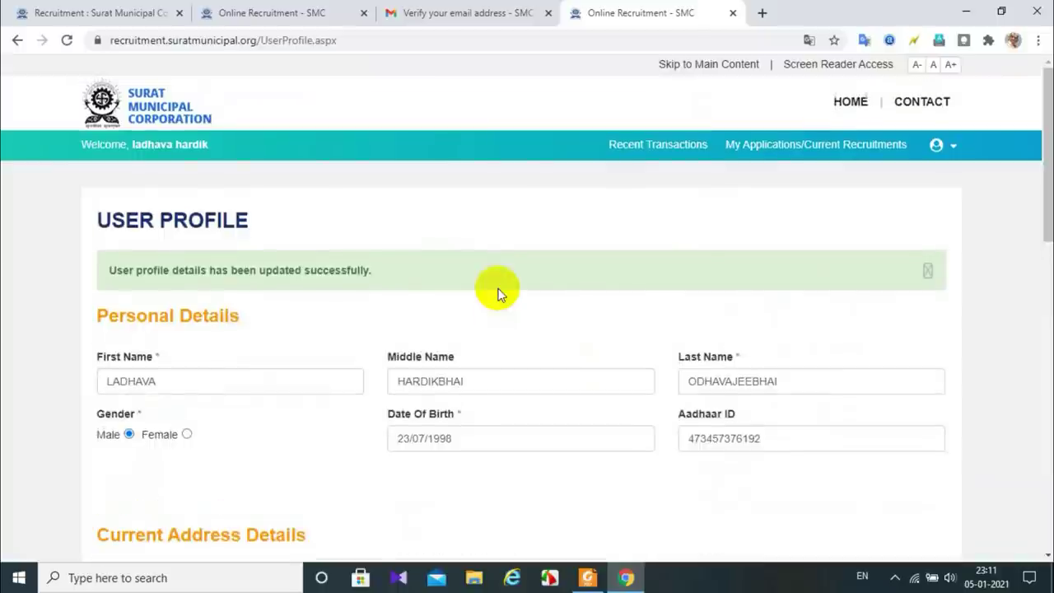
click(848, 103)
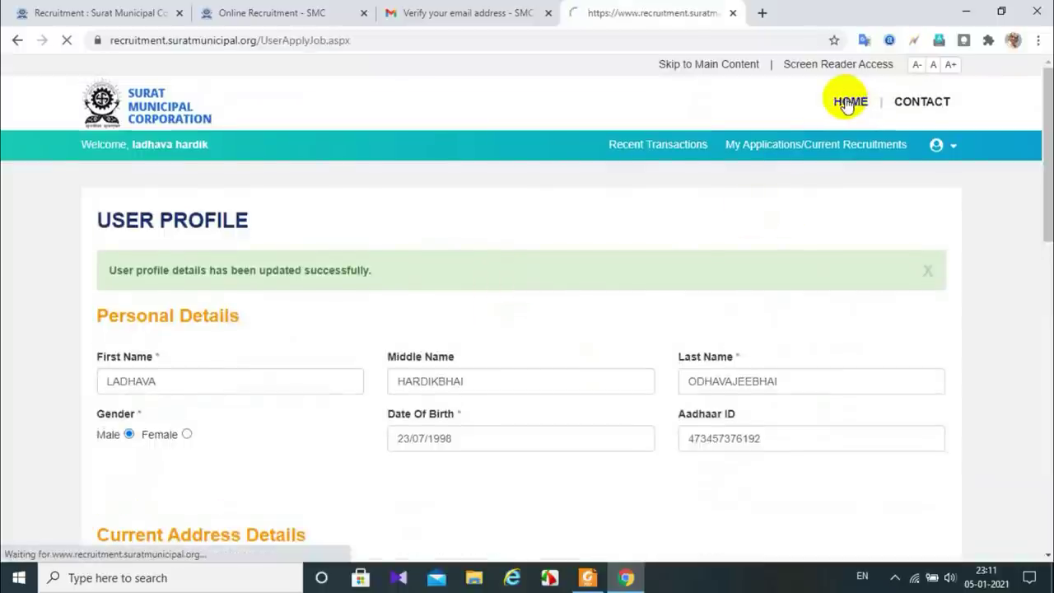
Open the Multi Purpose Health Worker advertisement, cancel saving it, and choose APPLY NOW
scroll(511, 239, down, 1)
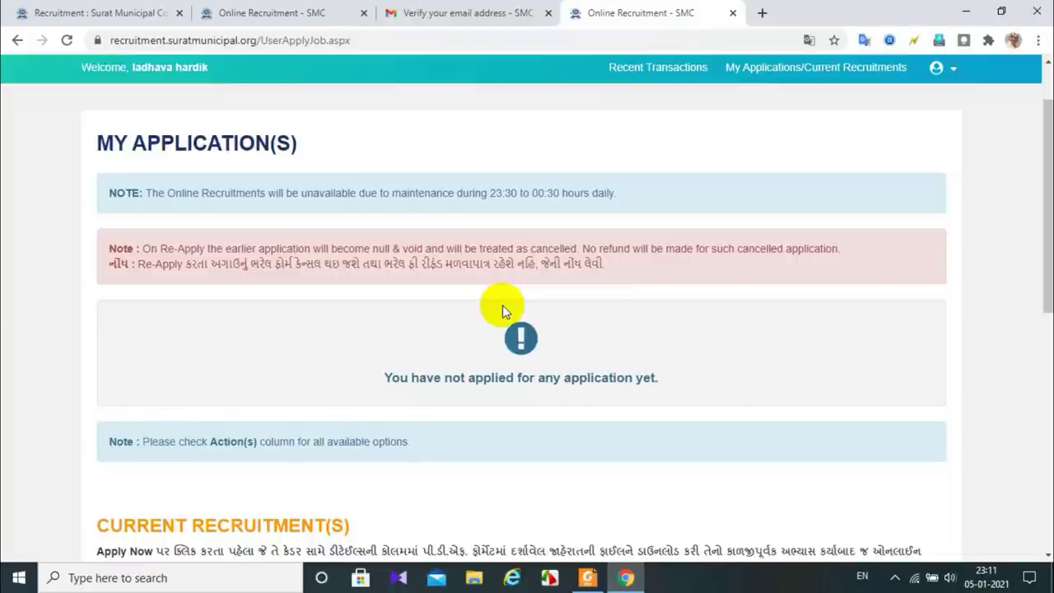
scroll(632, 255, down, 3)
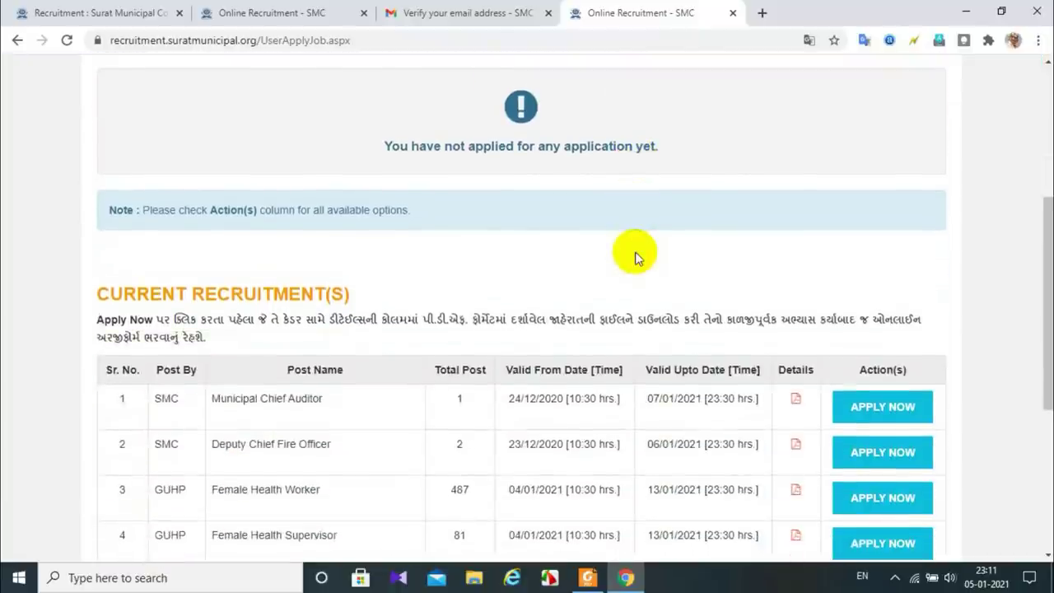
scroll(635, 258, down, 3)
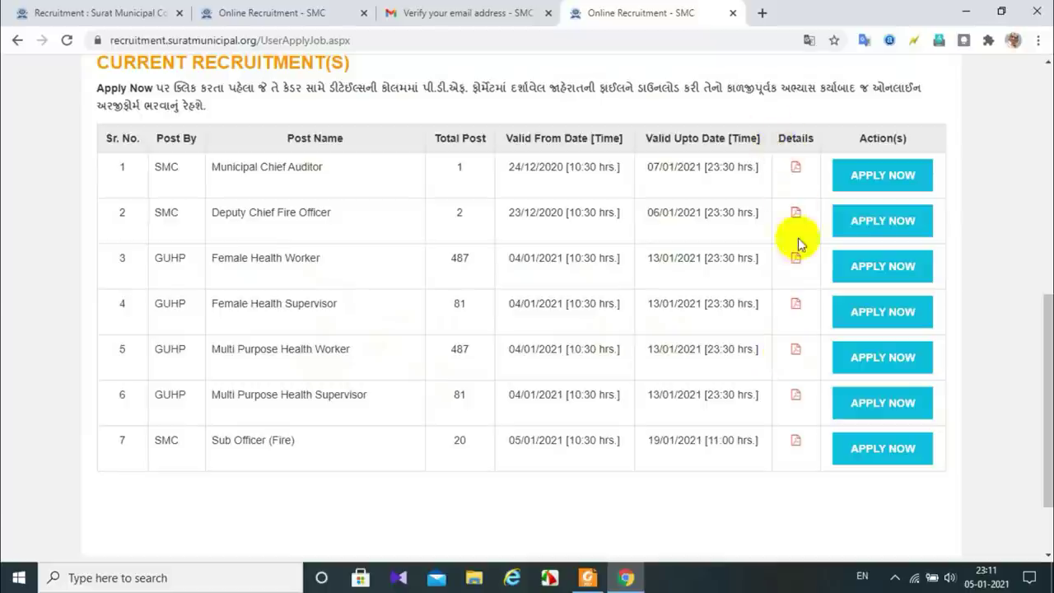
click(798, 353)
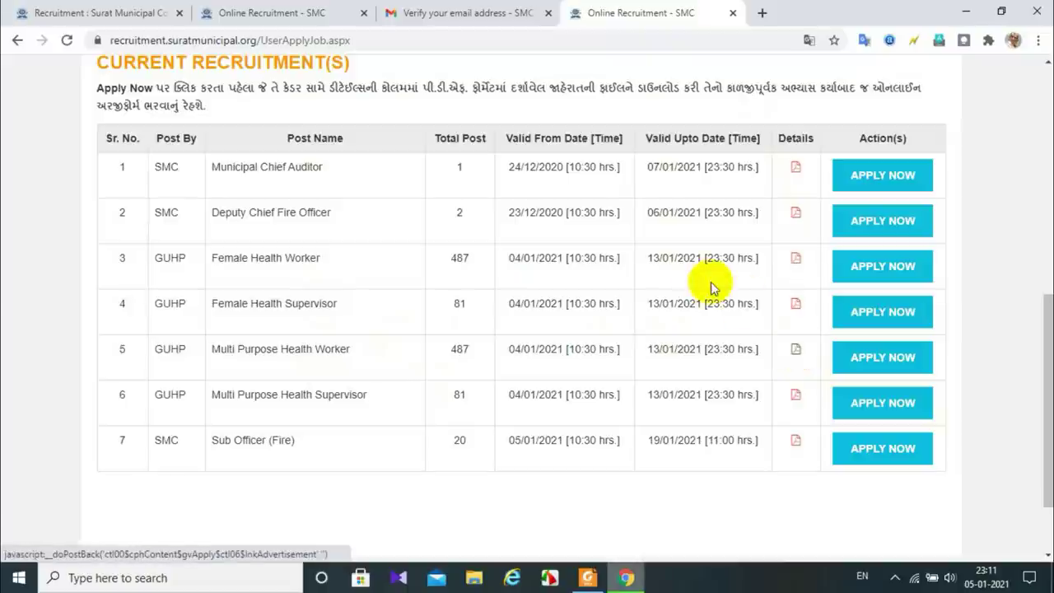
click(895, 471)
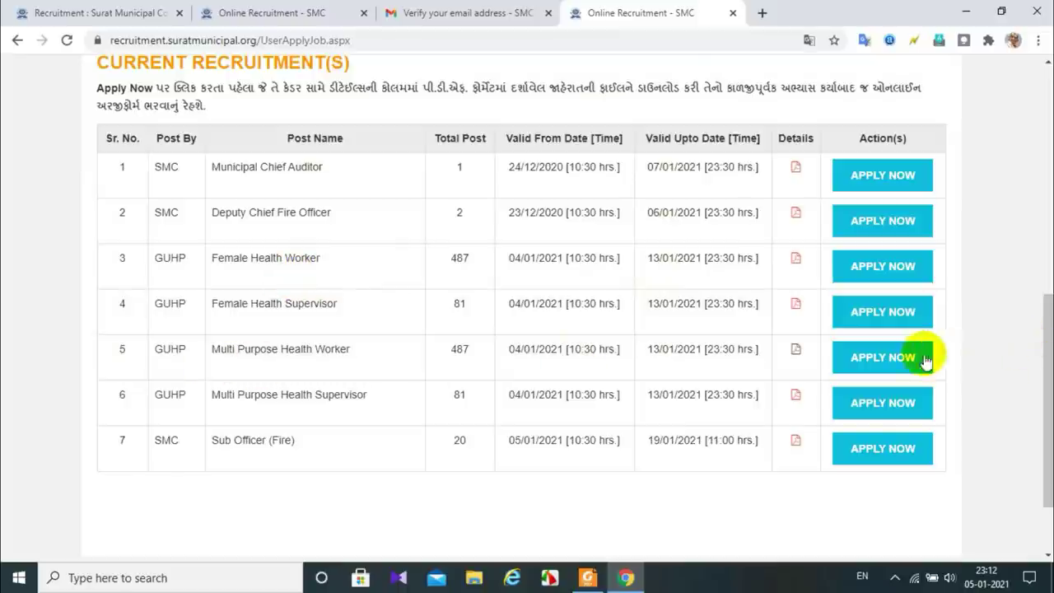
click(898, 364)
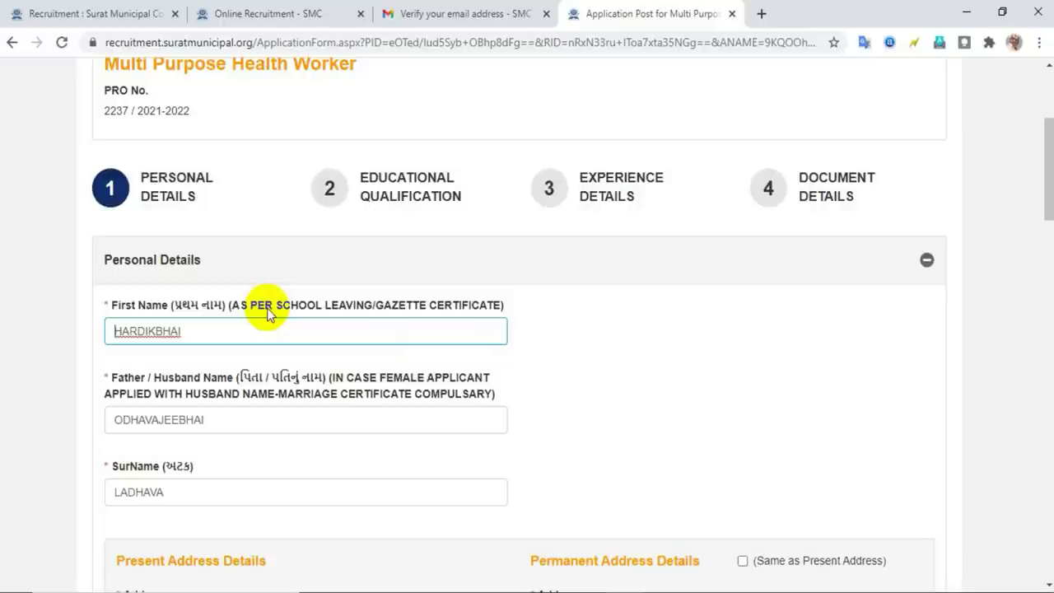
Tick 'Same as Present Address' to copy the present address into the permanent address
click(12, 45)
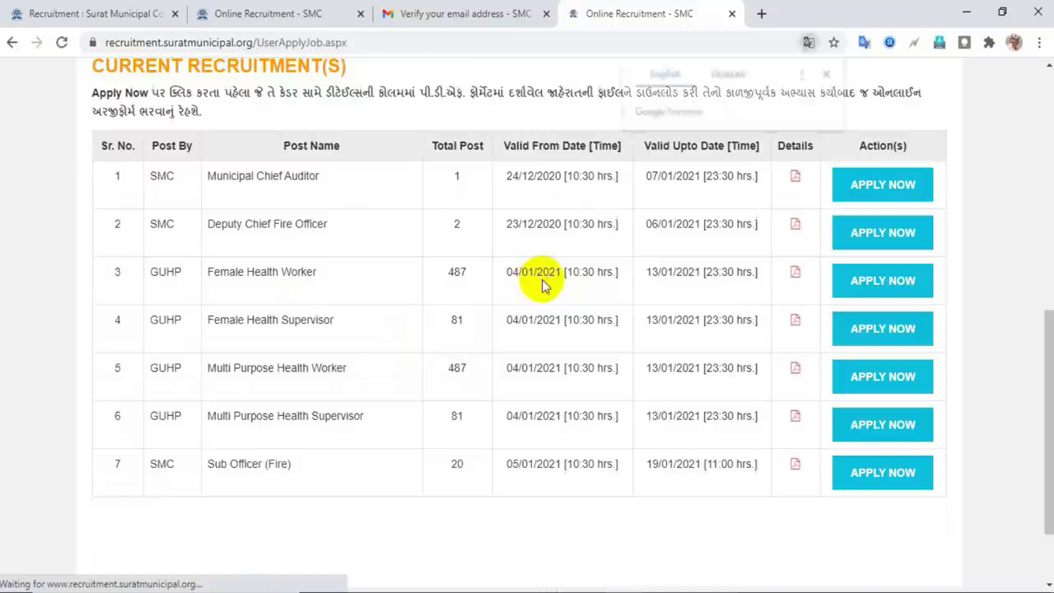
scroll(459, 366, down, 3)
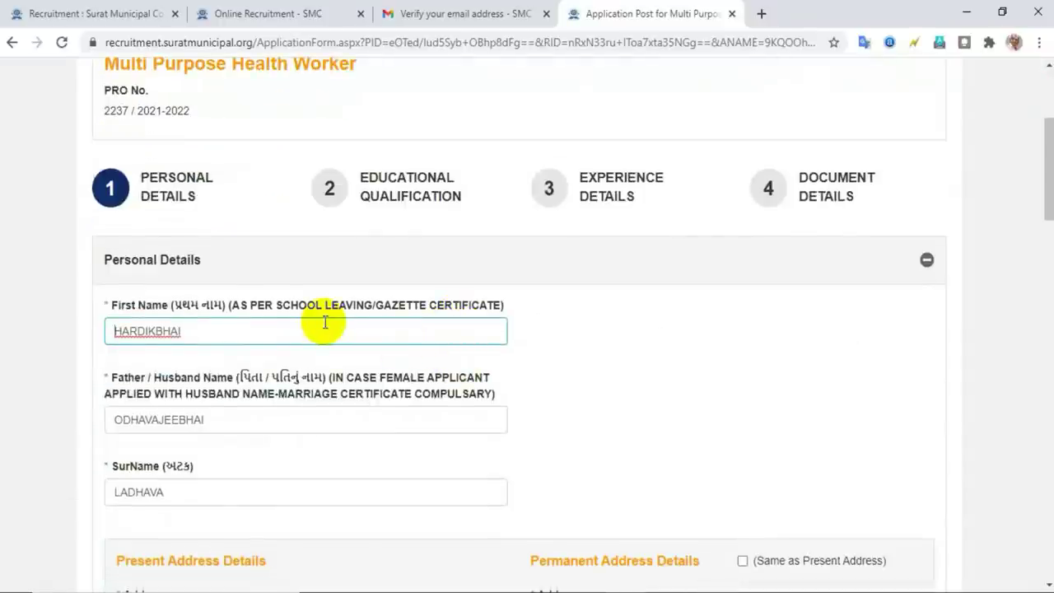
scroll(313, 325, down, 1)
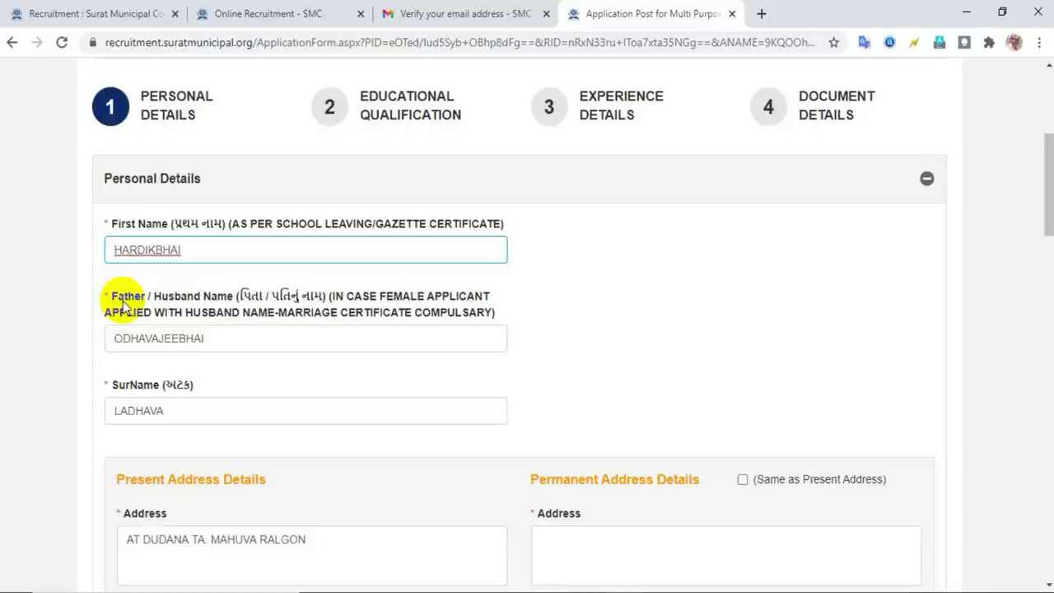
scroll(188, 348, down, 3)
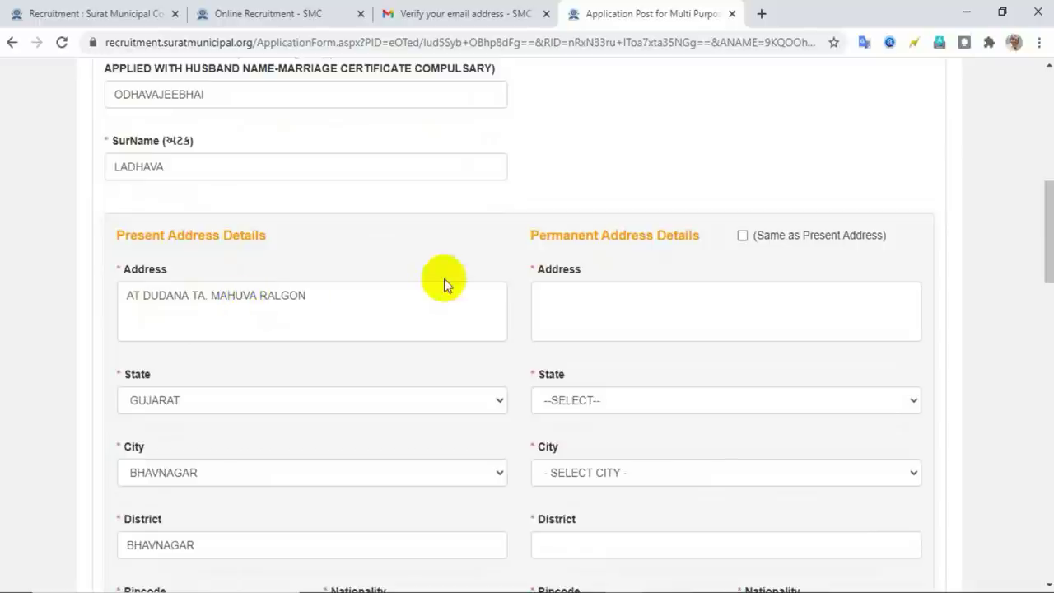
scroll(330, 280, down, 2)
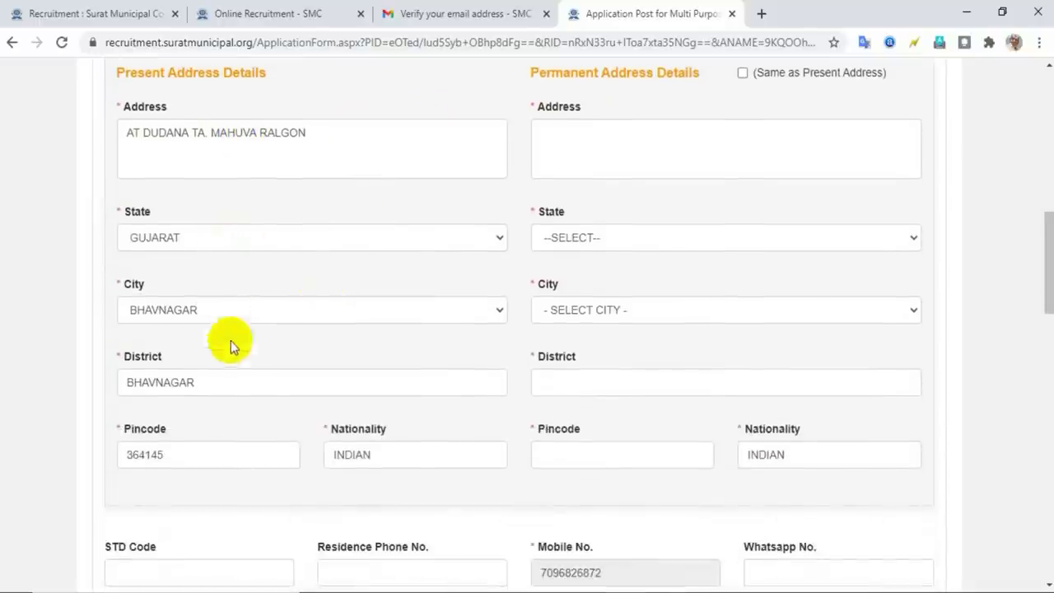
scroll(371, 298, up, 1)
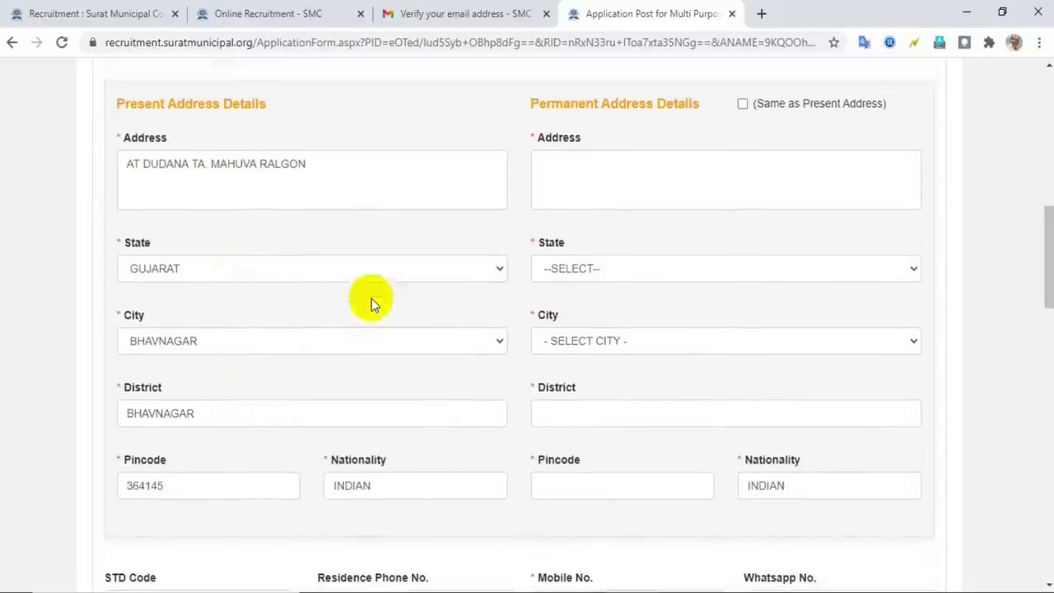
scroll(371, 298, up, 1)
click(742, 154)
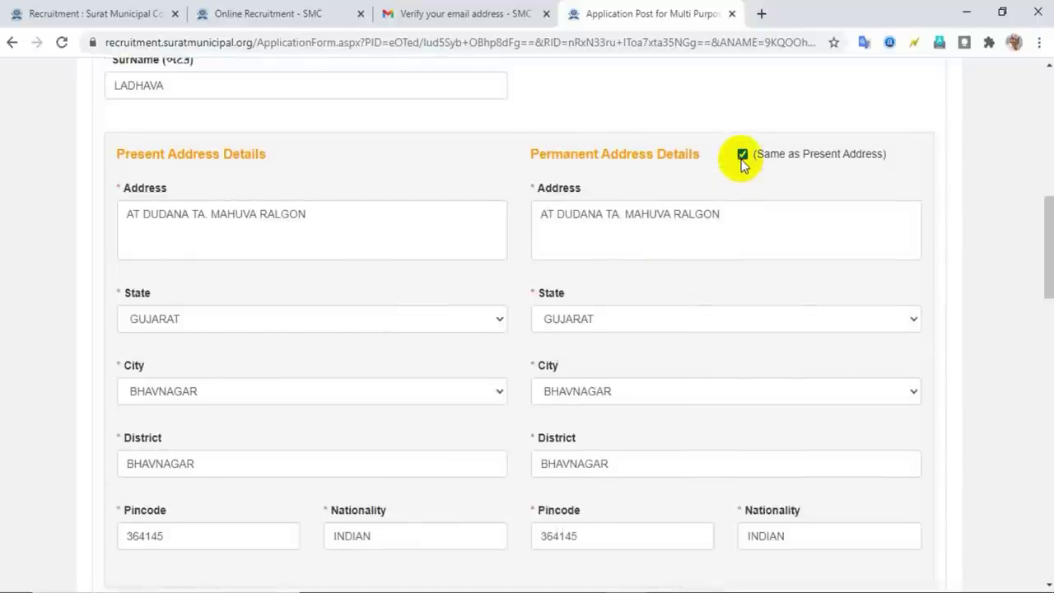
click(619, 216)
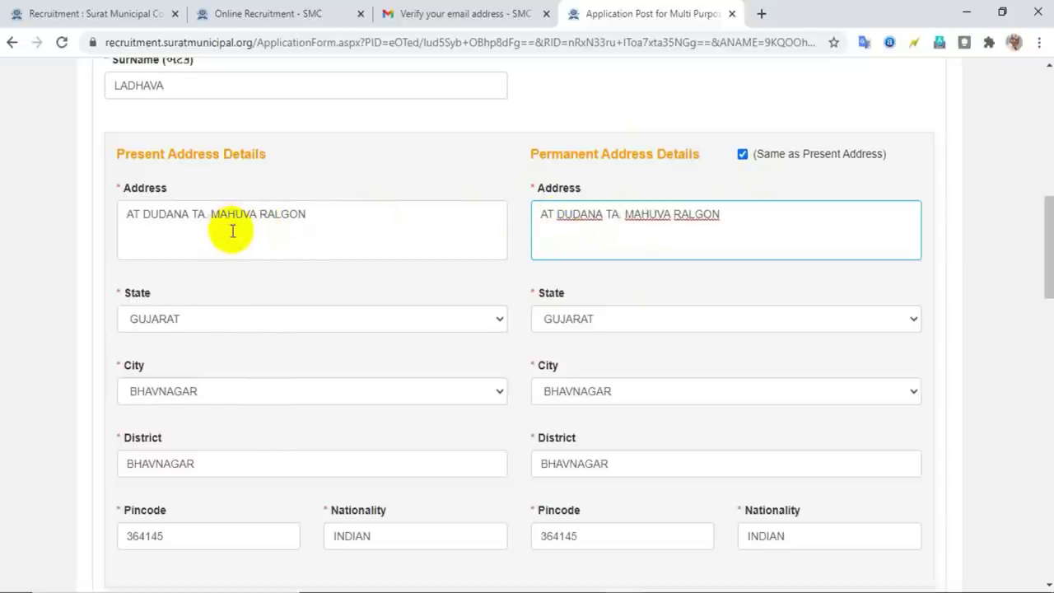
Insert 'POST' into the present address and recopy it to the permanent address
click(260, 218)
text(POST)
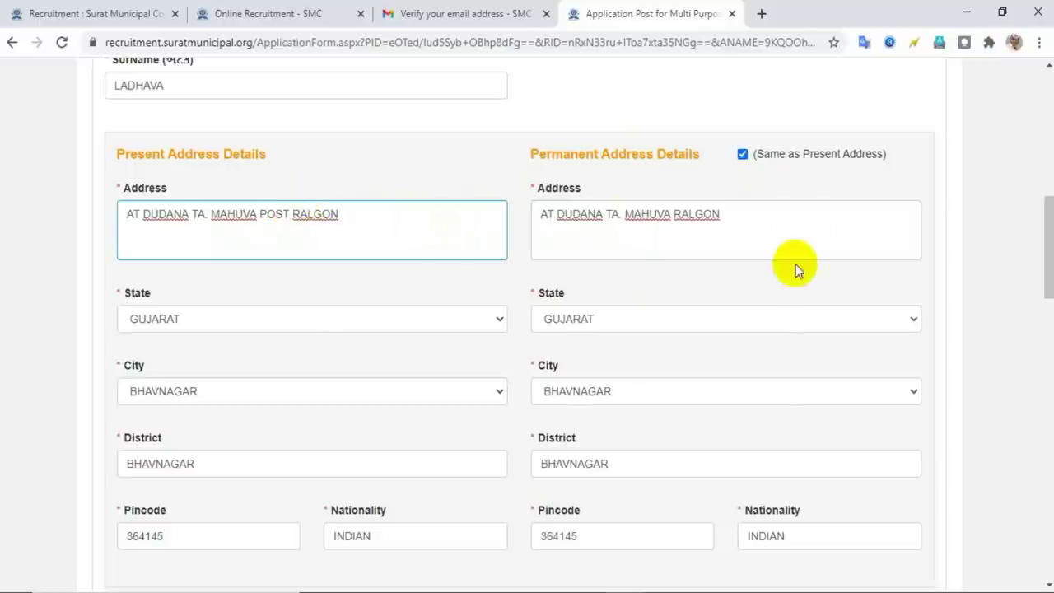
click(744, 154)
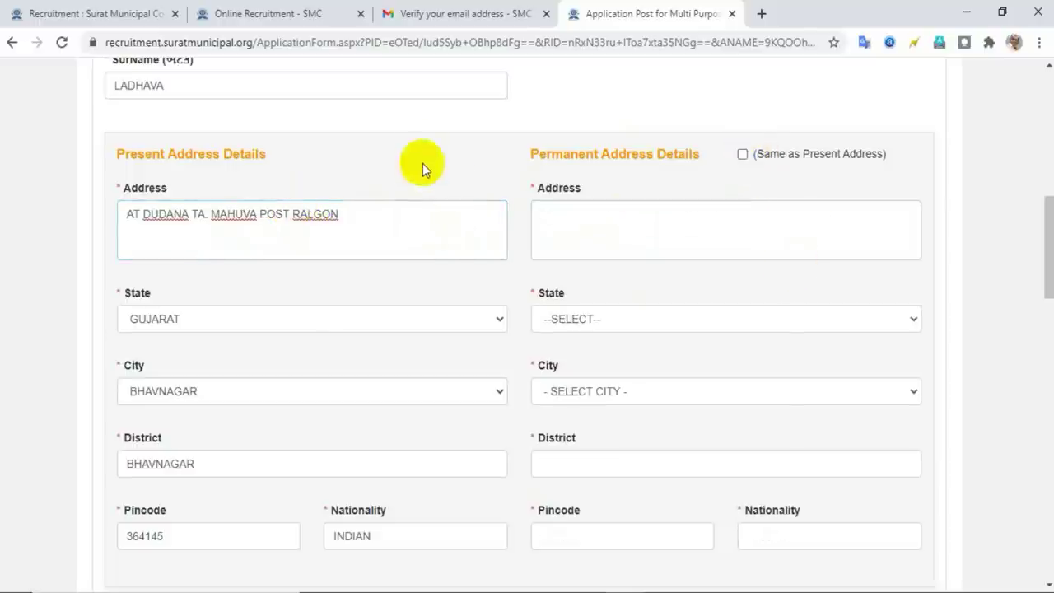
click(744, 156)
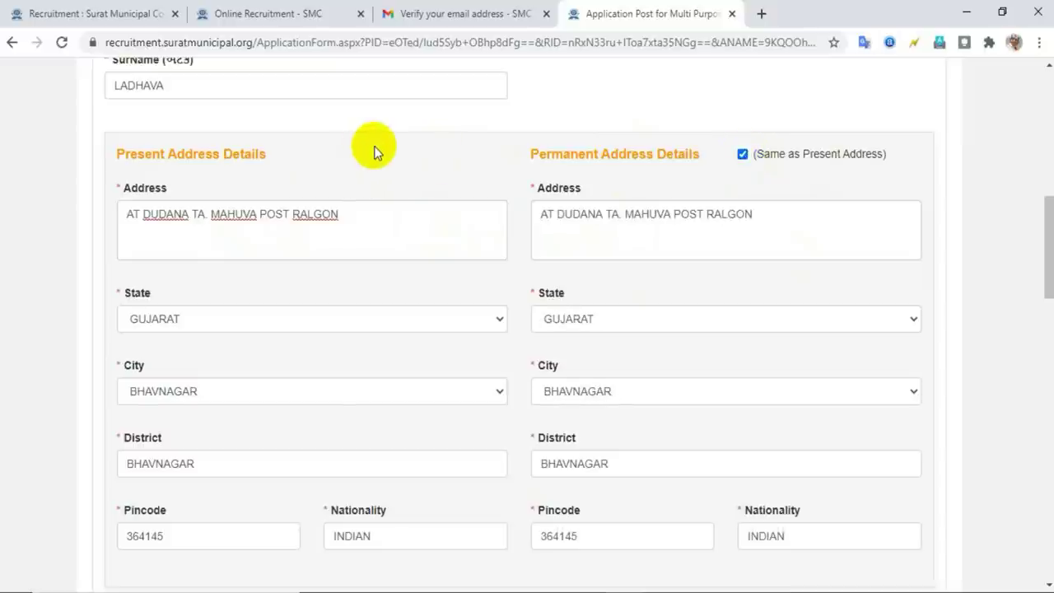
scroll(375, 151, down, 4)
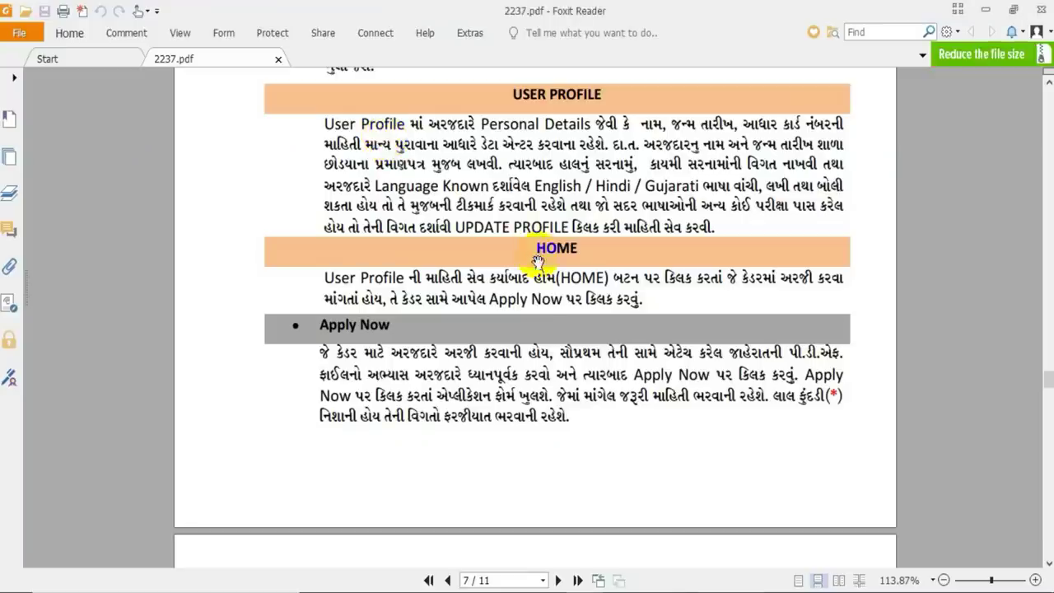
Scroll through the application form, then bring up 2237.pdf in Foxit Reader
scroll(536, 260, down, 4)
scroll(525, 273, down, 2)
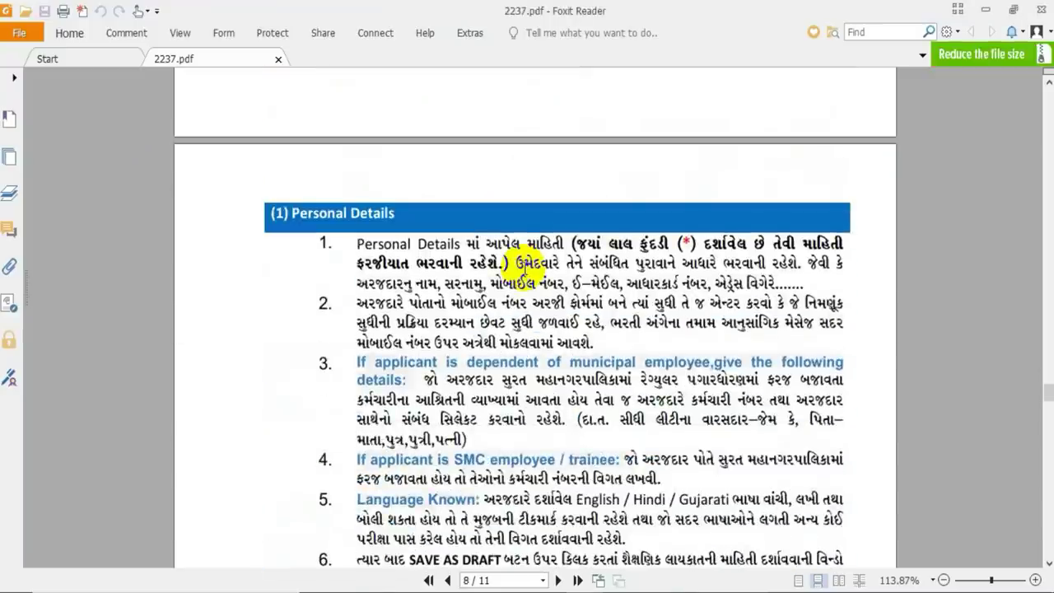
scroll(513, 244, down, 3)
scroll(487, 253, down, 1)
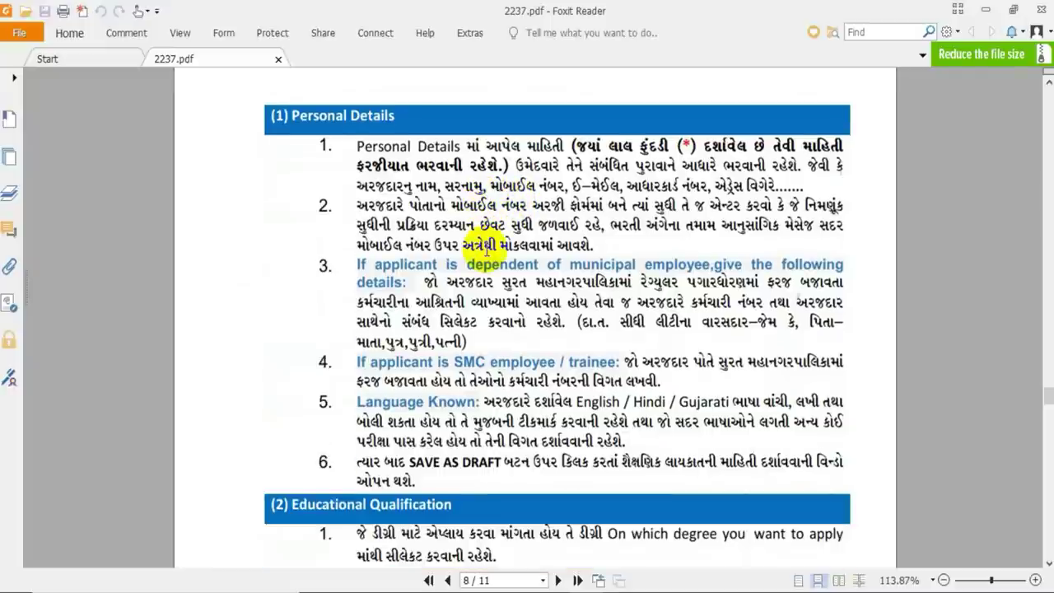
scroll(479, 244, down, 1)
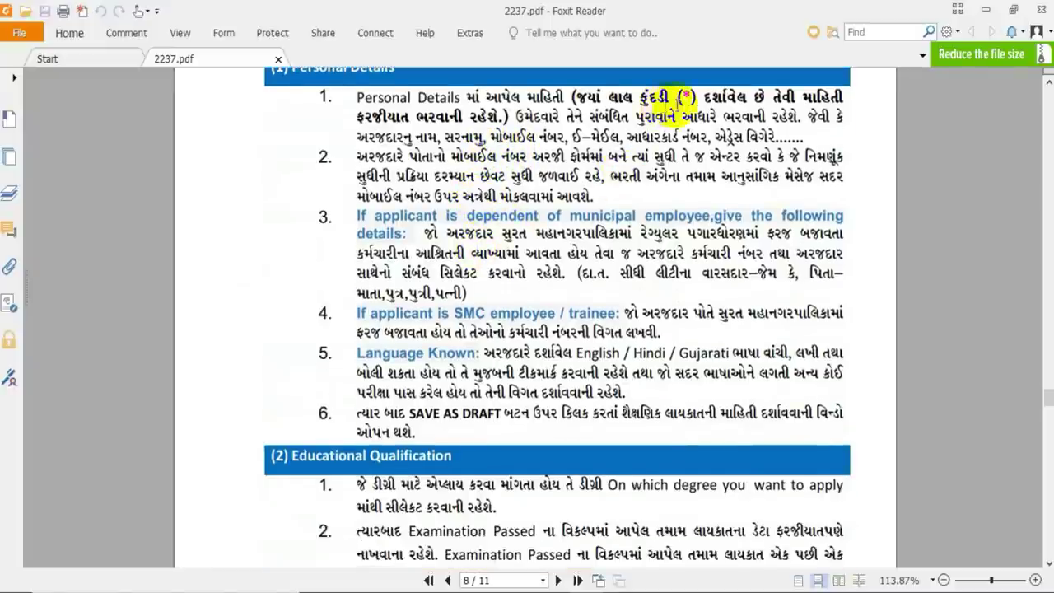
key(alt+Tab)
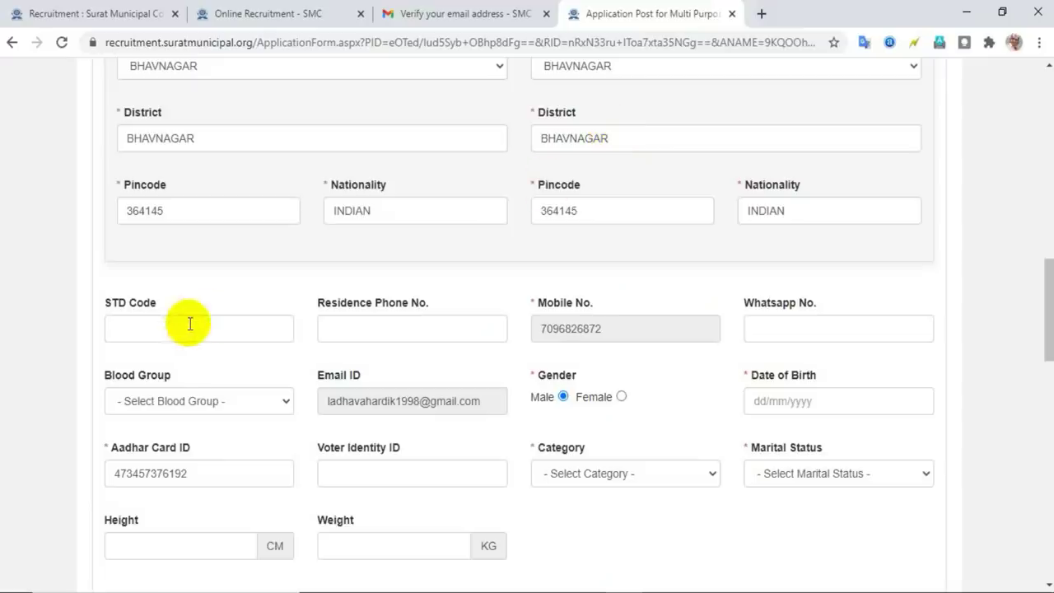
scroll(258, 203, up, 2)
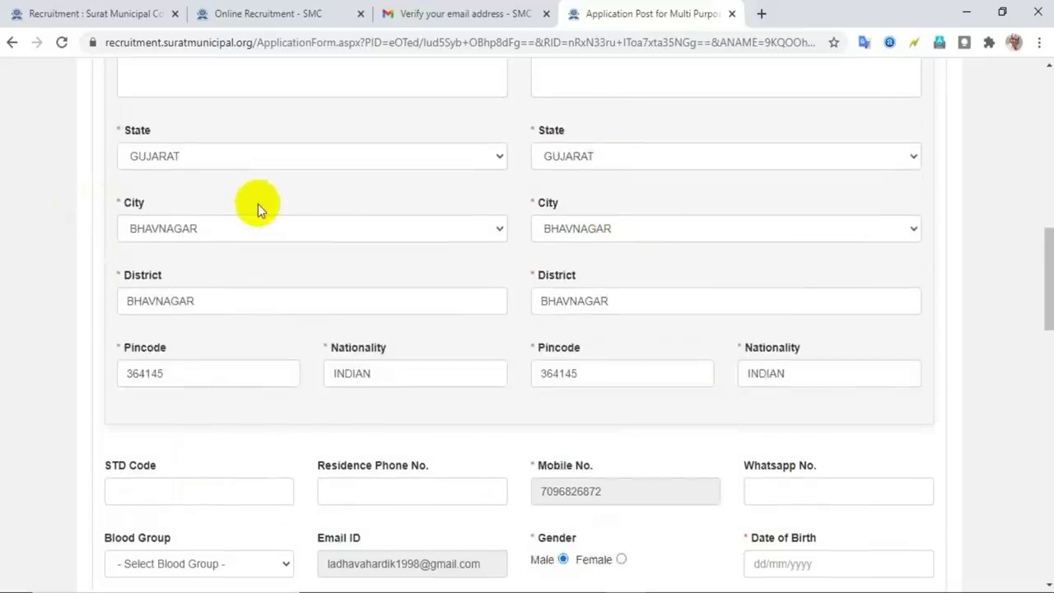
scroll(260, 207, down, 1)
scroll(605, 295, down, 2)
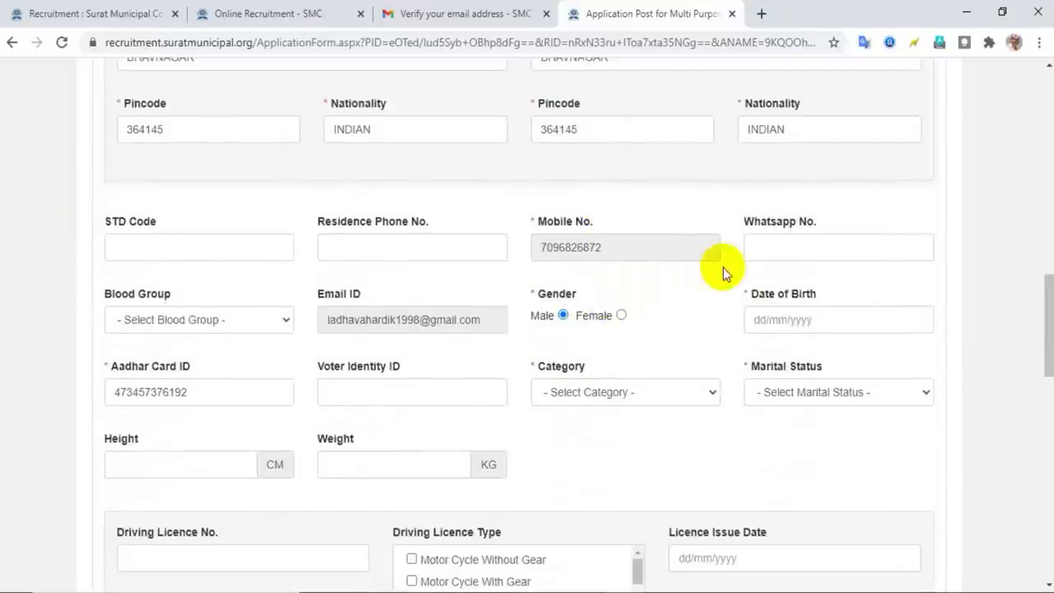
scroll(299, 252, down, 2)
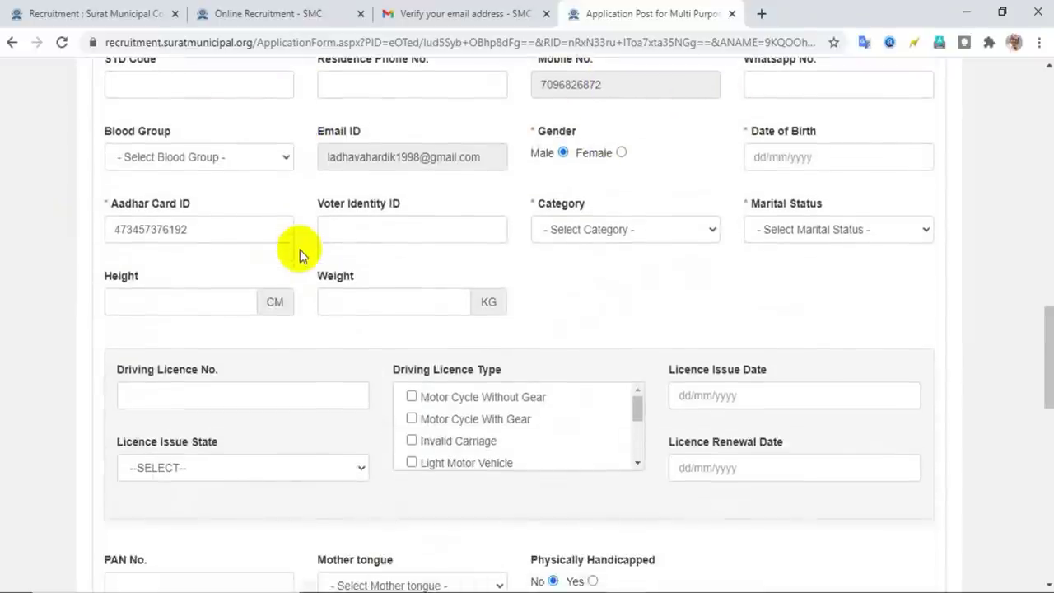
key(alt+Tab)
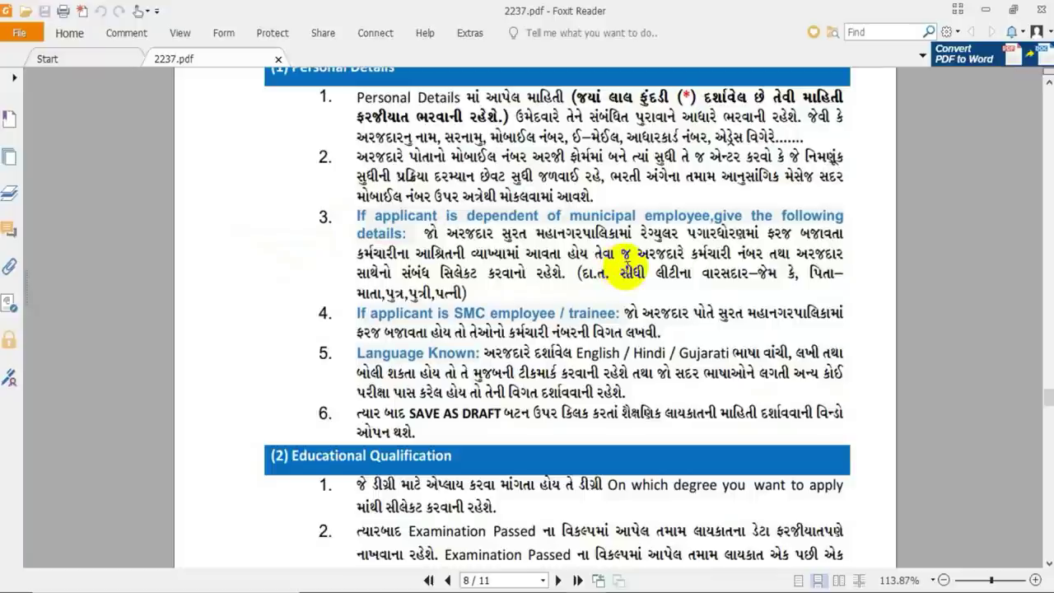
Read the dependent-applicant guidance on page 8 of 2237.pdf
double_click(633, 272)
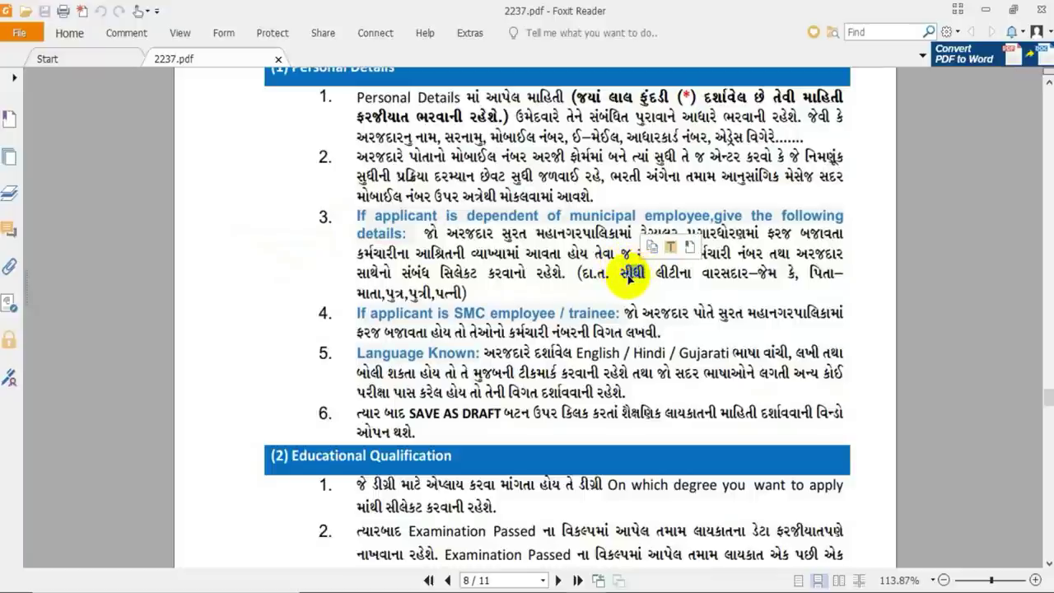
click(424, 298)
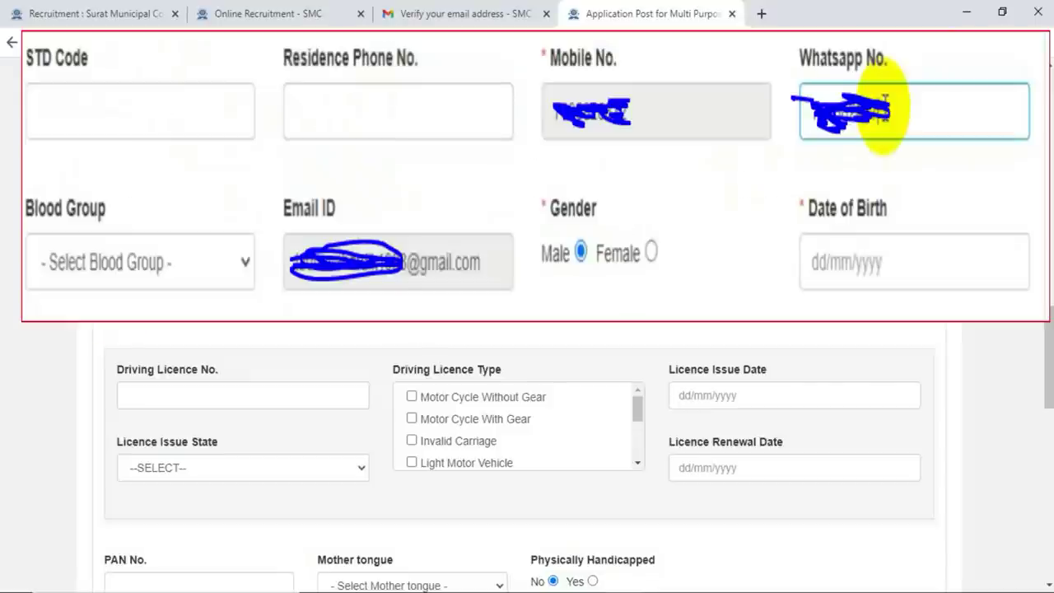
Set the Blood Group to O+
scroll(519, 428, up, 2)
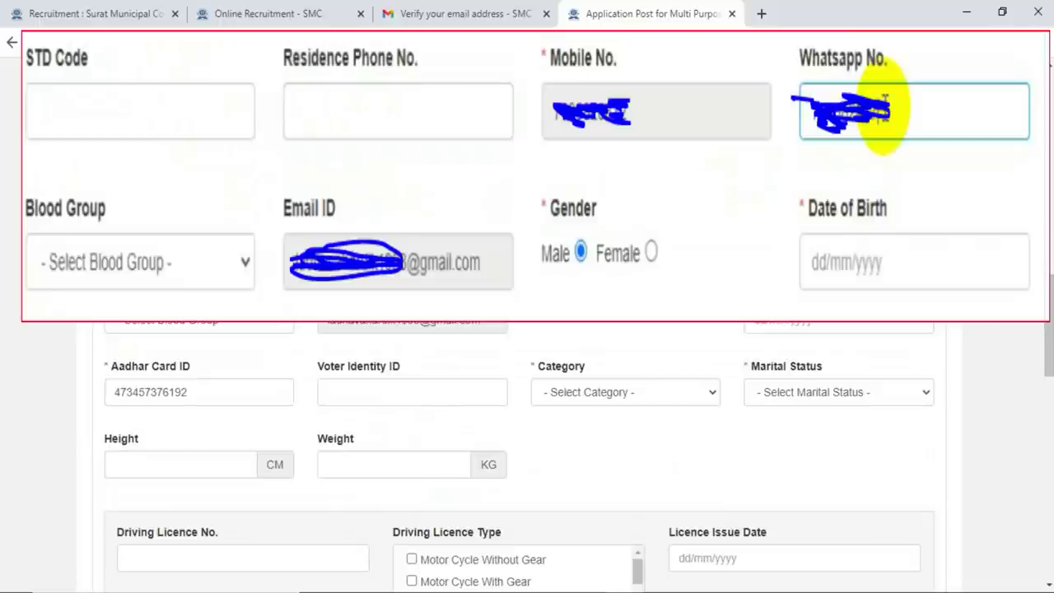
click(177, 323)
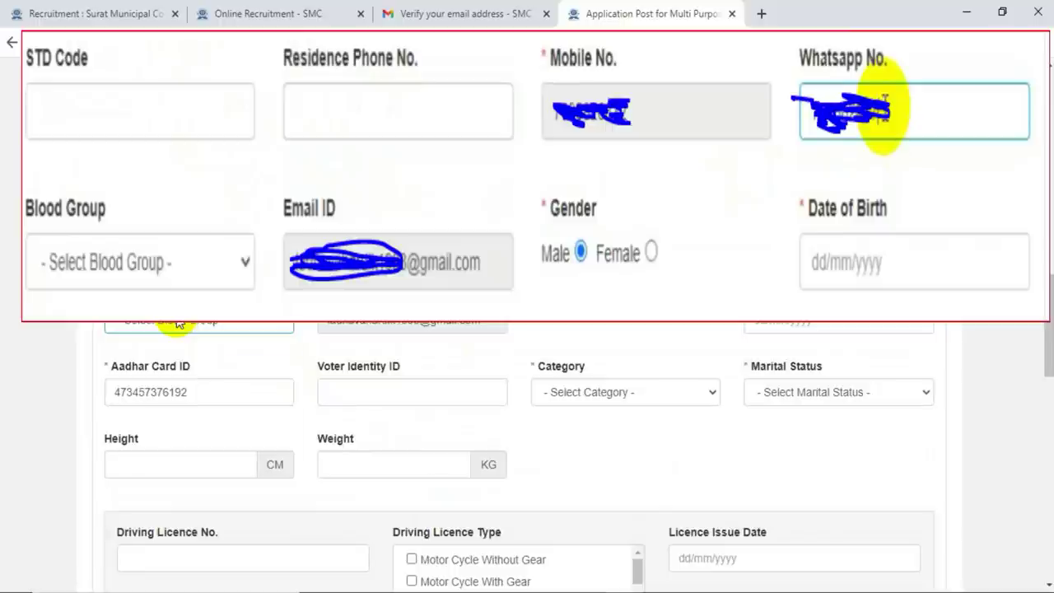
click(177, 323)
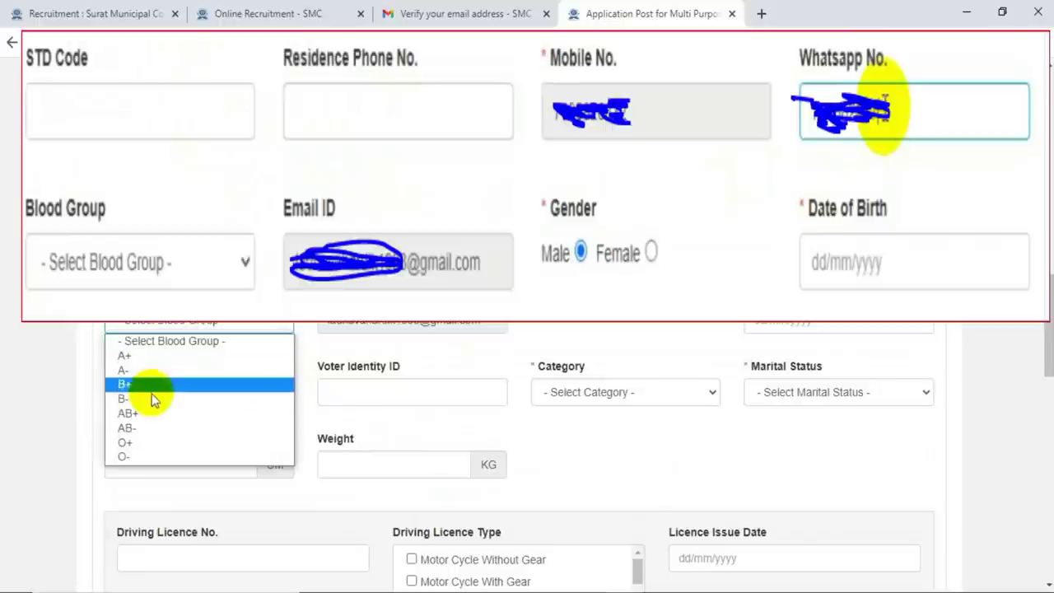
click(155, 442)
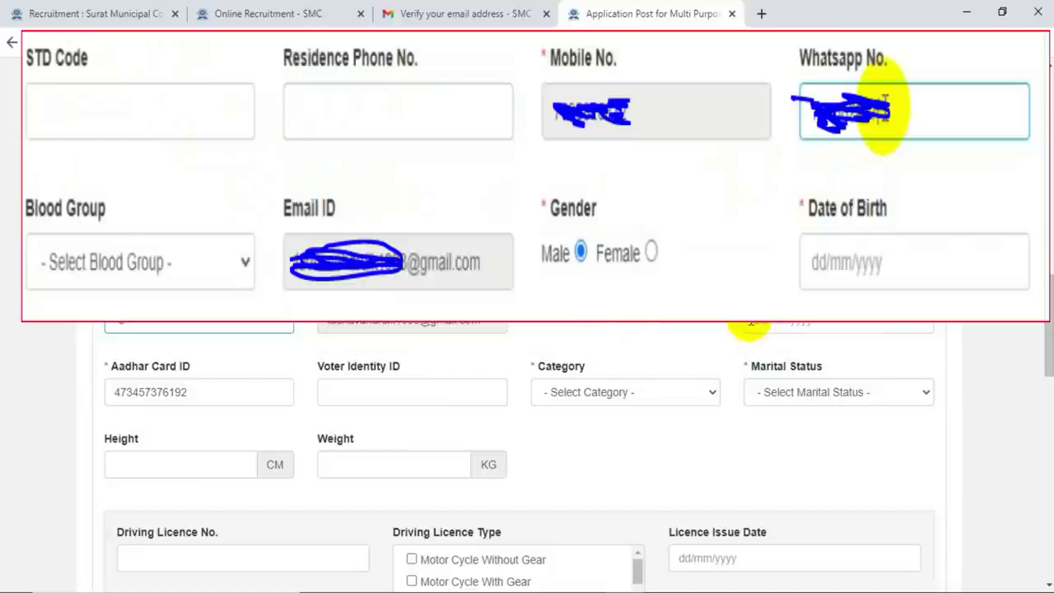
Pick a July 1998 date of birth in the calendar picker
click(751, 323)
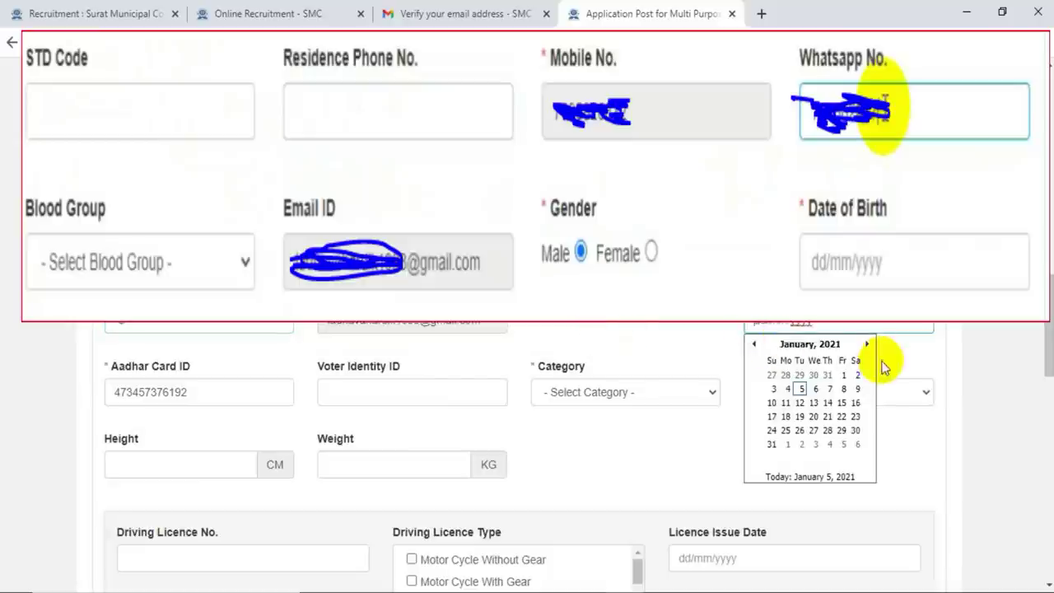
click(815, 344)
click(755, 345)
click(816, 346)
click(756, 346)
click(755, 346)
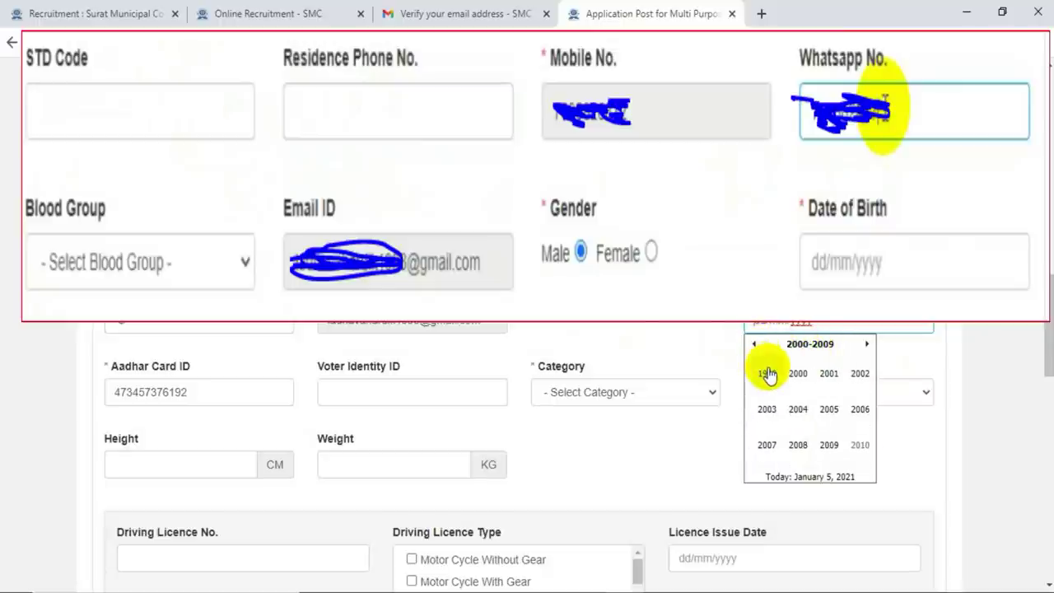
click(755, 346)
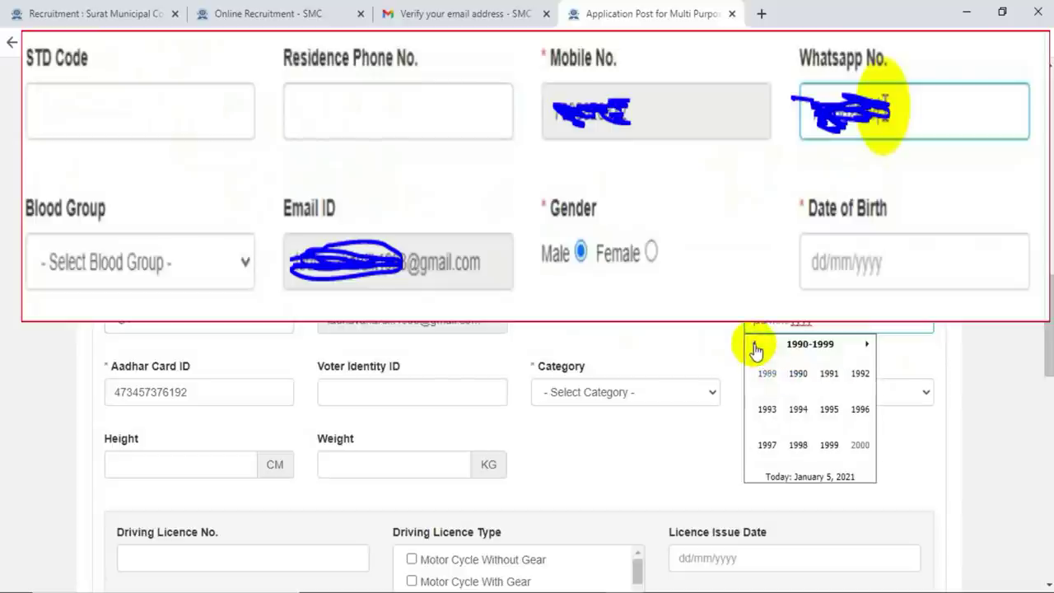
click(807, 450)
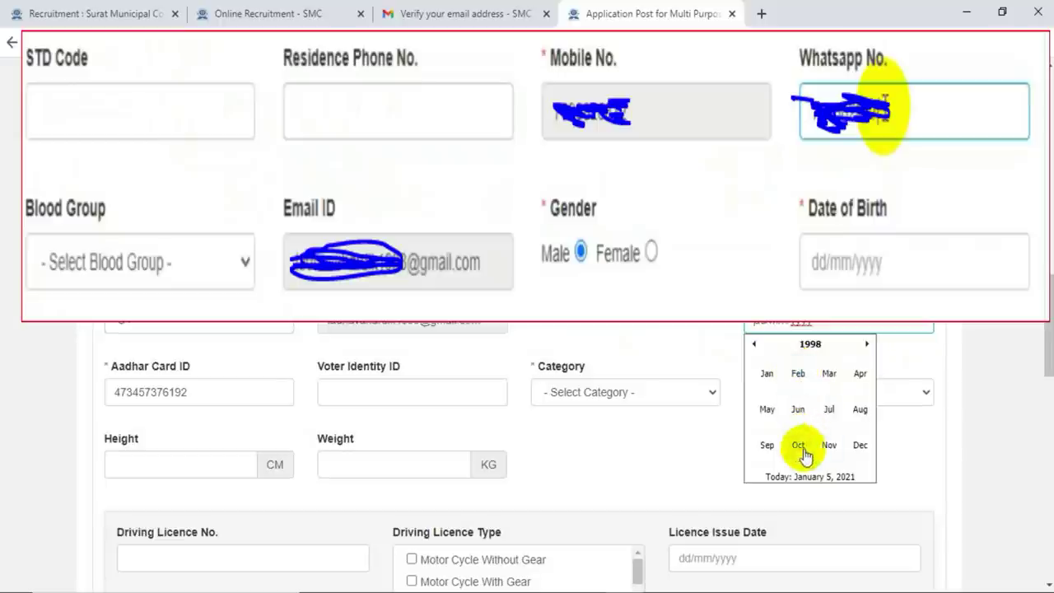
click(829, 412)
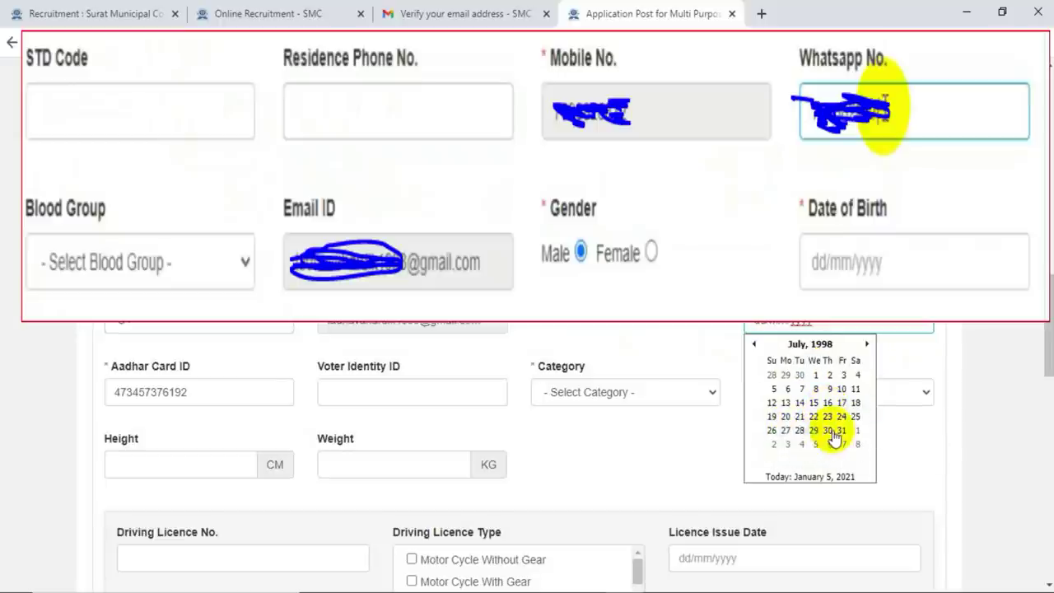
click(835, 422)
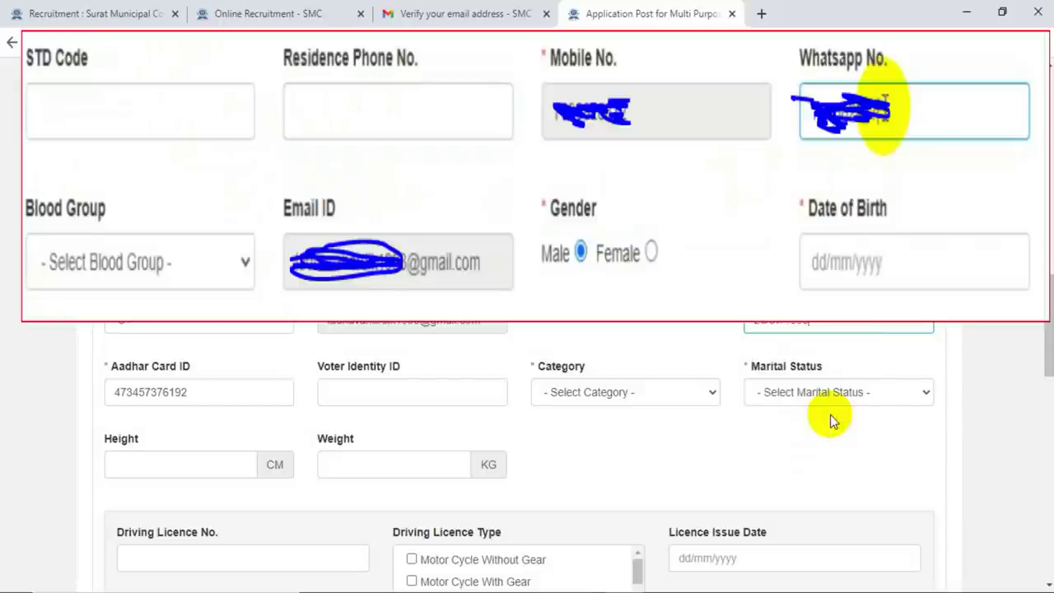
click(347, 394)
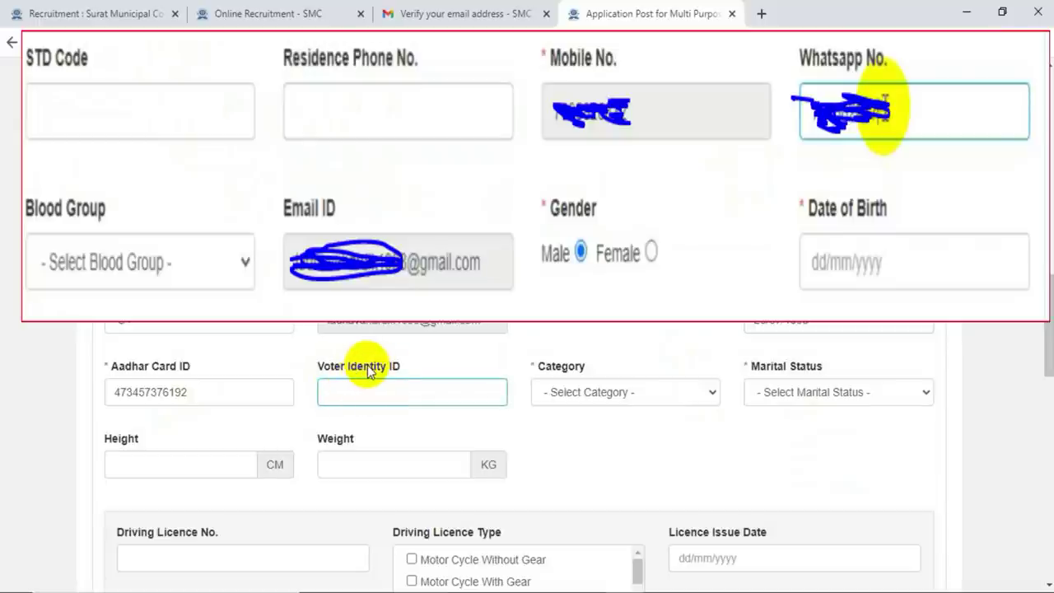
Try SC, SEBC and General as the category, finally choosing EWS
click(580, 395)
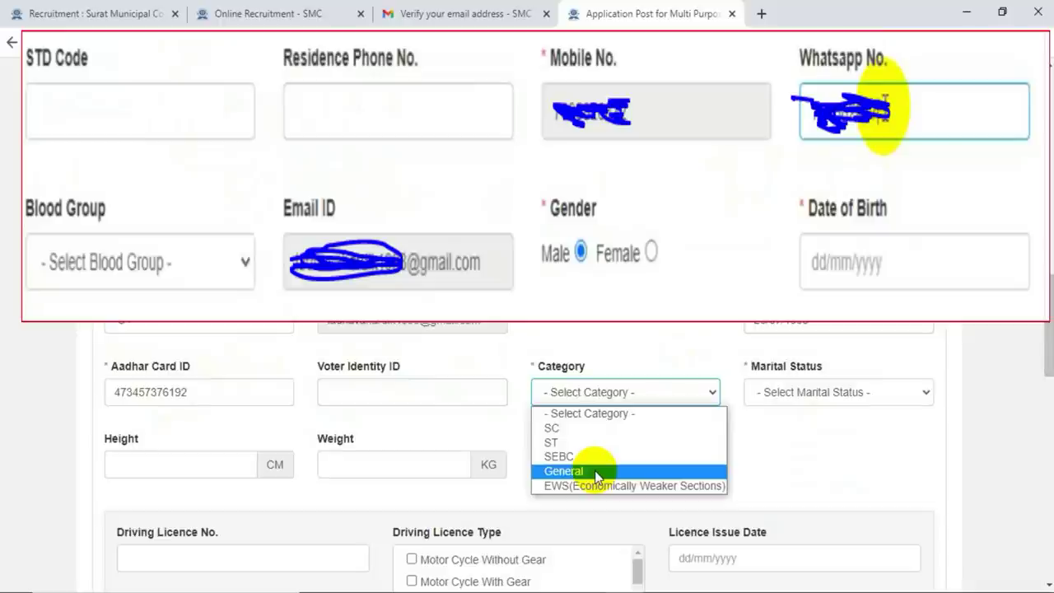
click(582, 428)
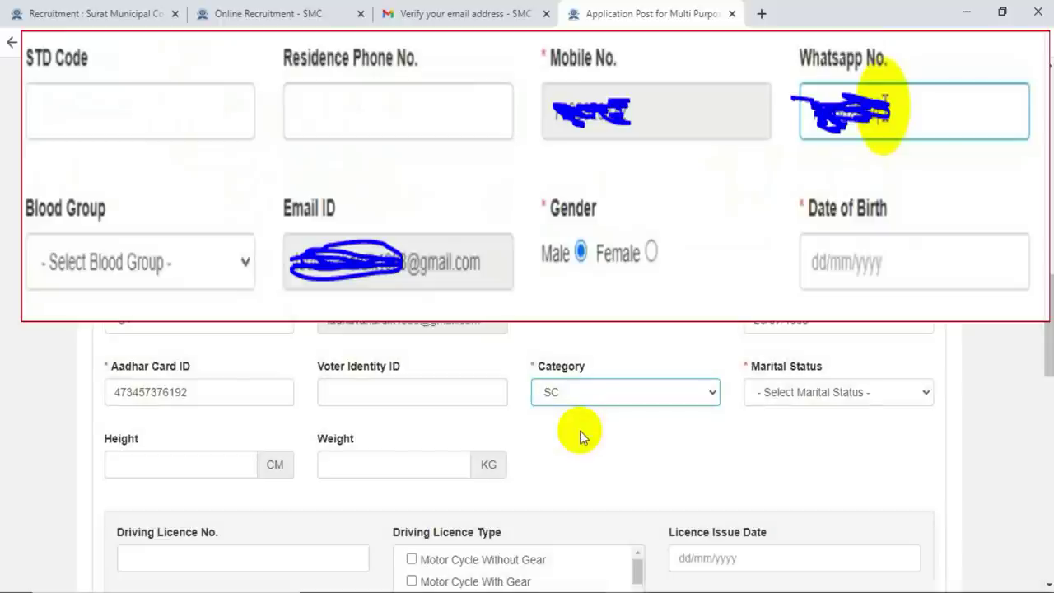
click(589, 392)
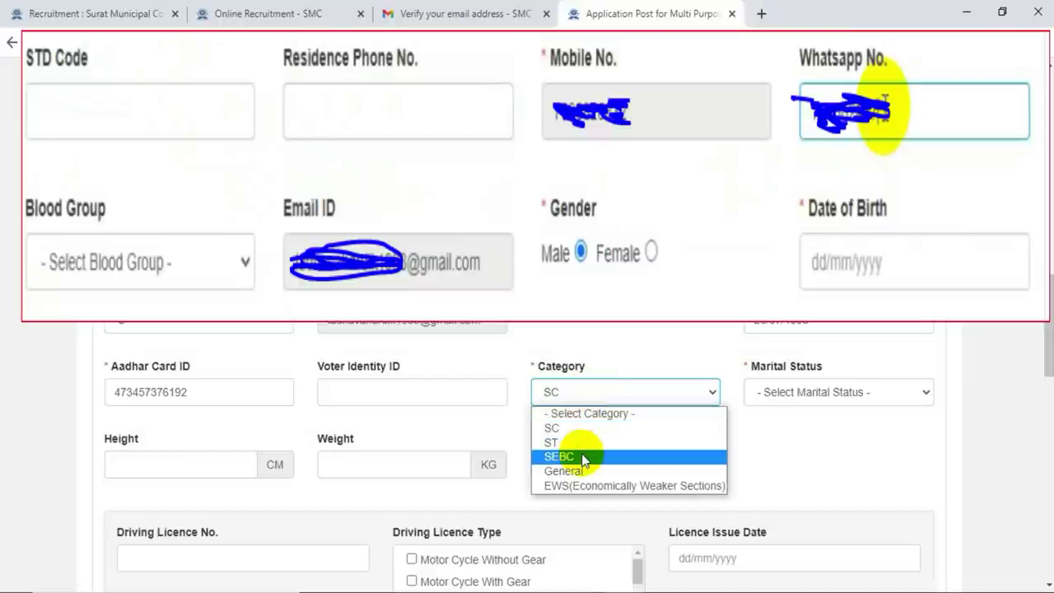
click(583, 460)
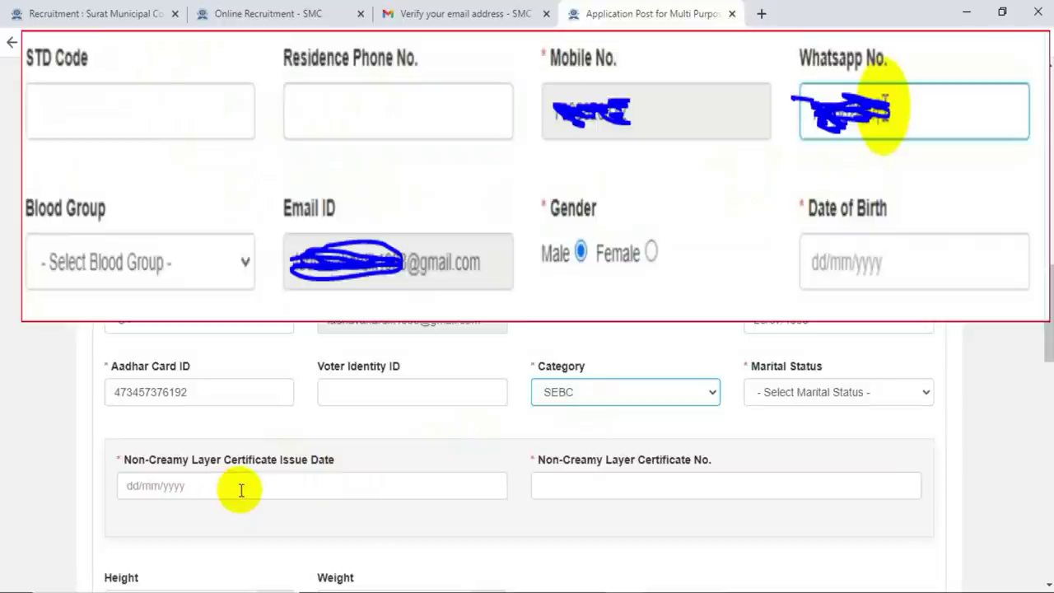
click(550, 393)
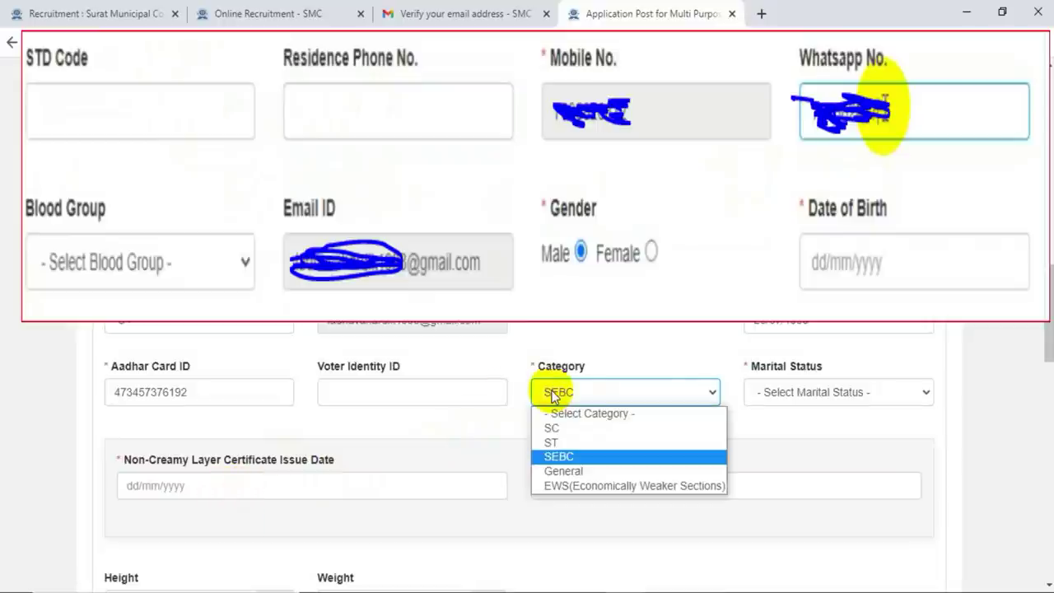
click(565, 471)
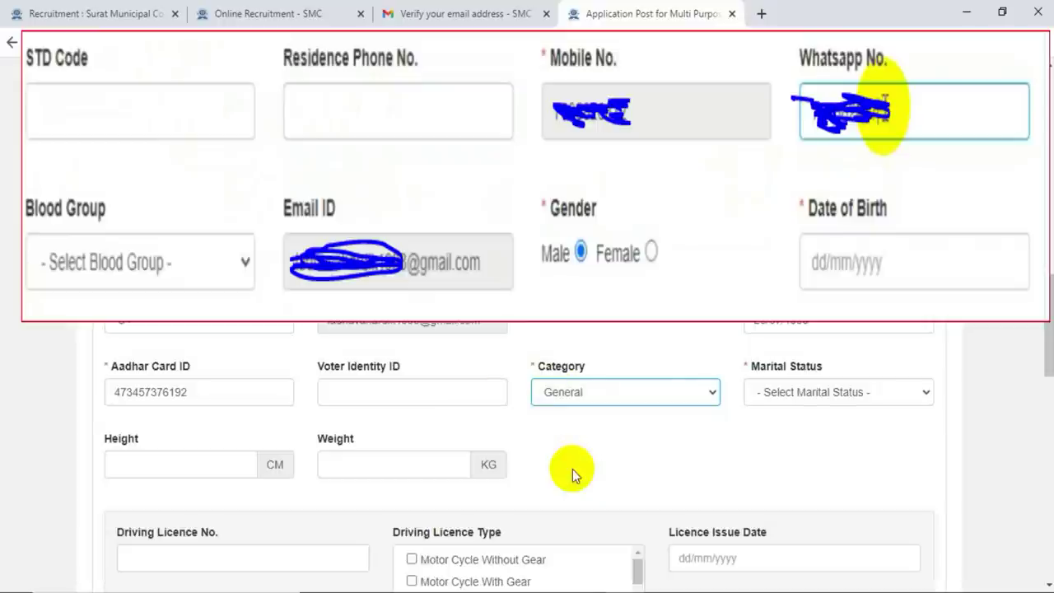
click(568, 394)
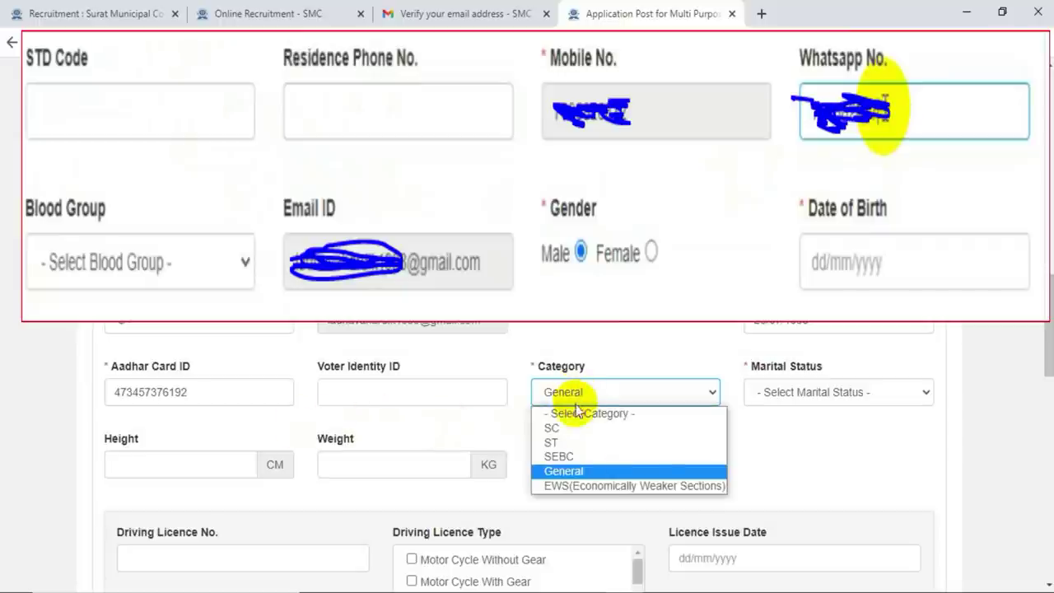
click(584, 487)
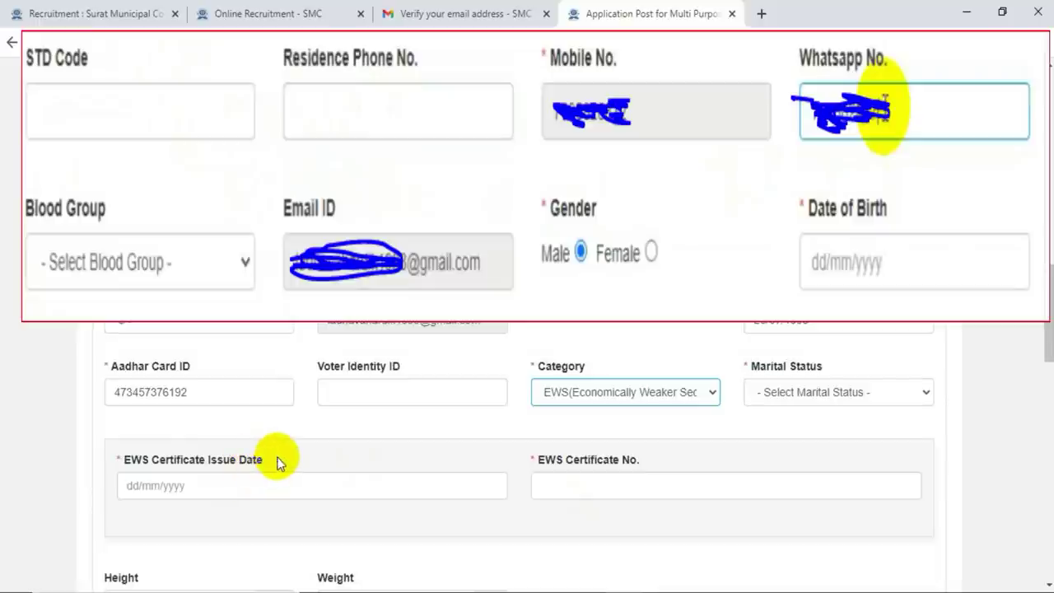
Set the Marital Status to Unmarried
click(805, 395)
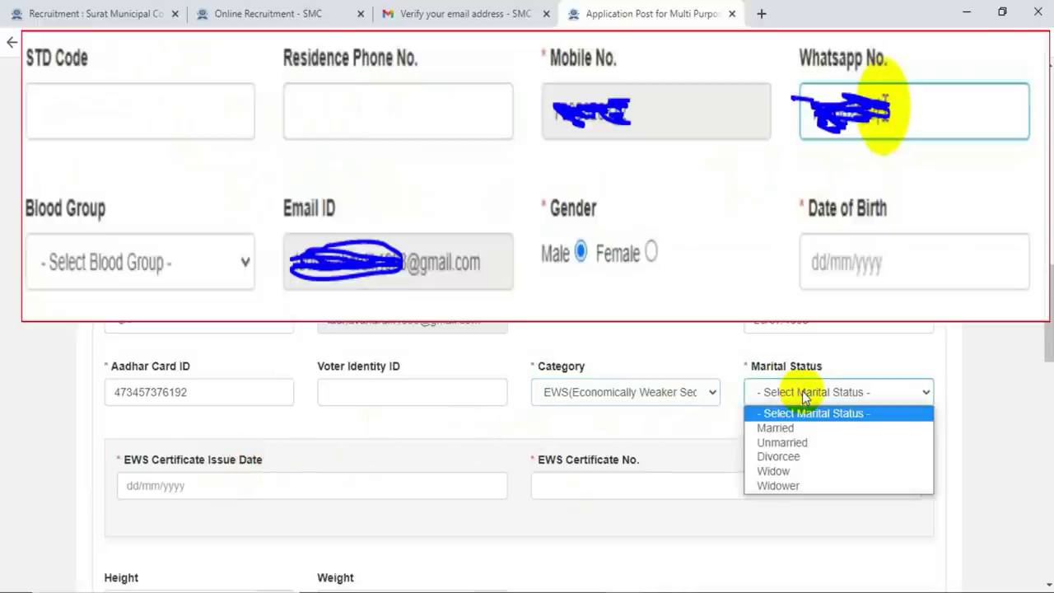
click(811, 443)
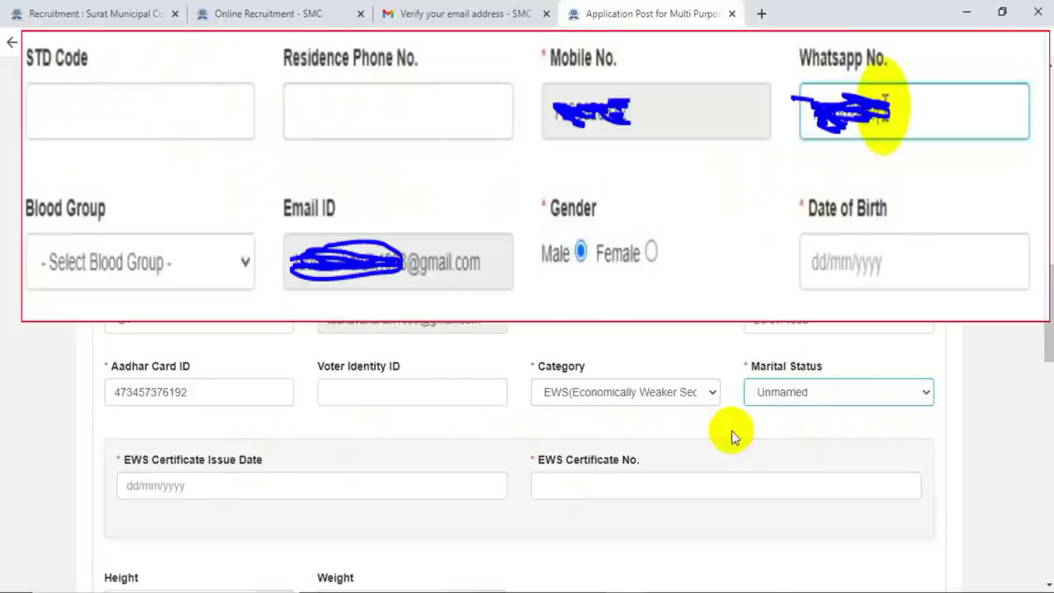
scroll(731, 431, down, 2)
click(146, 324)
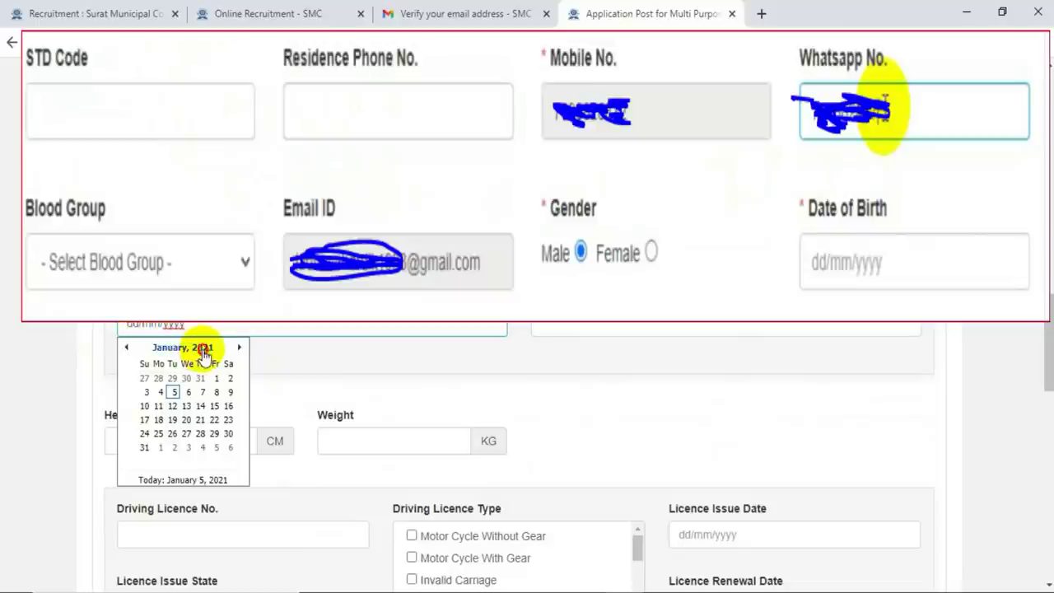
Set the EWS certificate issue date to April 2019 using the calendar picker
click(200, 348)
click(128, 349)
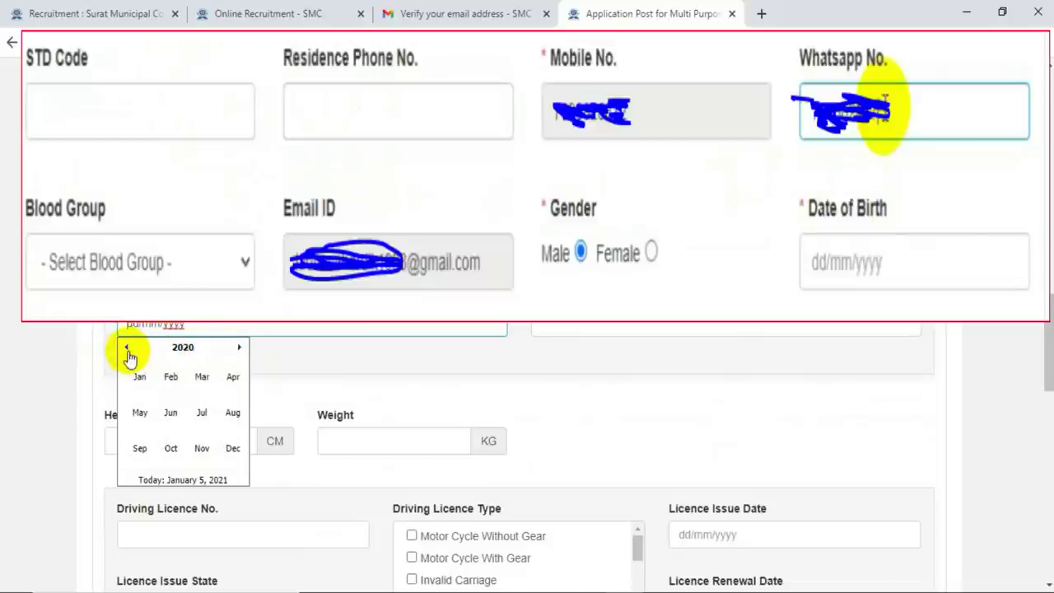
click(184, 349)
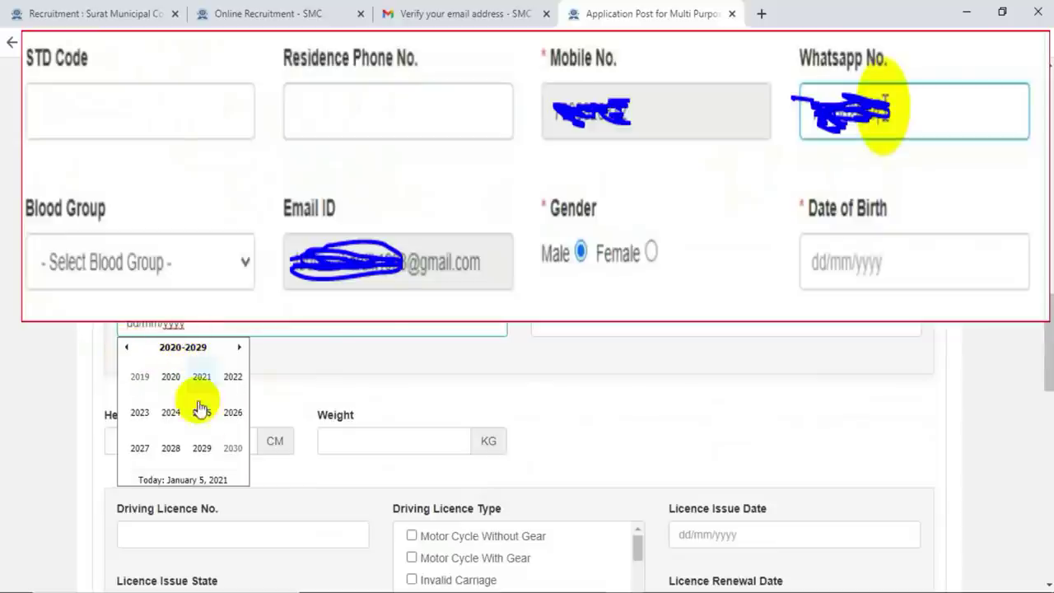
click(140, 379)
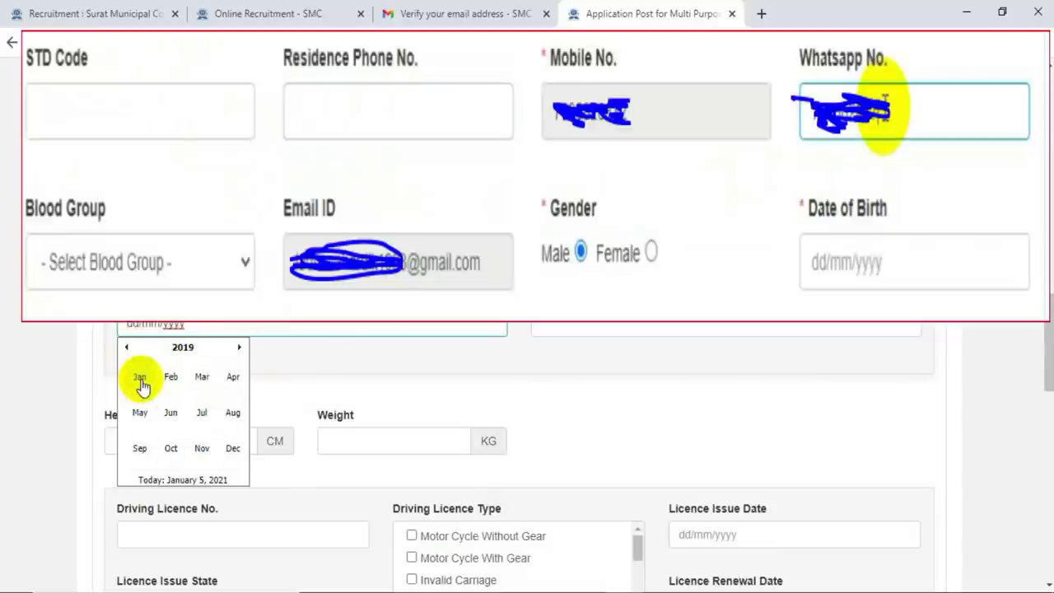
click(232, 381)
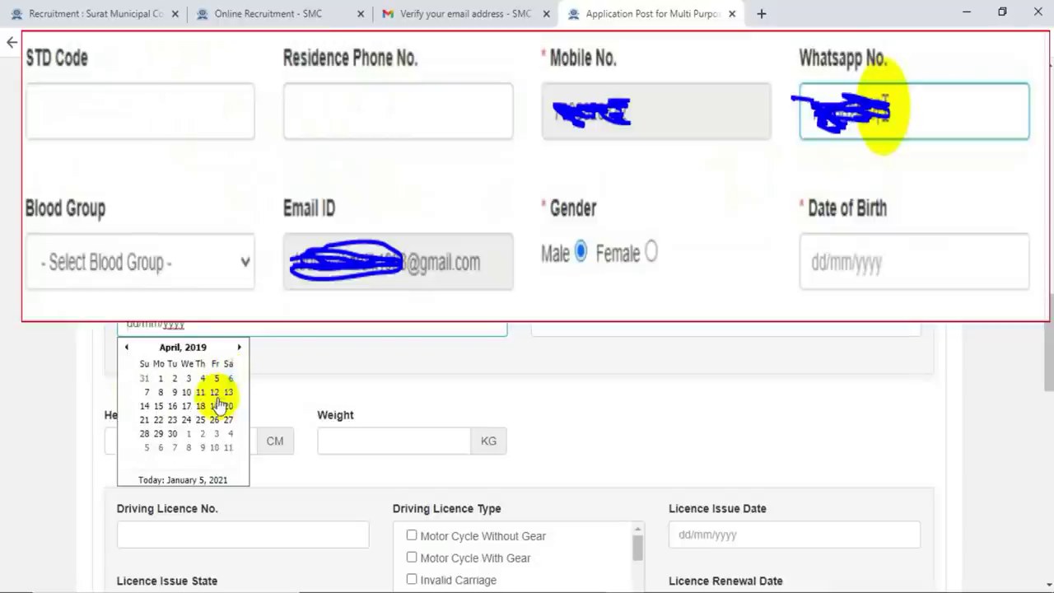
click(216, 379)
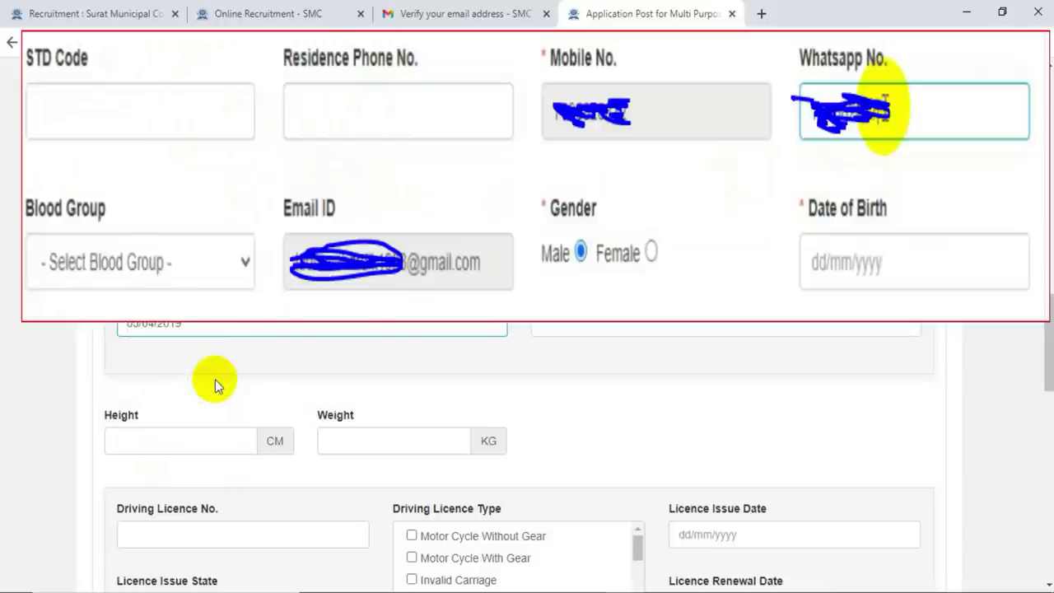
Enter the EWS certificate number in the EWS Certificate No. field
click(543, 327)
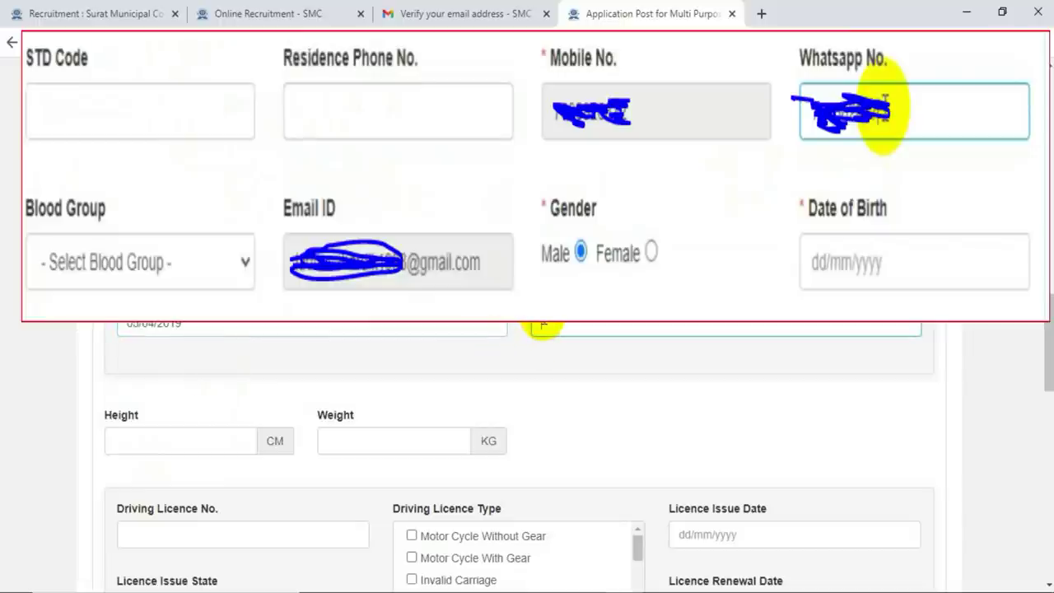
text(+9)
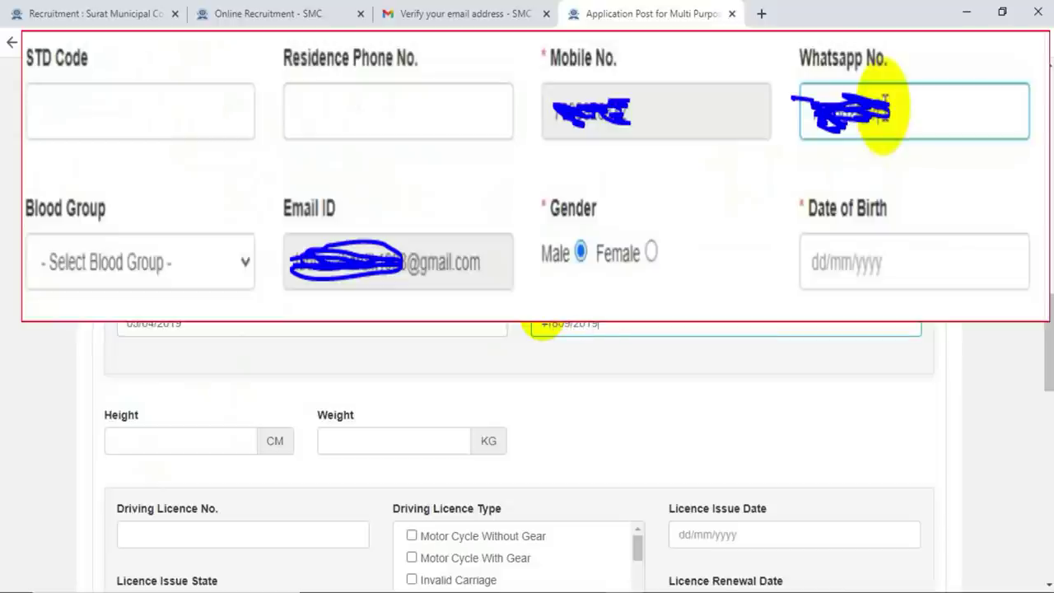
click(193, 439)
scroll(192, 436, down, 1)
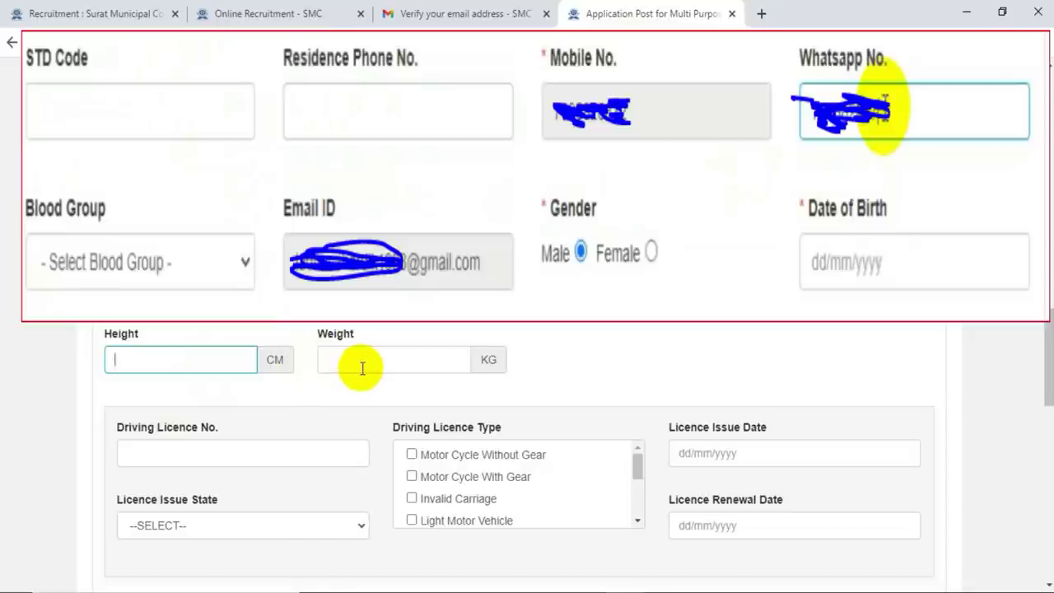
Enter the applicant's height as 167 cm and weight as 76 kg
click(363, 368)
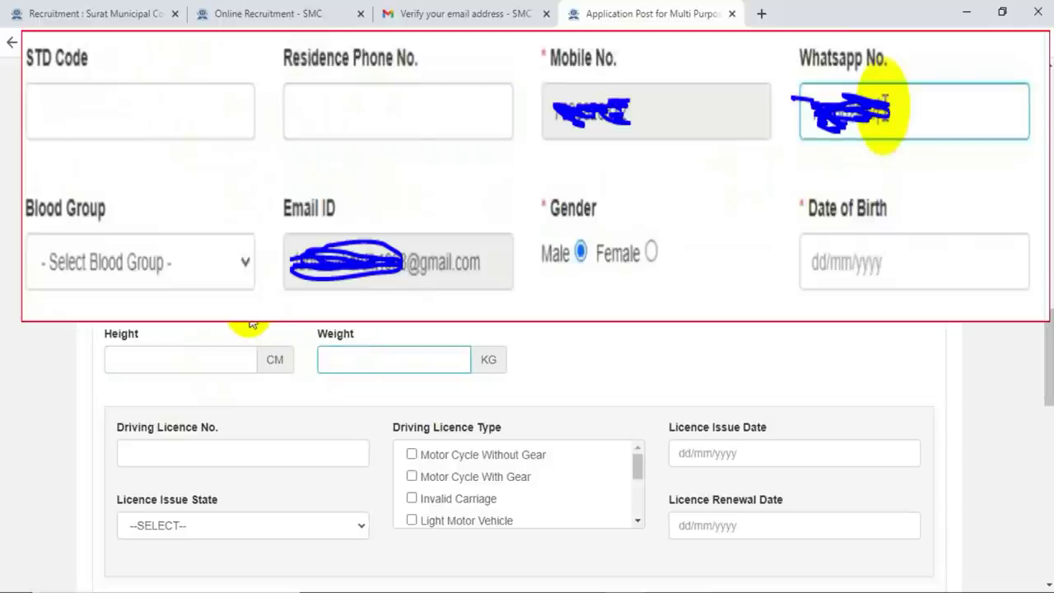
click(178, 354)
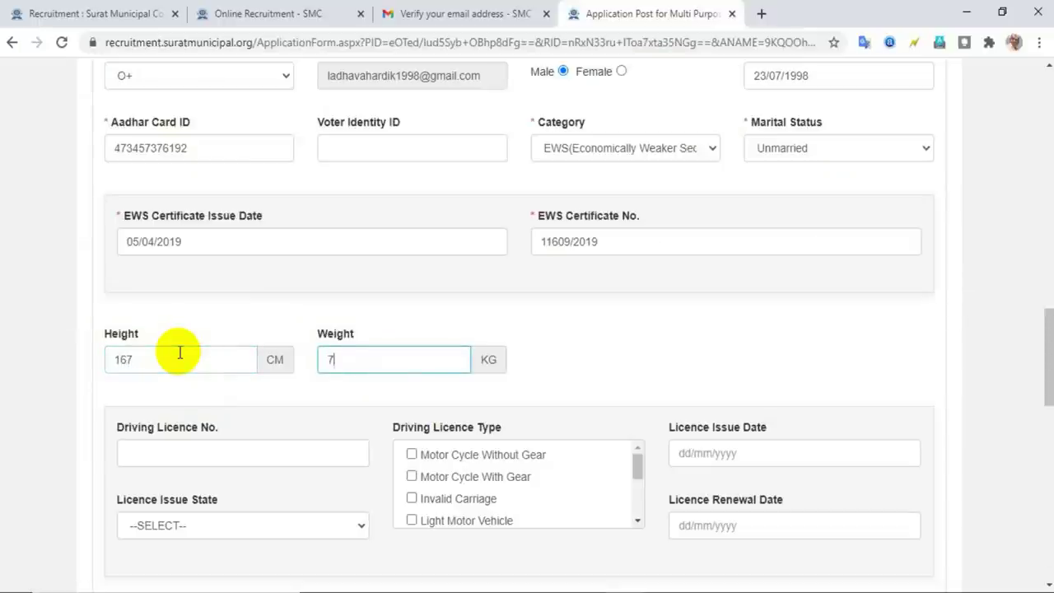
scroll(197, 355, down, 2)
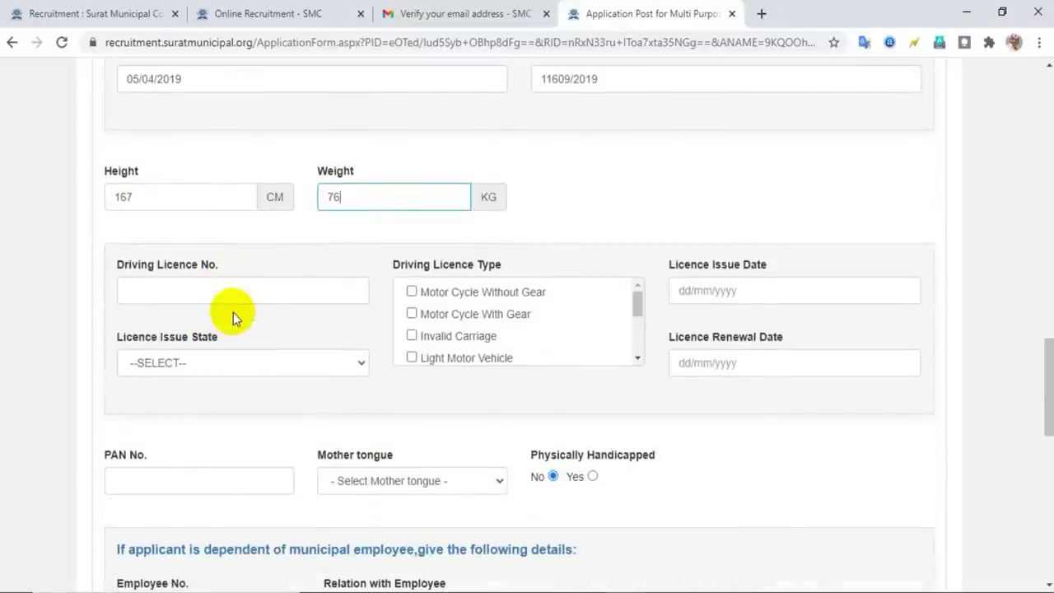
click(242, 290)
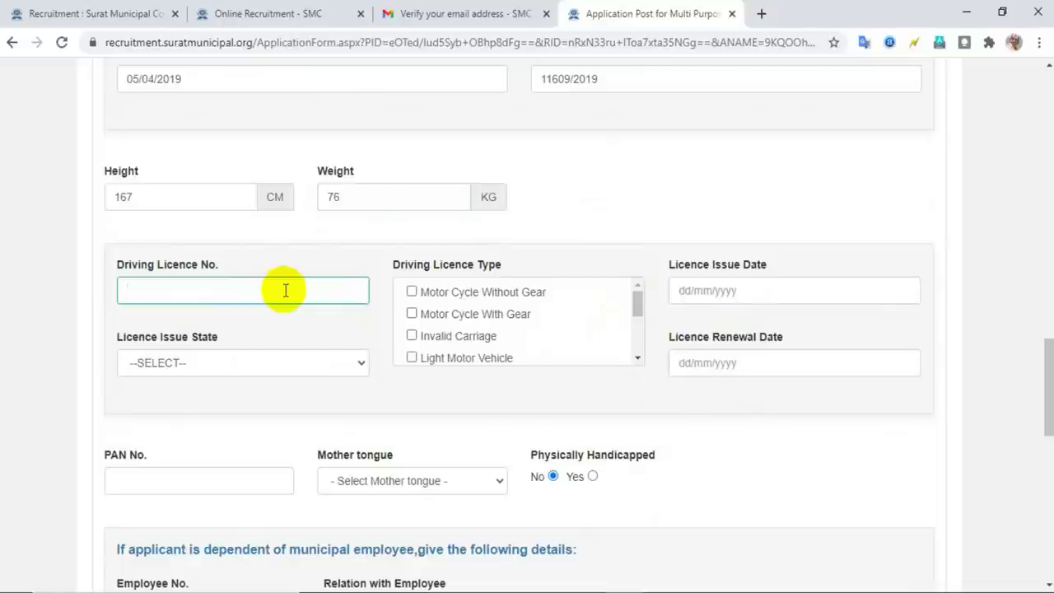
Choose Gujarati as the applicant's mother tongue
scroll(412, 292, down, 3)
double_click(336, 454)
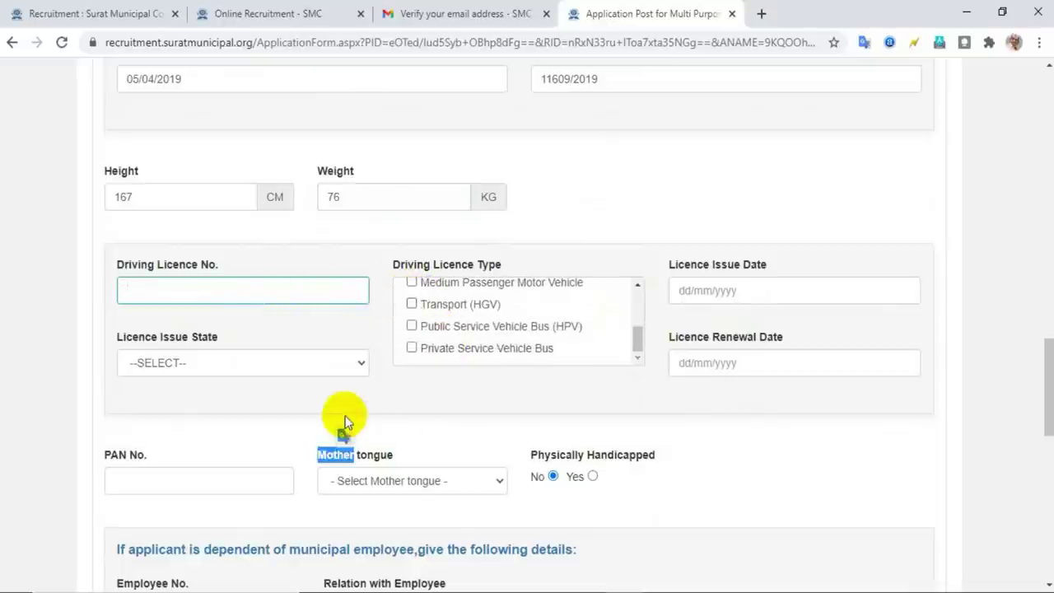
scroll(259, 370, down, 1)
click(221, 336)
scroll(223, 337, down, 1)
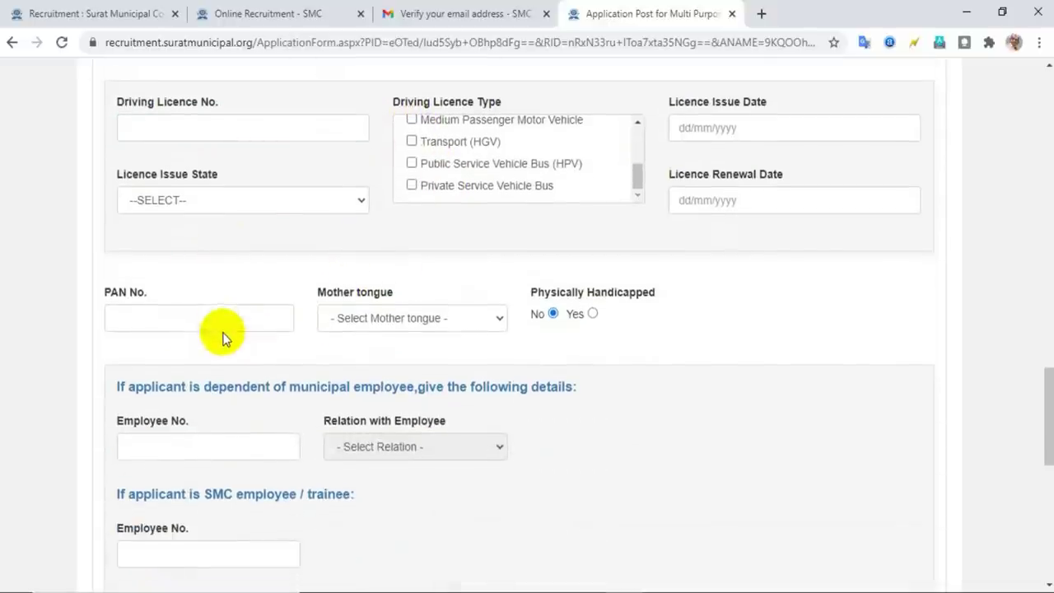
click(367, 323)
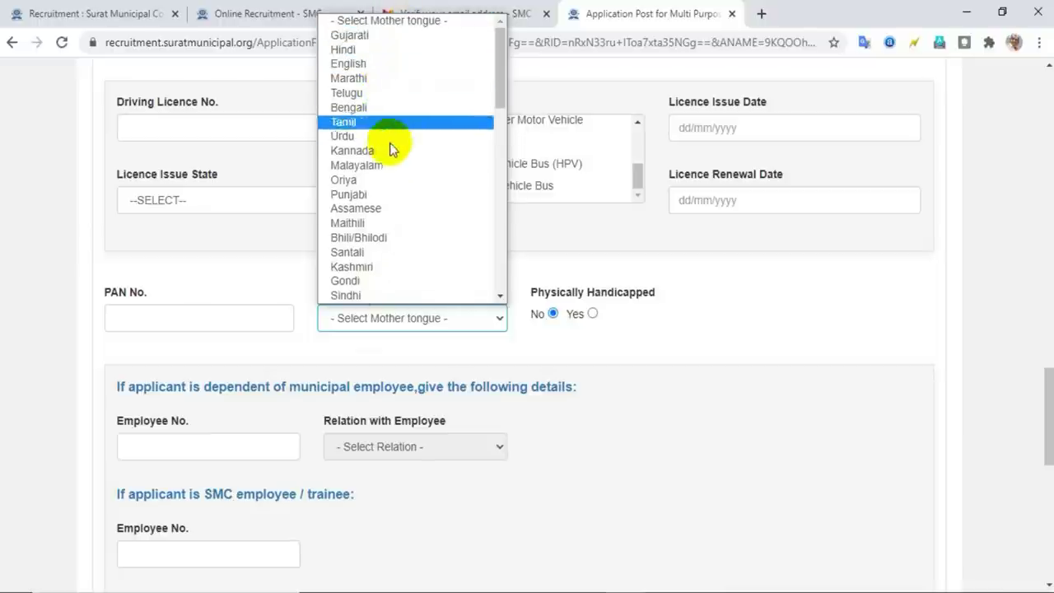
click(370, 35)
click(730, 301)
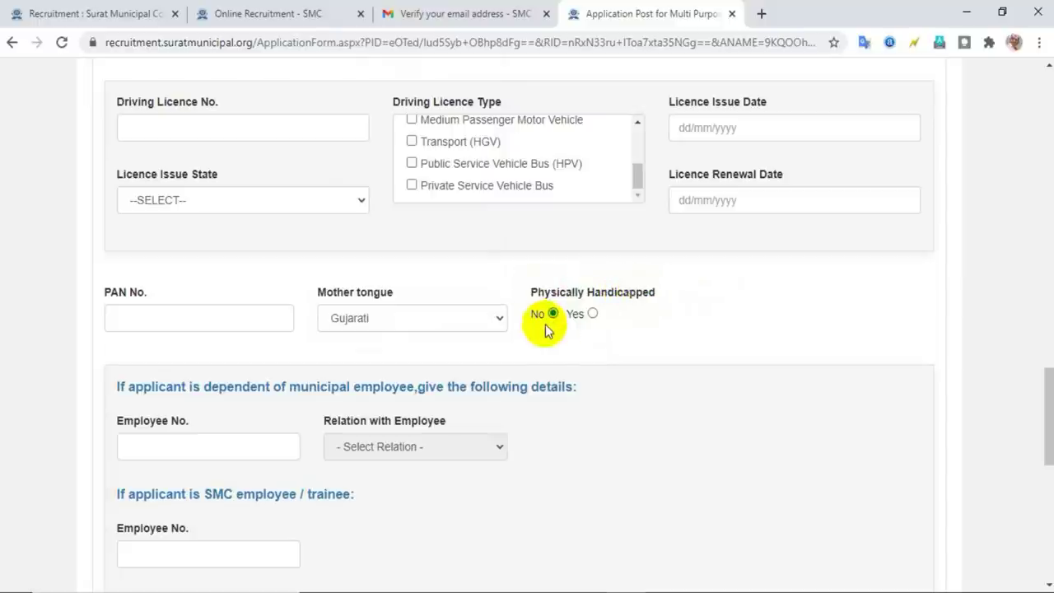
Leave Physically Handicapped set to No after briefly selecting Yes
click(594, 317)
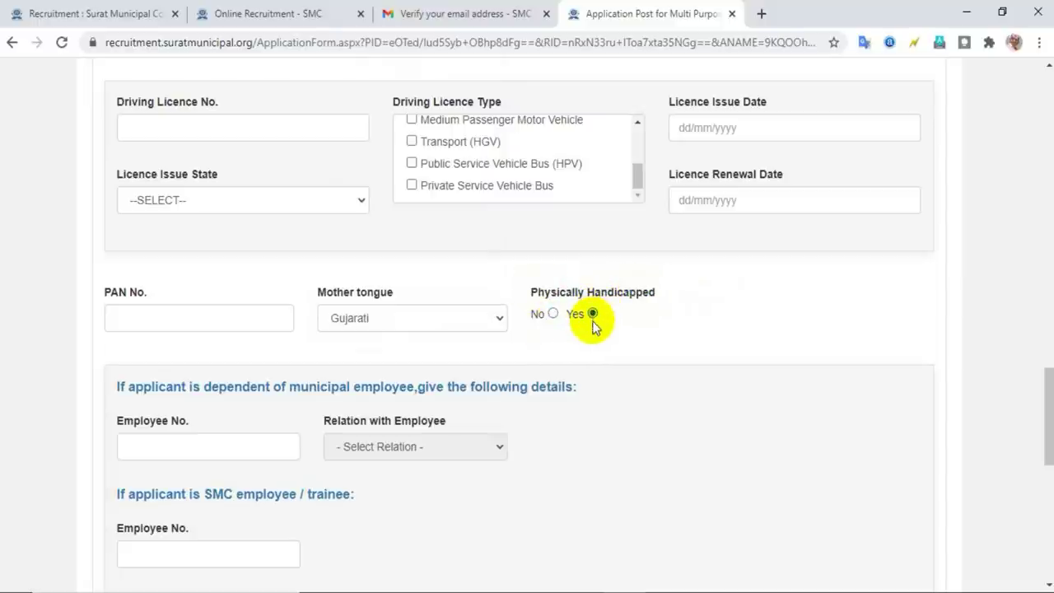
scroll(591, 323, down, 1)
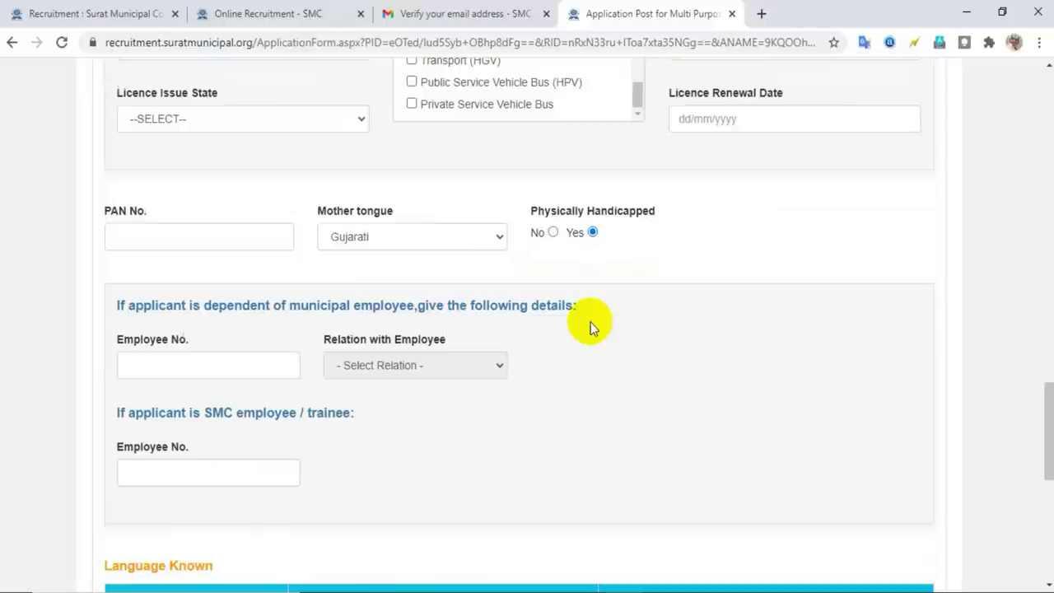
click(554, 234)
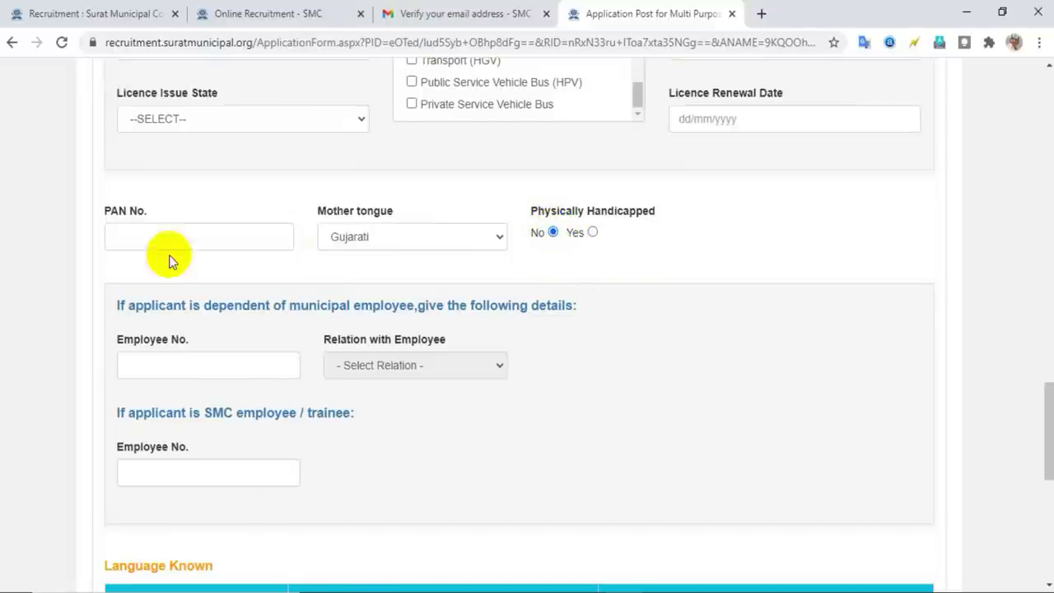
scroll(169, 273, down, 1)
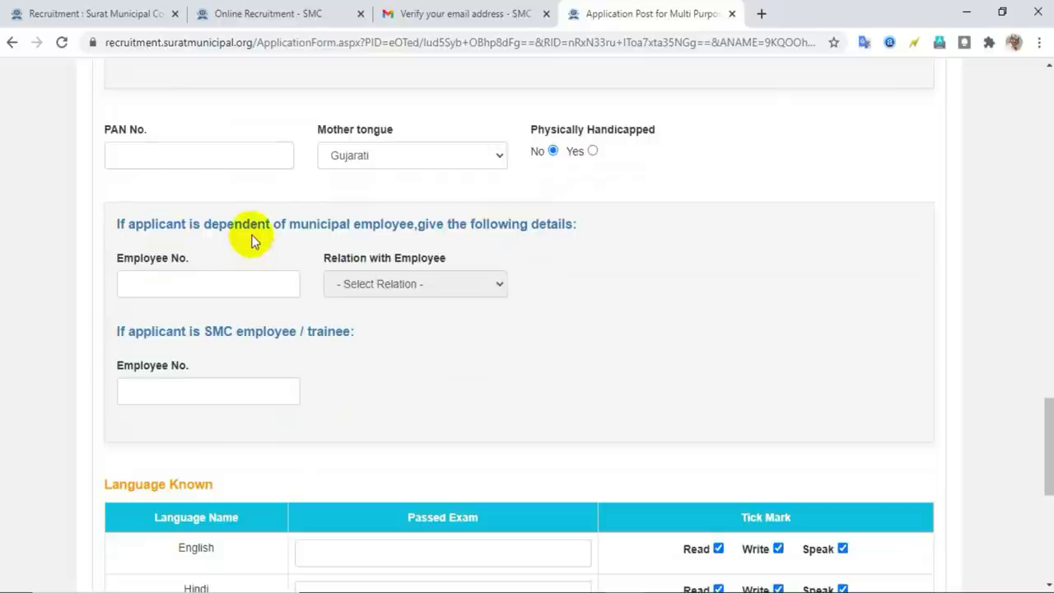
click(213, 285)
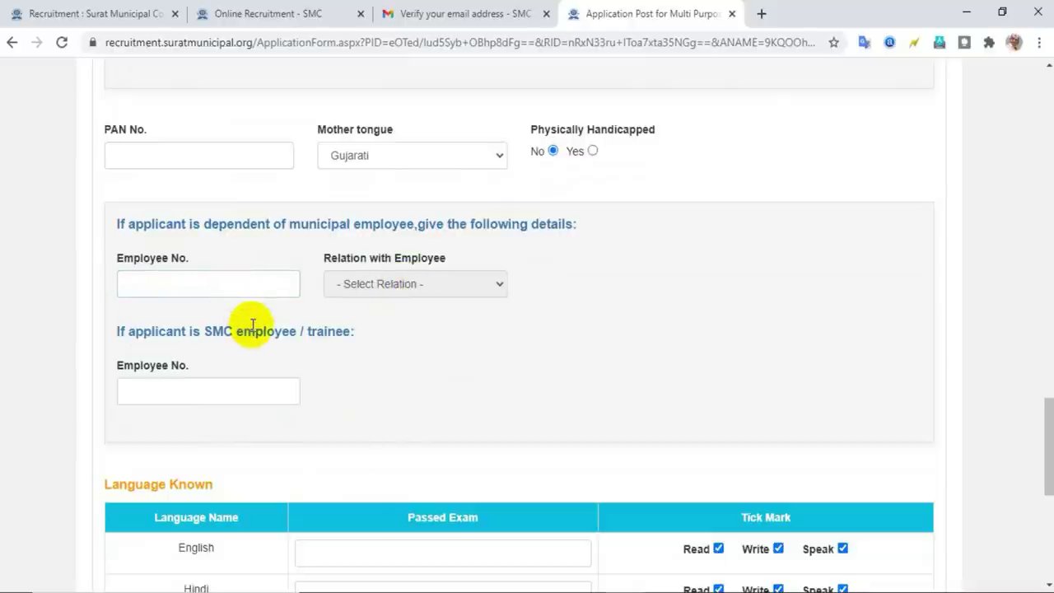
scroll(251, 331, down, 1)
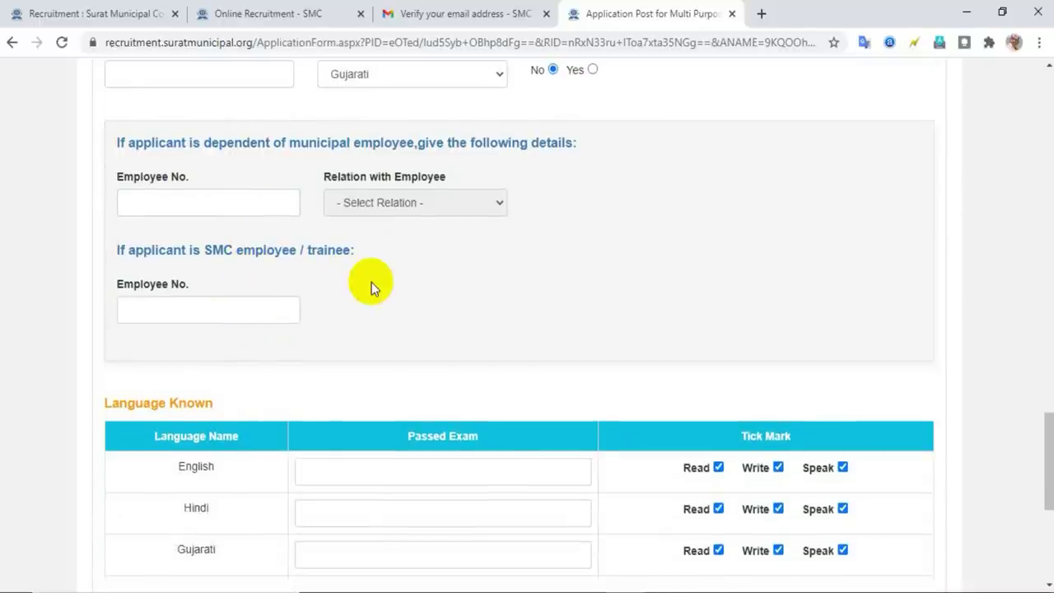
Save the personal details as a draft
scroll(371, 287, down, 1)
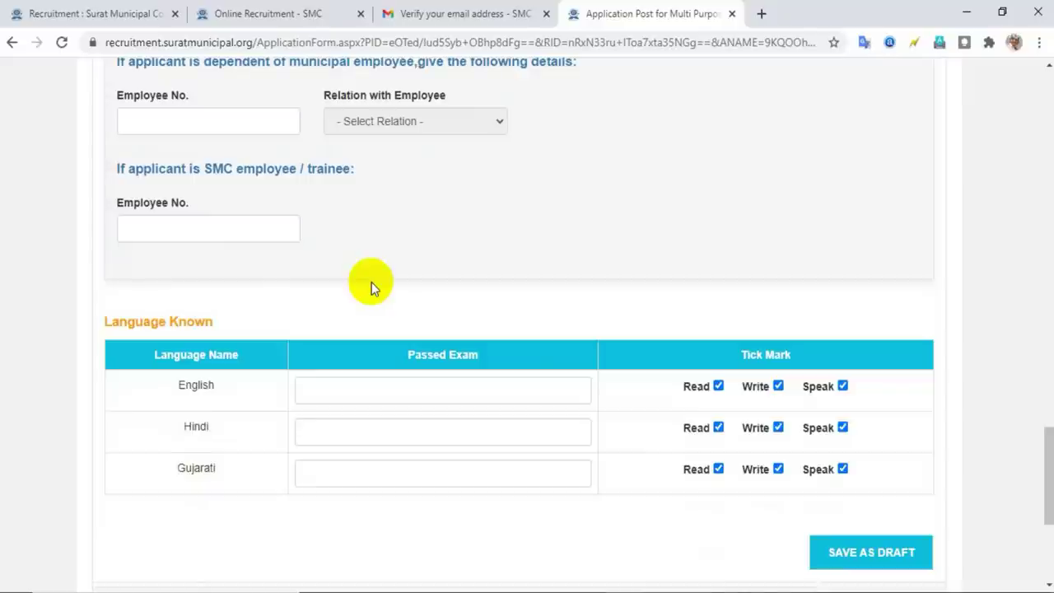
scroll(370, 287, down, 2)
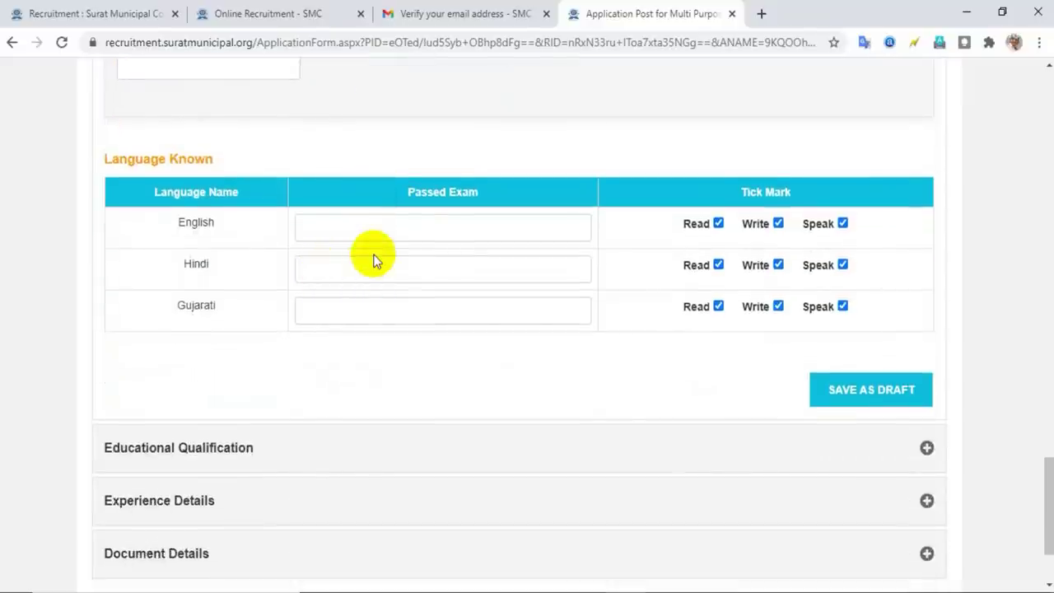
click(856, 388)
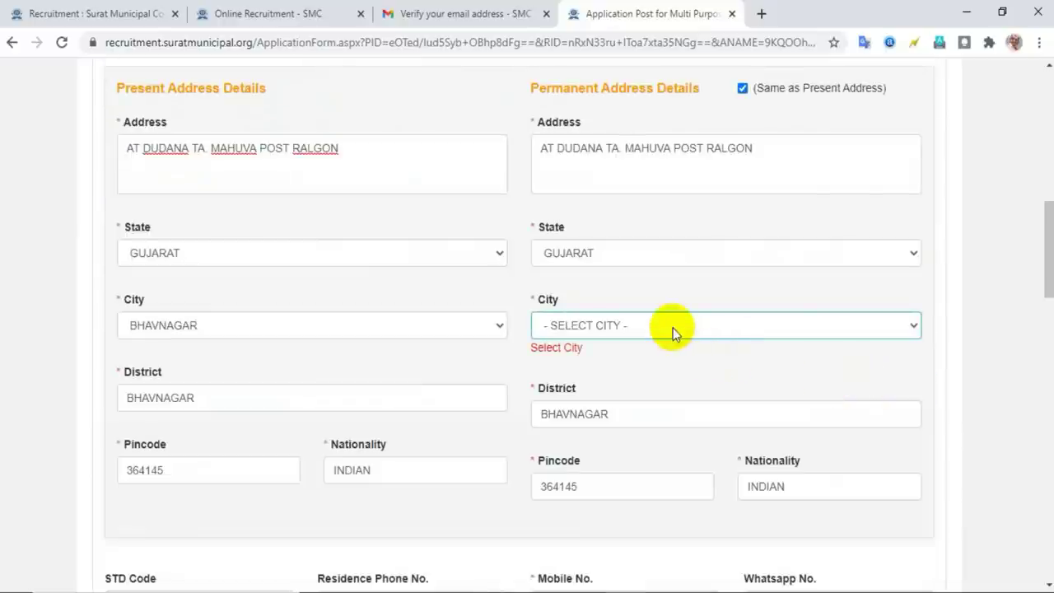
Set the permanent address city to BHAVNAGAR and save the draft again
click(673, 328)
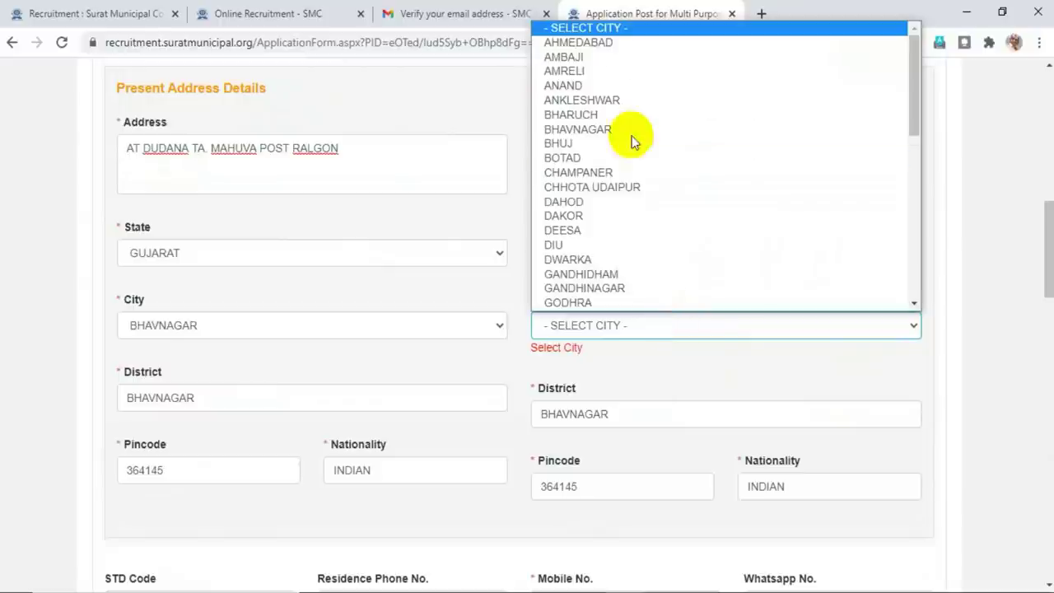
scroll(631, 132, down, 1)
click(622, 102)
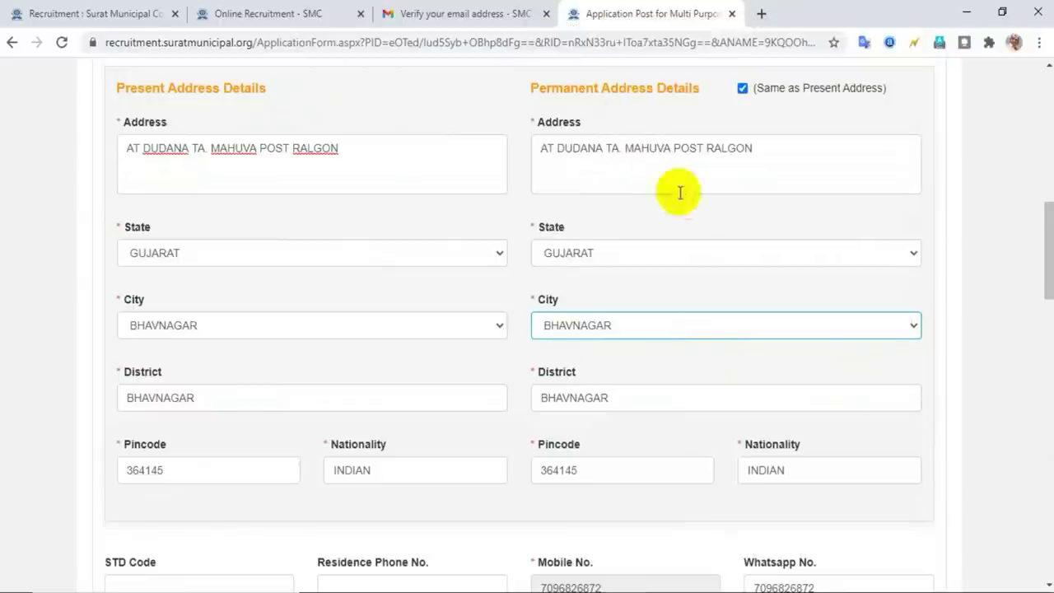
scroll(687, 237, down, 7)
scroll(690, 239, down, 2)
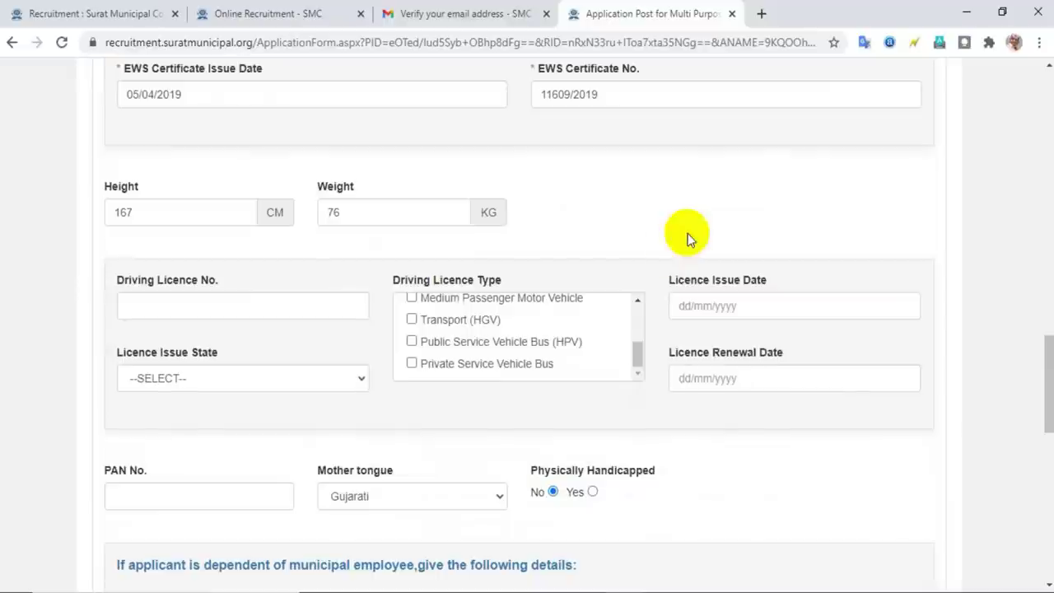
scroll(587, 280, down, 4)
scroll(587, 280, down, 4)
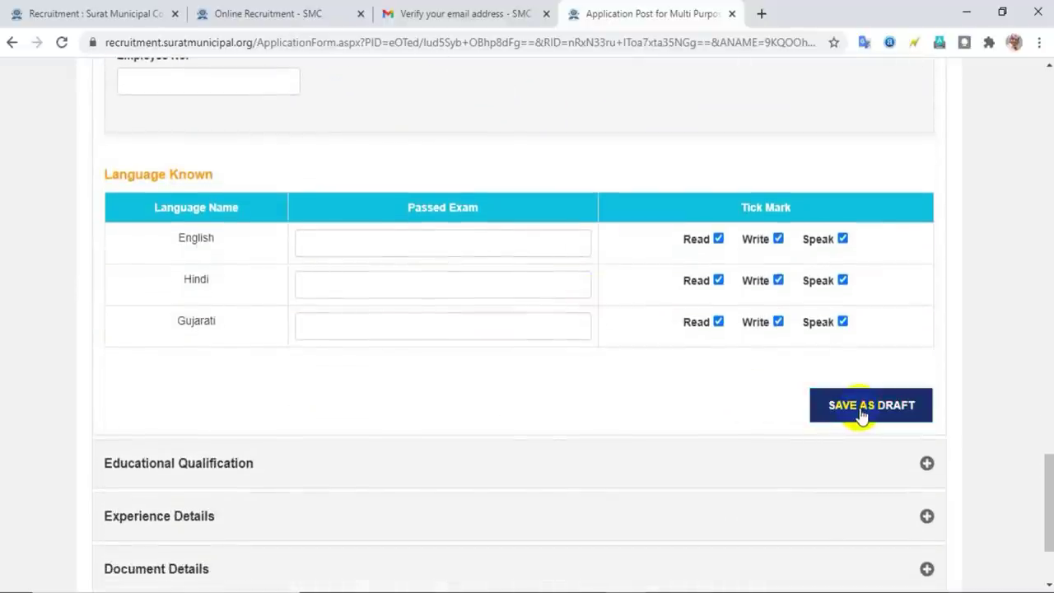
click(859, 415)
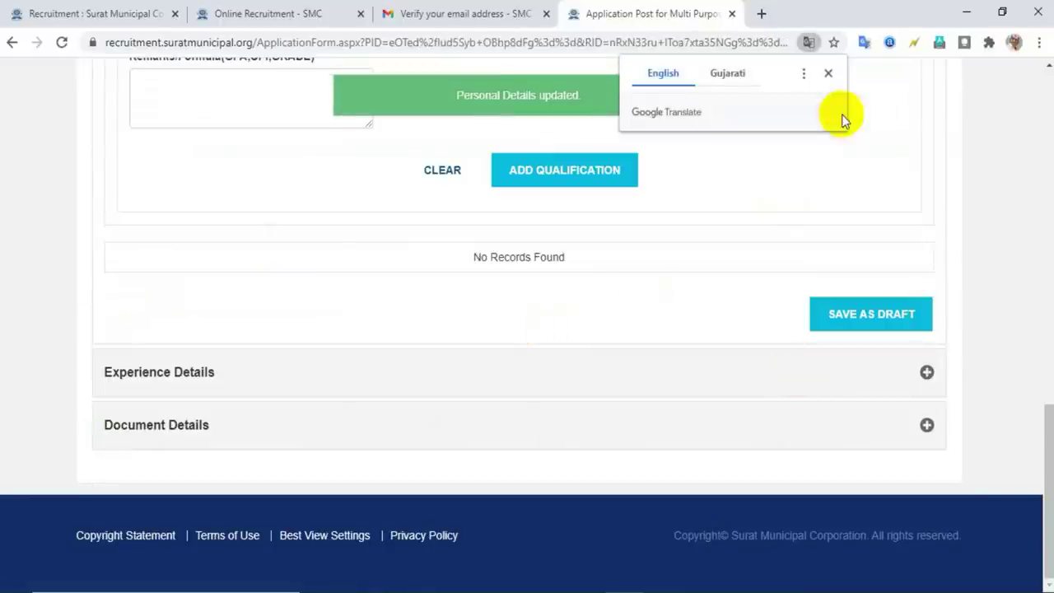
Dismiss the Translate popup and switch to the instruction PDF in Foxit
click(828, 75)
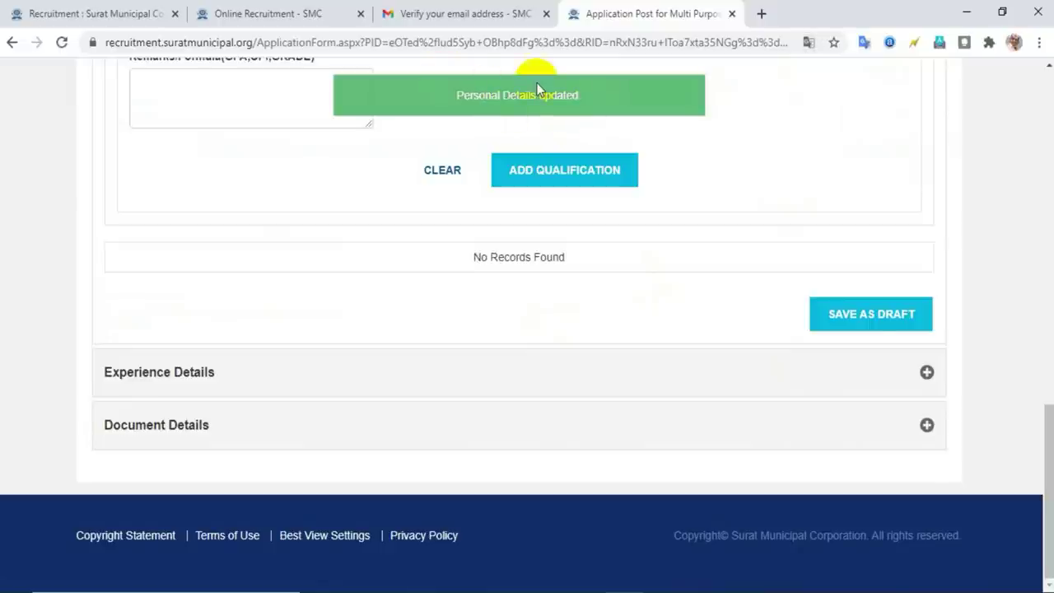
key(alt+Tab)
scroll(550, 266, down, 5)
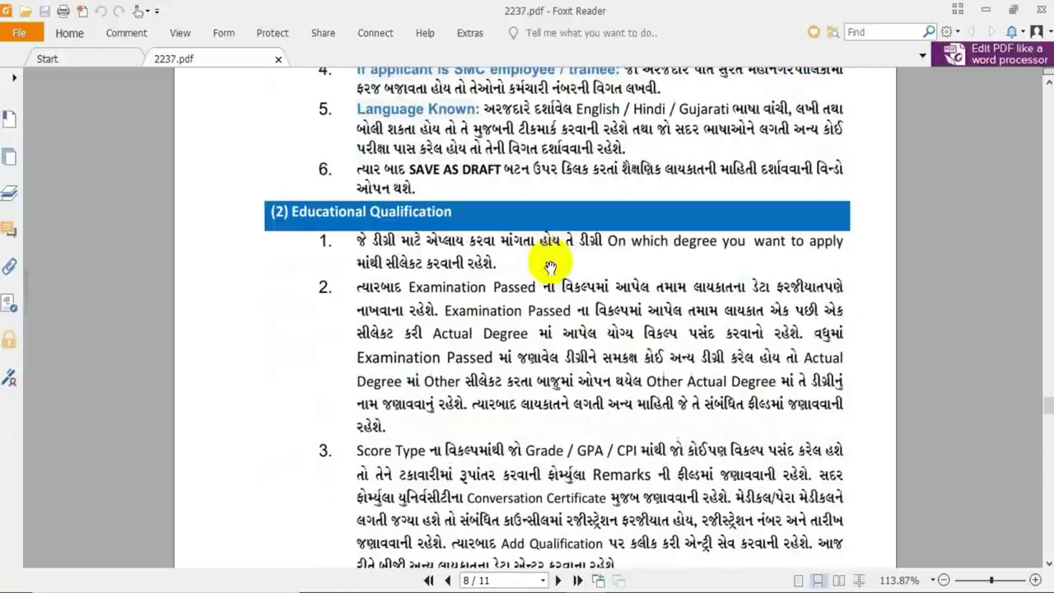
Read Educational Qualification points 1 to 4 in 2237.pdf, then return to Chrome
scroll(394, 237, down, 2)
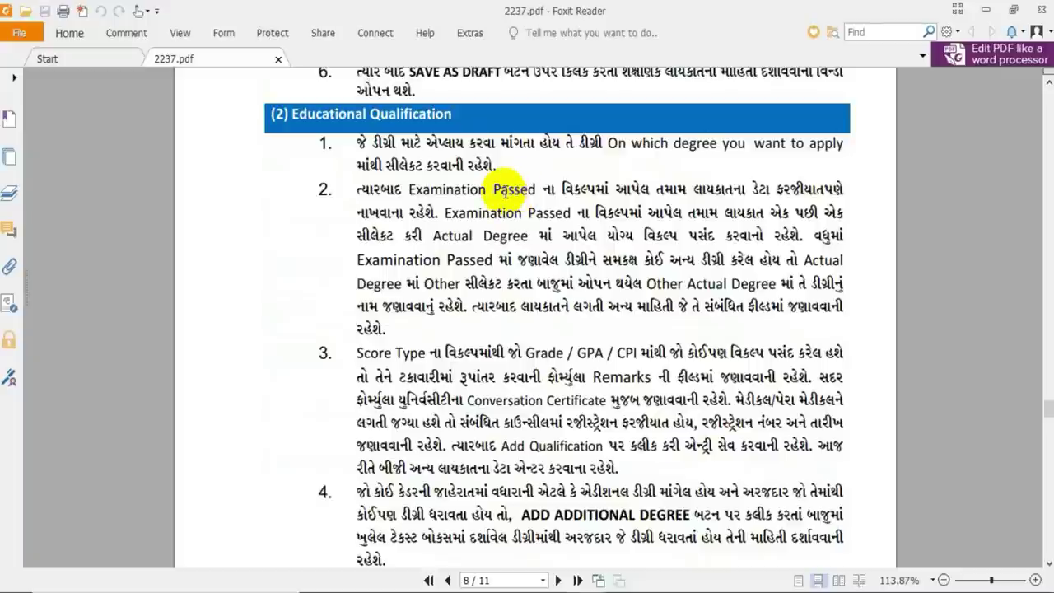
scroll(503, 191, down, 6)
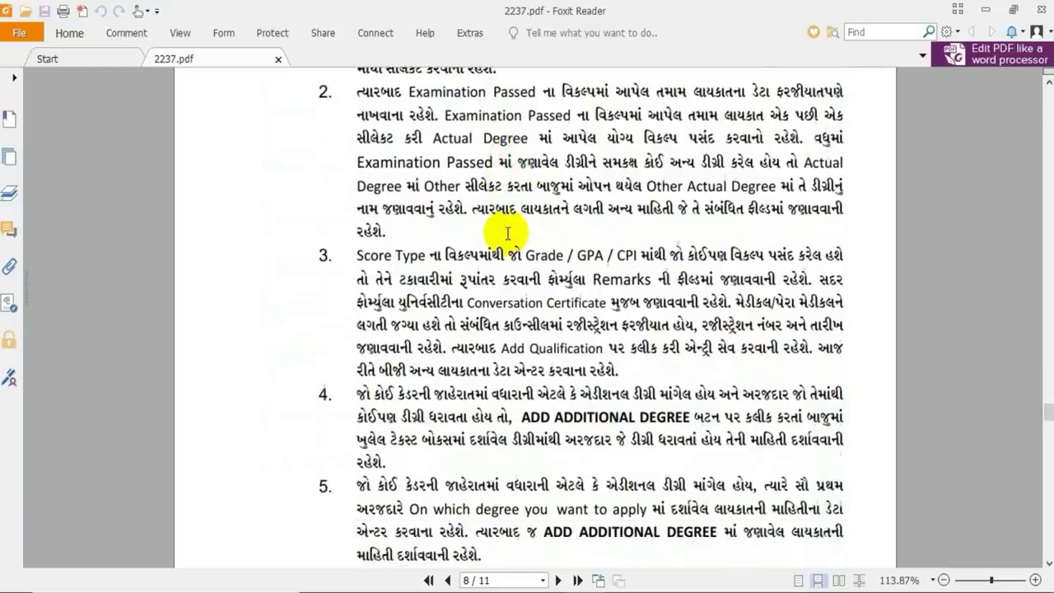
scroll(500, 236, up, 5)
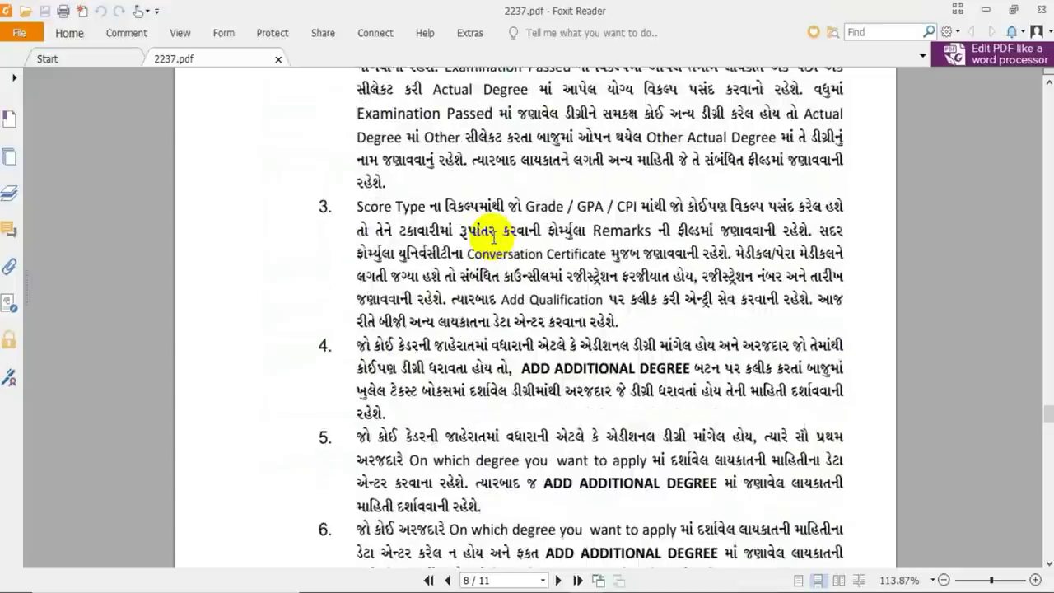
scroll(495, 238, down, 1)
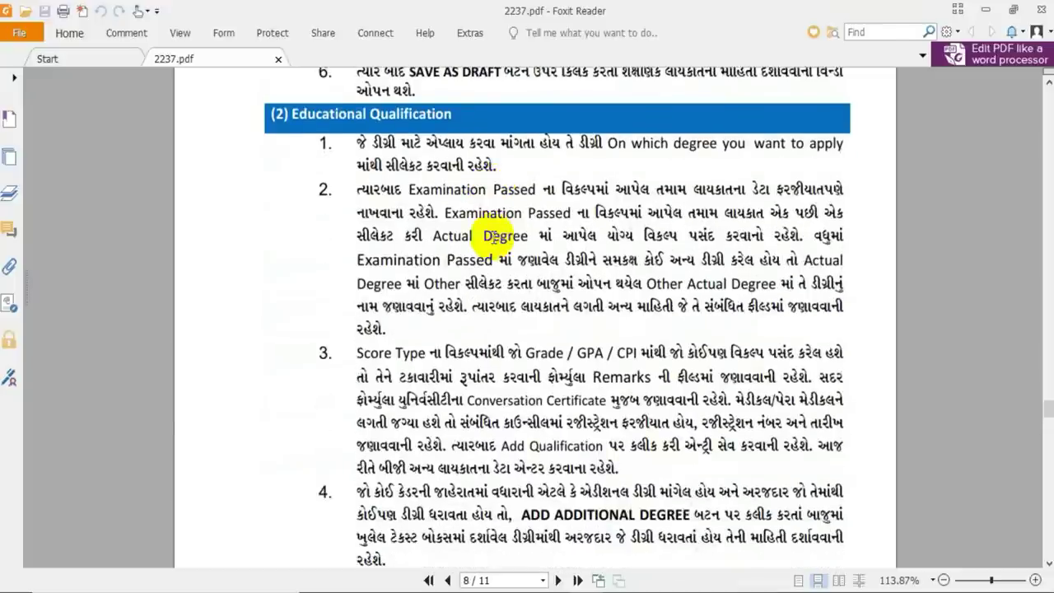
key(alt+Tab)
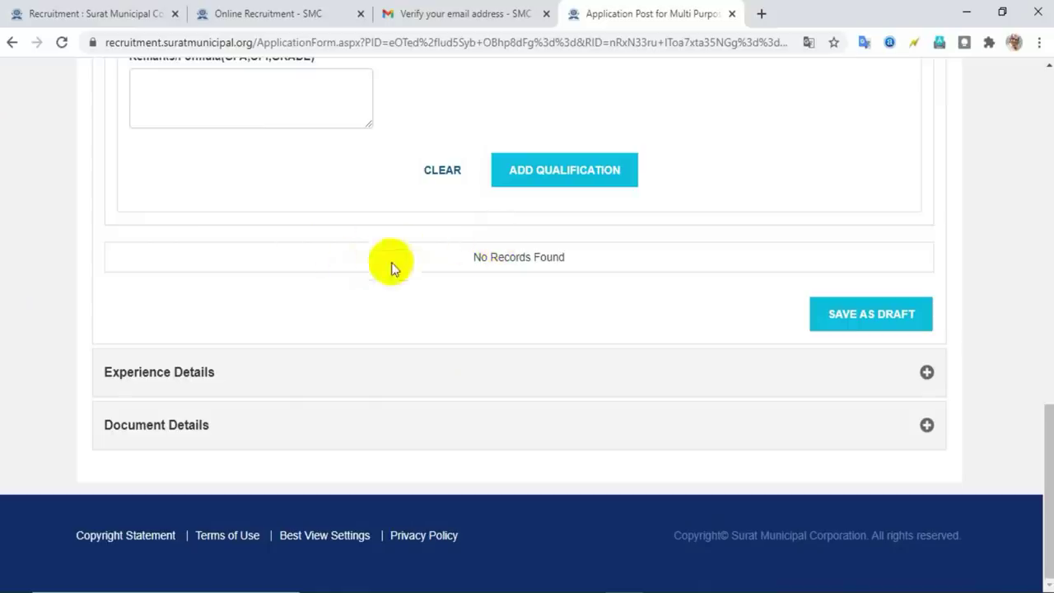
Choose STD-10 & DIPLOMA IN SANITARY INSPECTOR as the degree applied for
scroll(275, 235, up, 1)
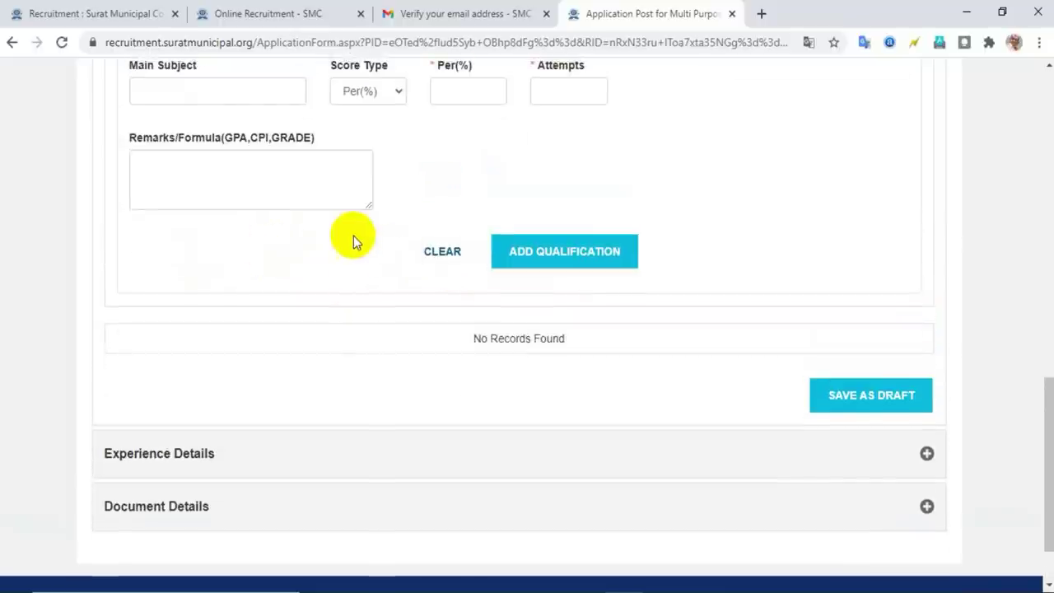
scroll(353, 235, up, 10)
scroll(353, 236, down, 3)
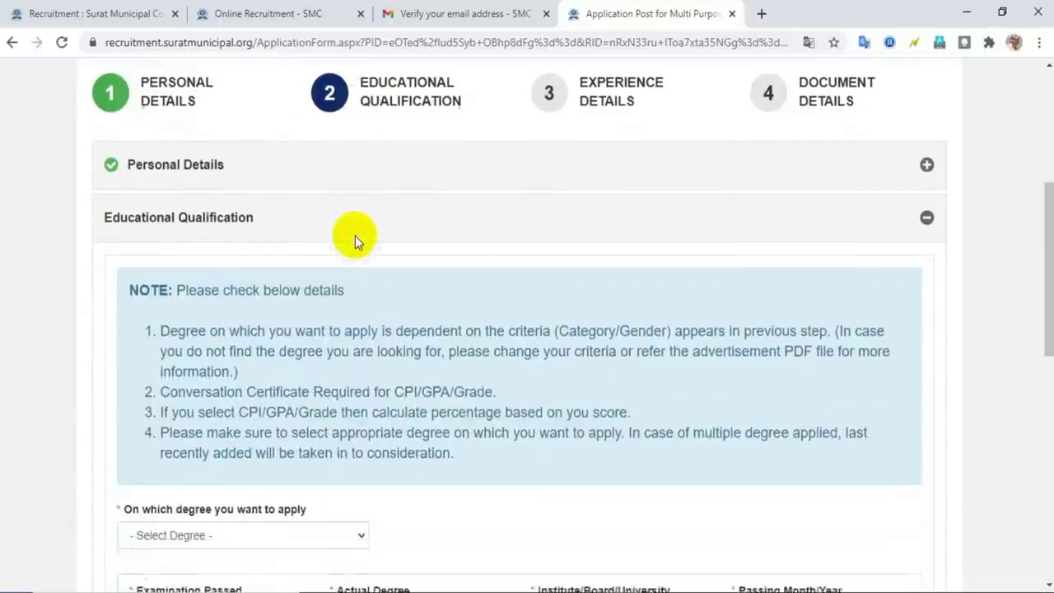
scroll(355, 235, down, 3)
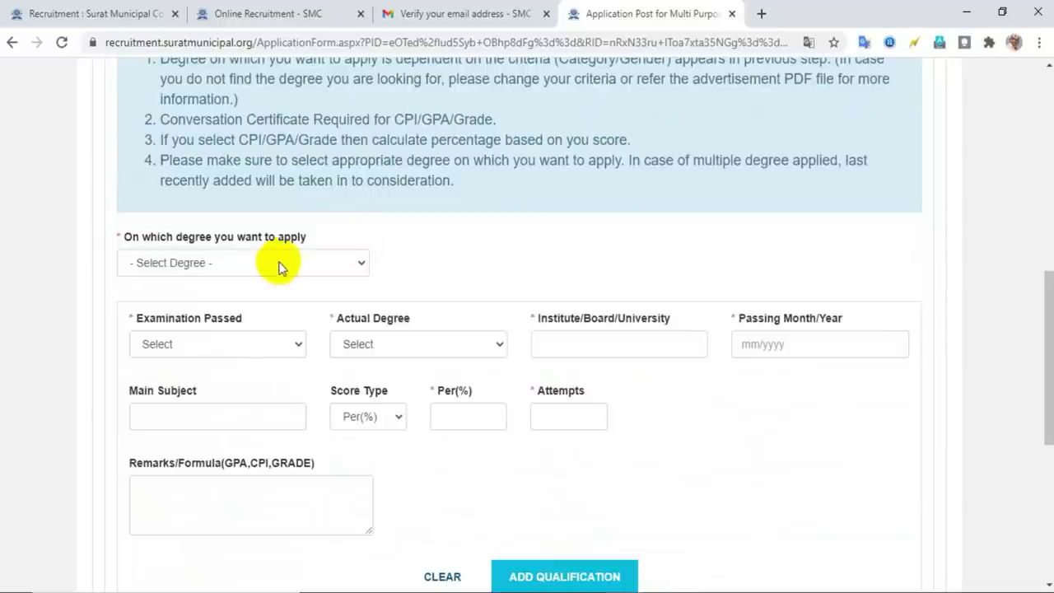
click(281, 264)
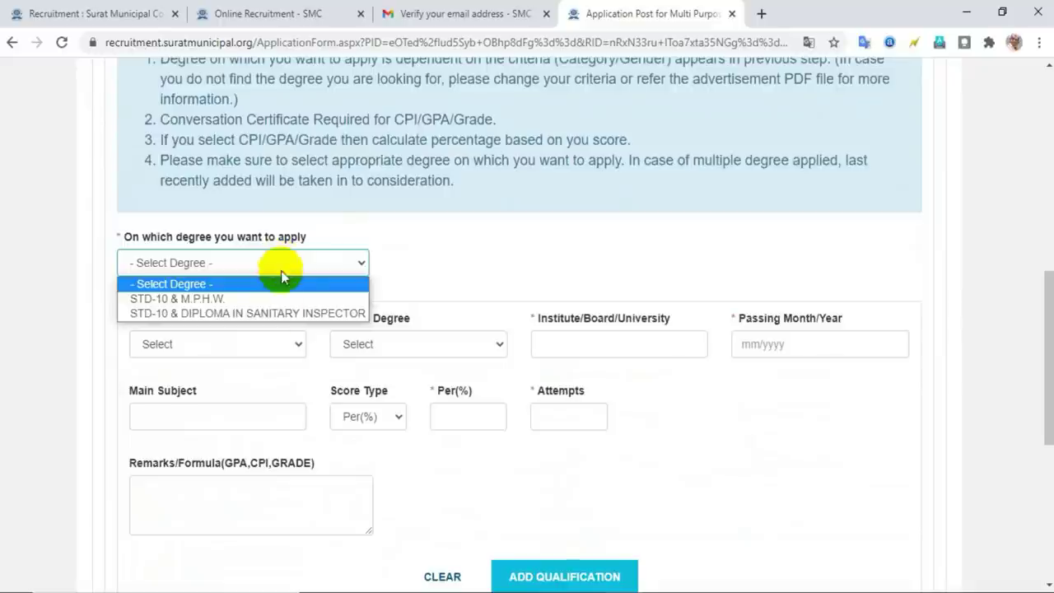
click(280, 310)
Set Standard 10 as examination and degree, board GSEB, passed 03/2013
click(207, 344)
click(206, 379)
click(418, 344)
click(387, 372)
click(584, 344)
text(GSSB)
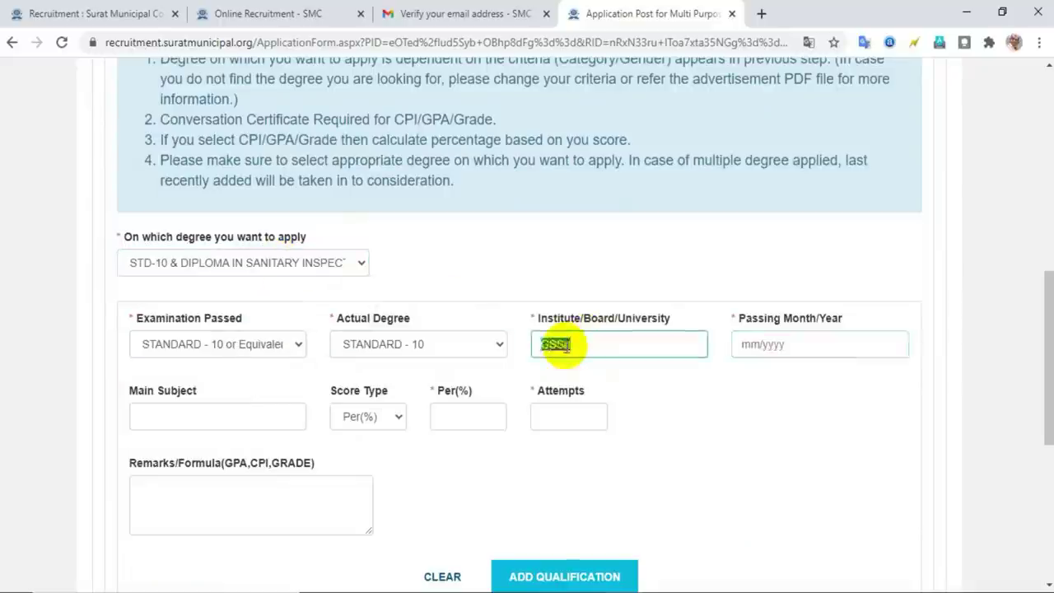
text(GSEB)
key(Tab)
text(03/2013)
scroll(239, 349, down, 1)
click(239, 349)
Enter the Standard 10 score as percentage 69.33 with one attempt
click(368, 343)
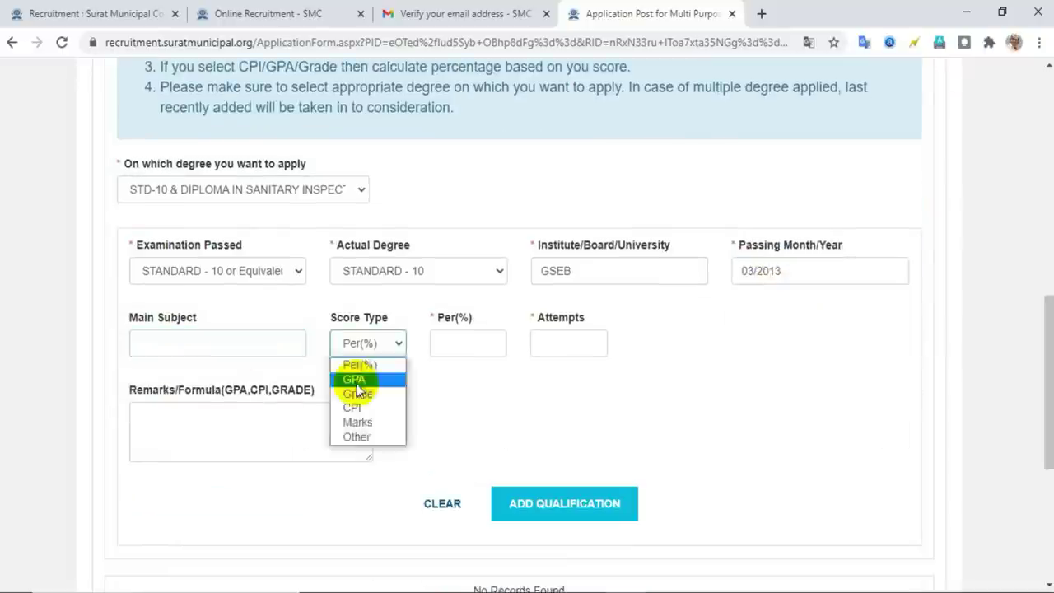
click(275, 302)
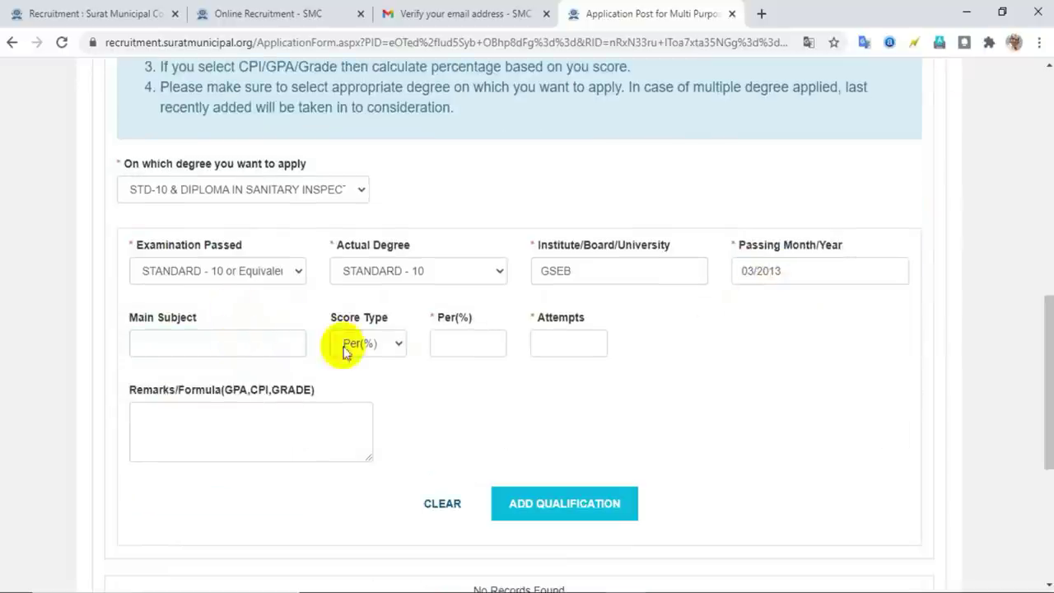
click(384, 343)
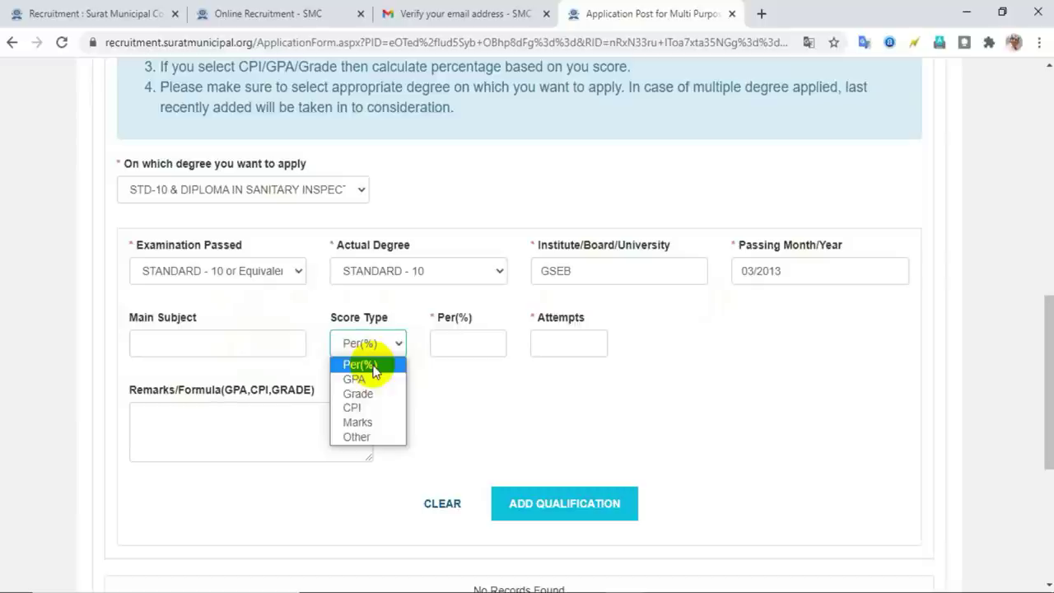
click(372, 365)
click(448, 343)
text(65.33)
key(Tab)
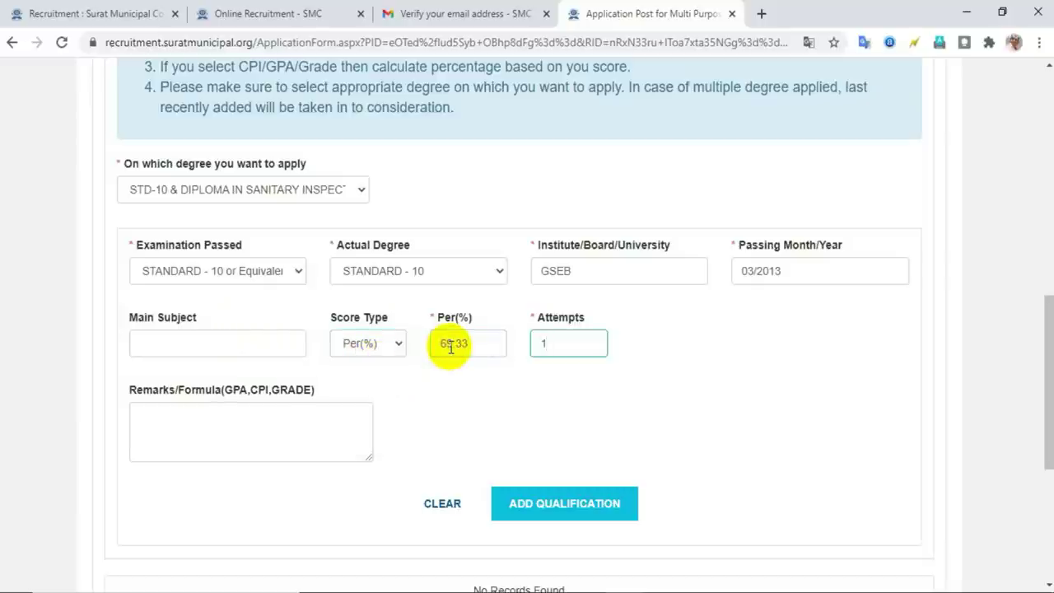
click(464, 379)
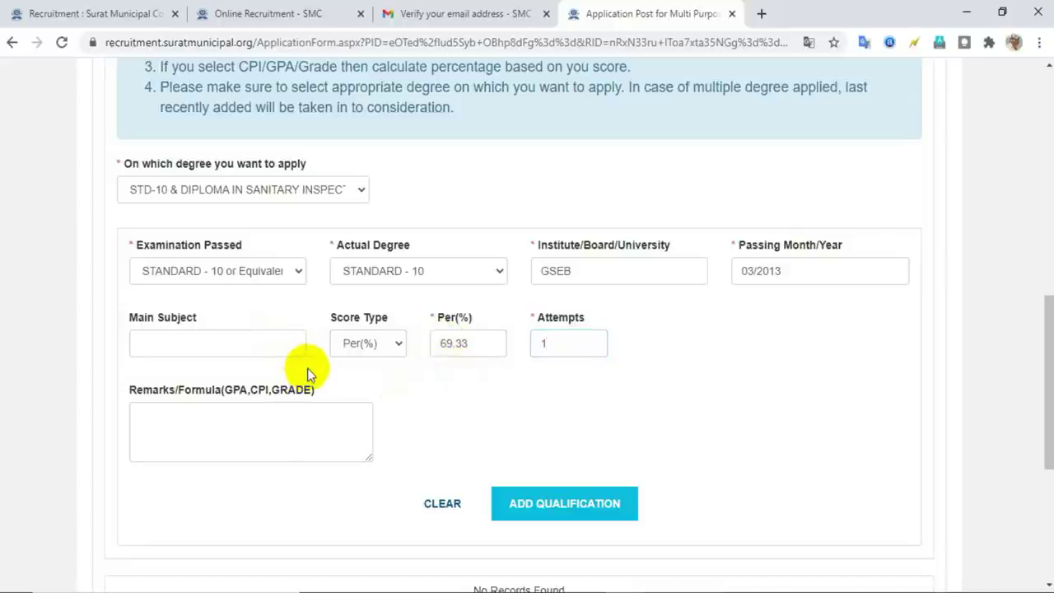
Add the Standard 10 row to the qualifications table
scroll(527, 374, down, 1)
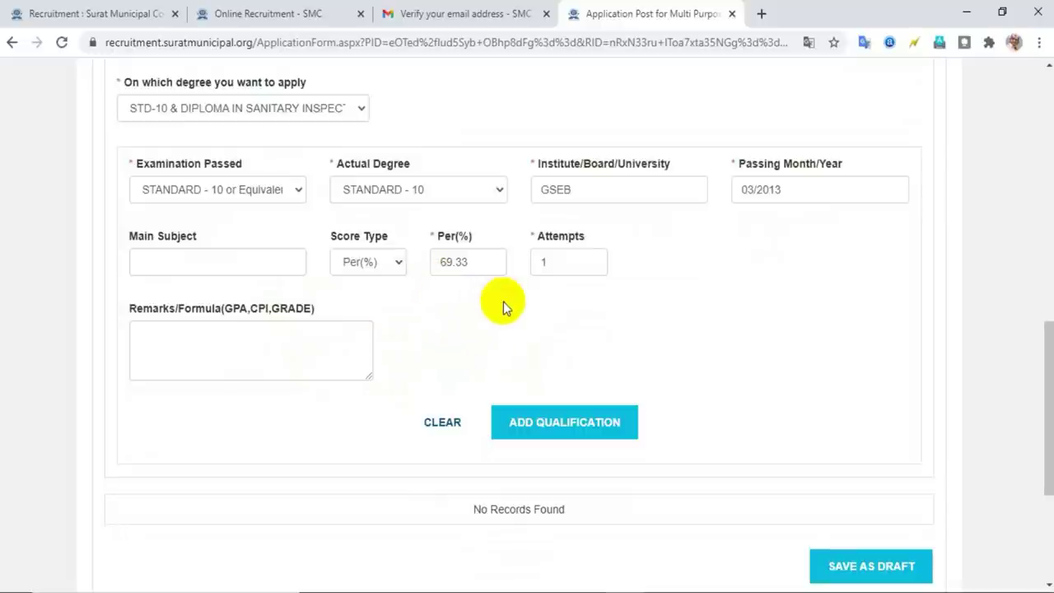
scroll(516, 310, up, 1)
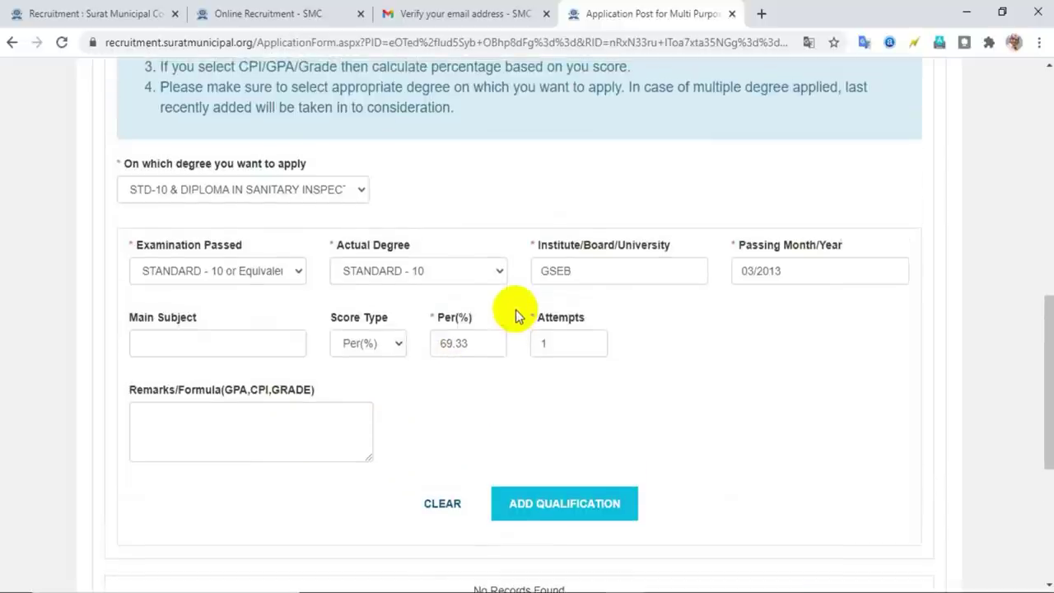
click(568, 506)
scroll(429, 346, down, 2)
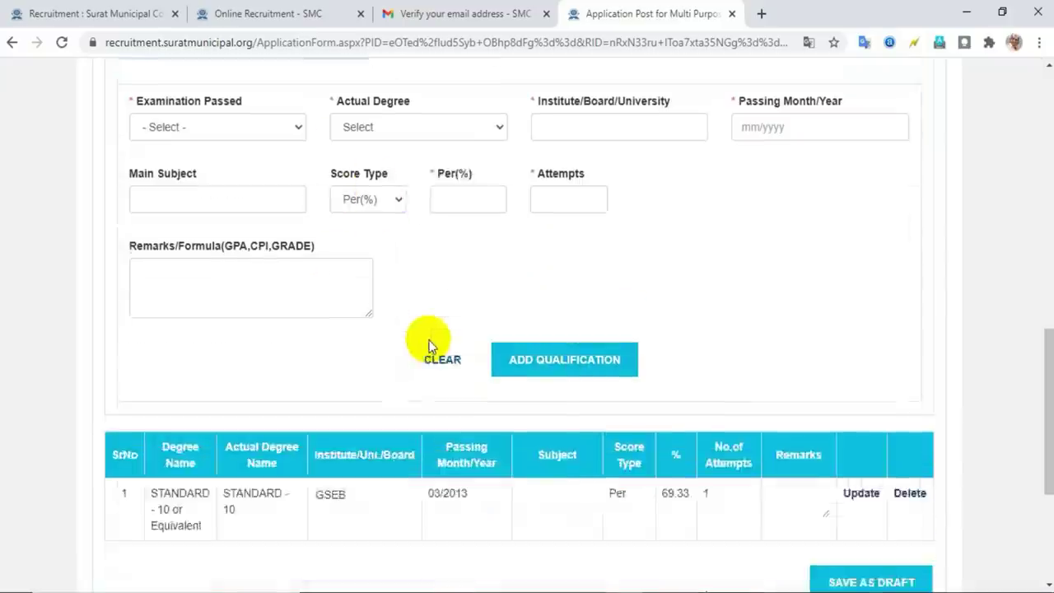
scroll(429, 346, down, 1)
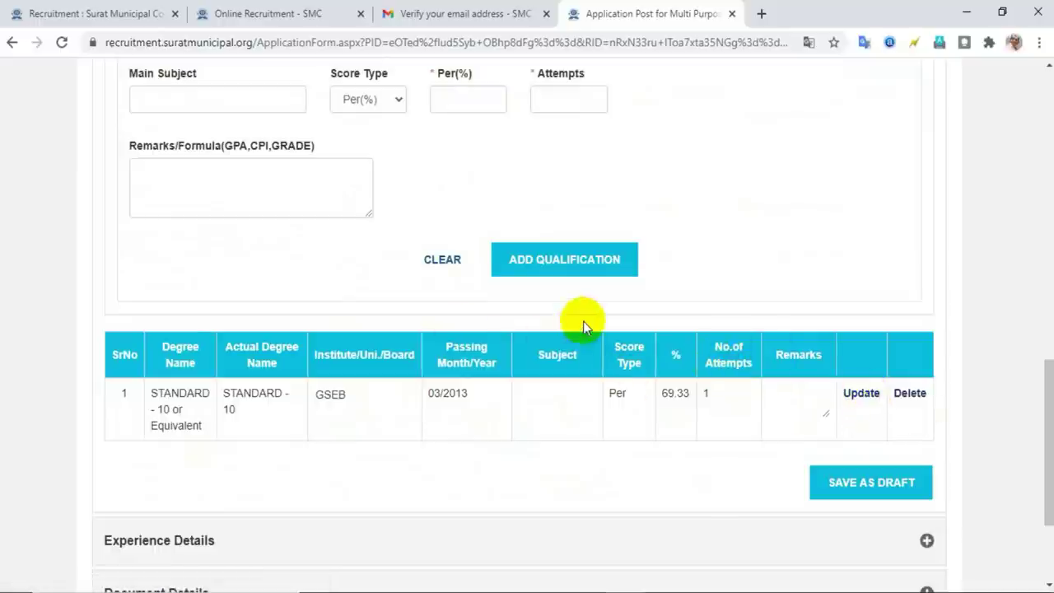
scroll(584, 321, up, 4)
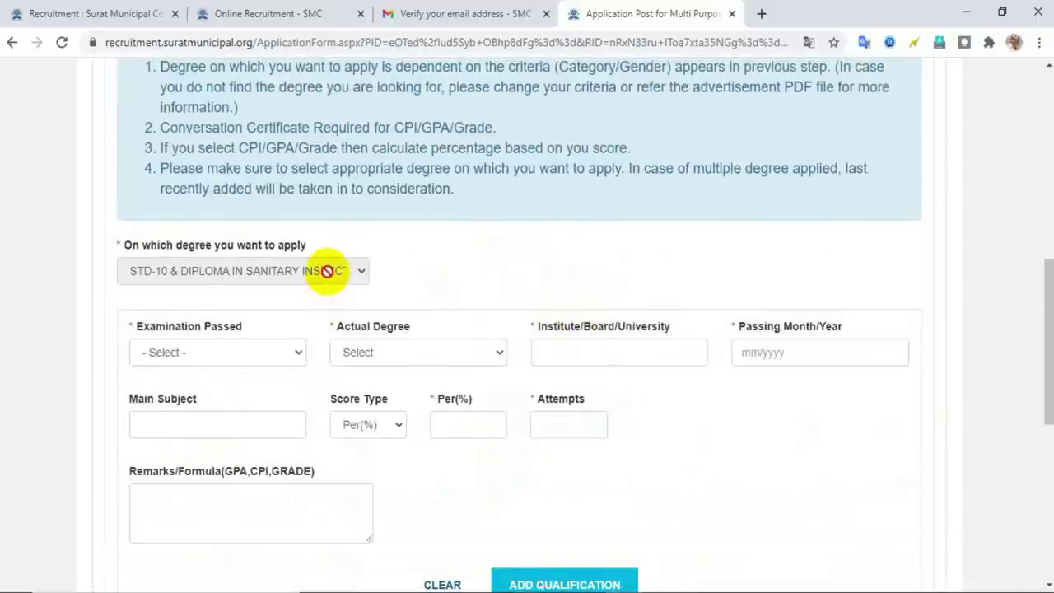
Set DIPLOMA COURSE, DIPLOMA IN SANITARY INSPECTOR, and institute MKBU for the second qualification
click(267, 356)
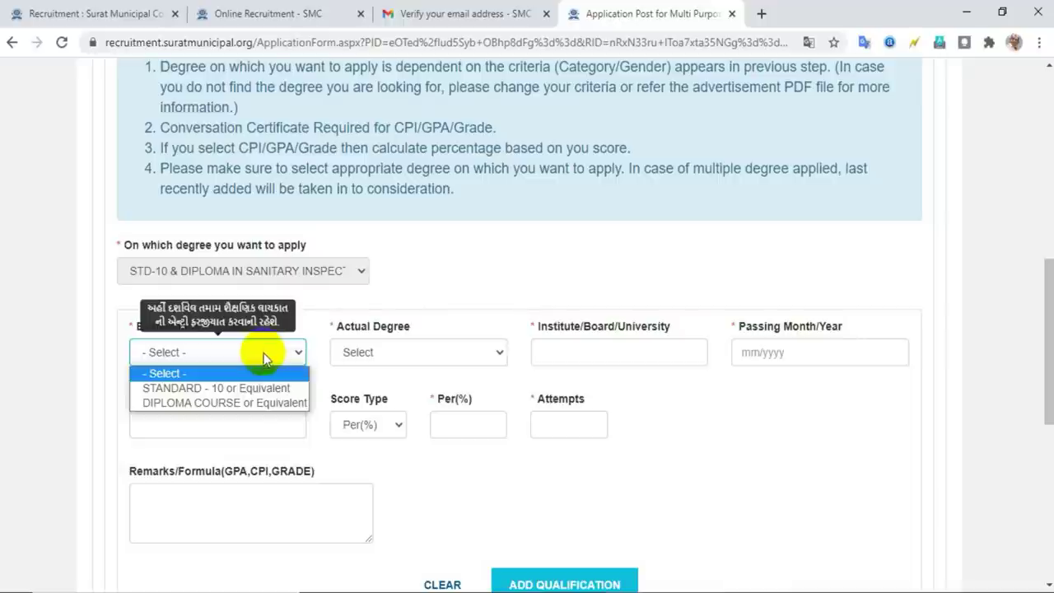
click(228, 404)
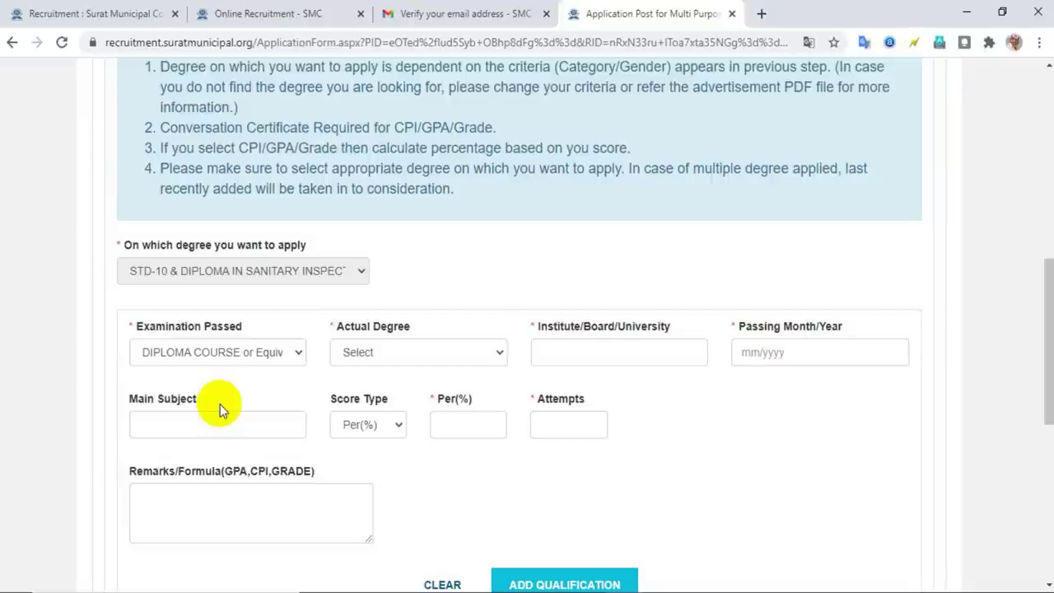
click(379, 354)
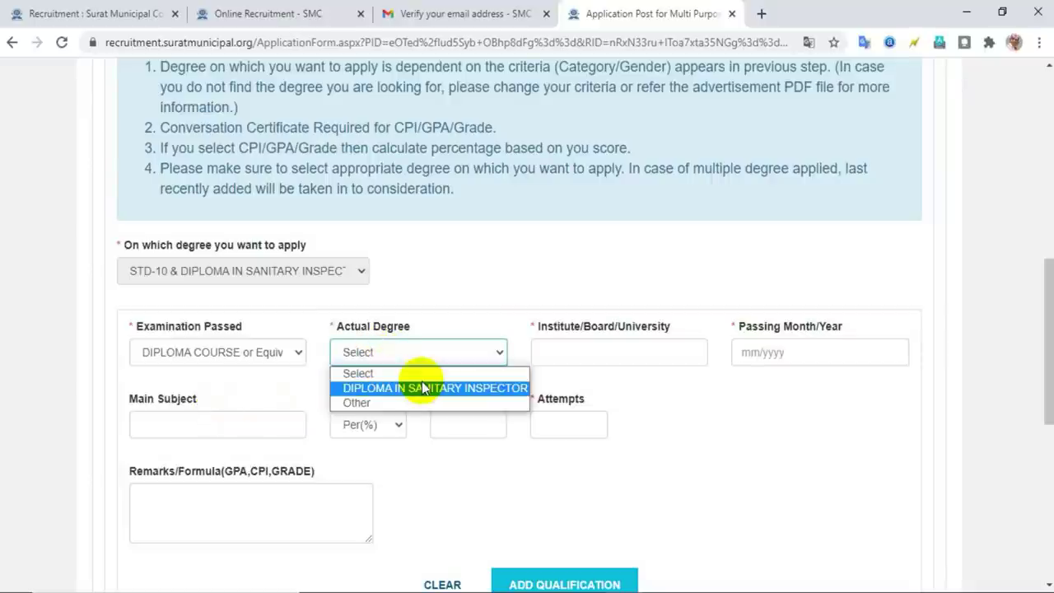
click(432, 387)
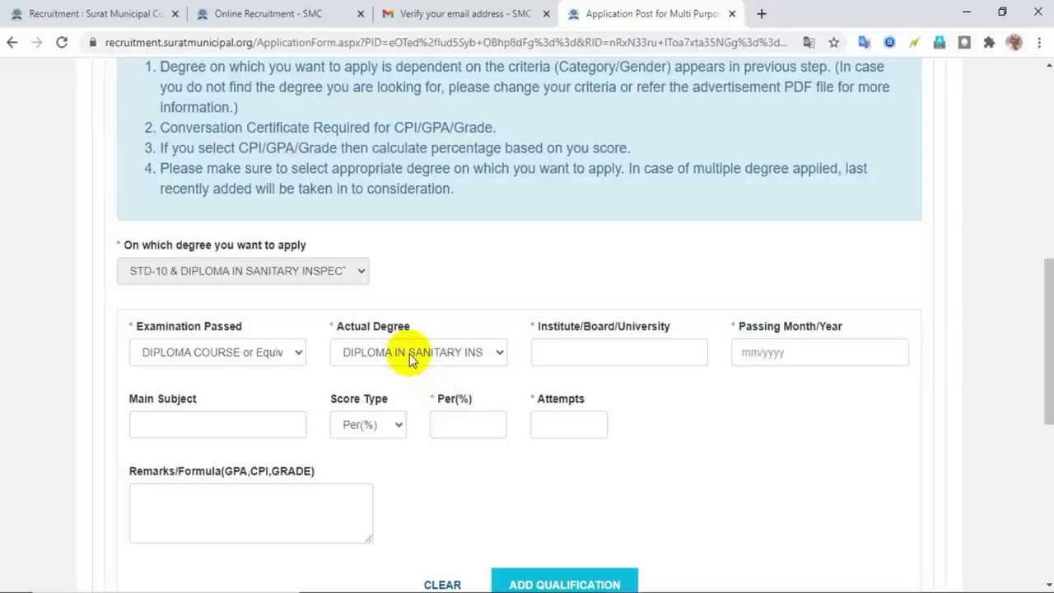
click(554, 346)
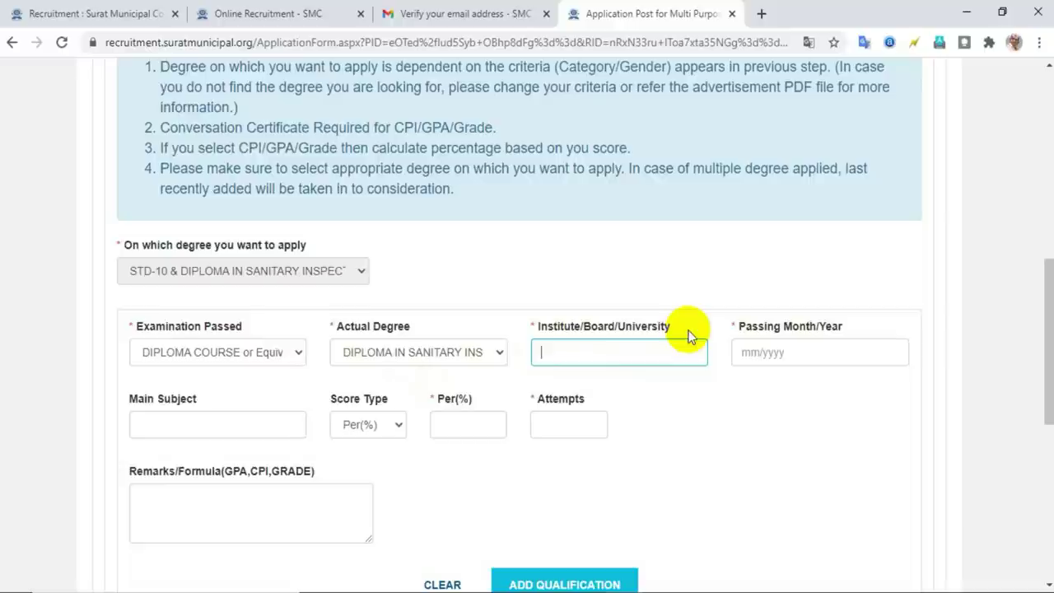
text(MKBU)
Set the diploma's passing month and year to 08/2019
click(735, 352)
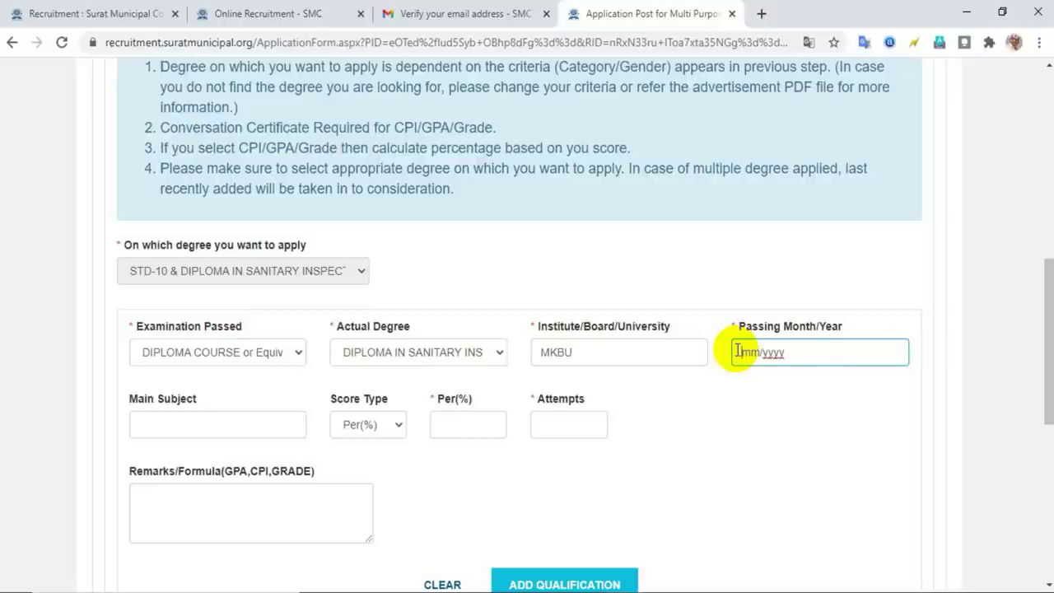
double_click(802, 356)
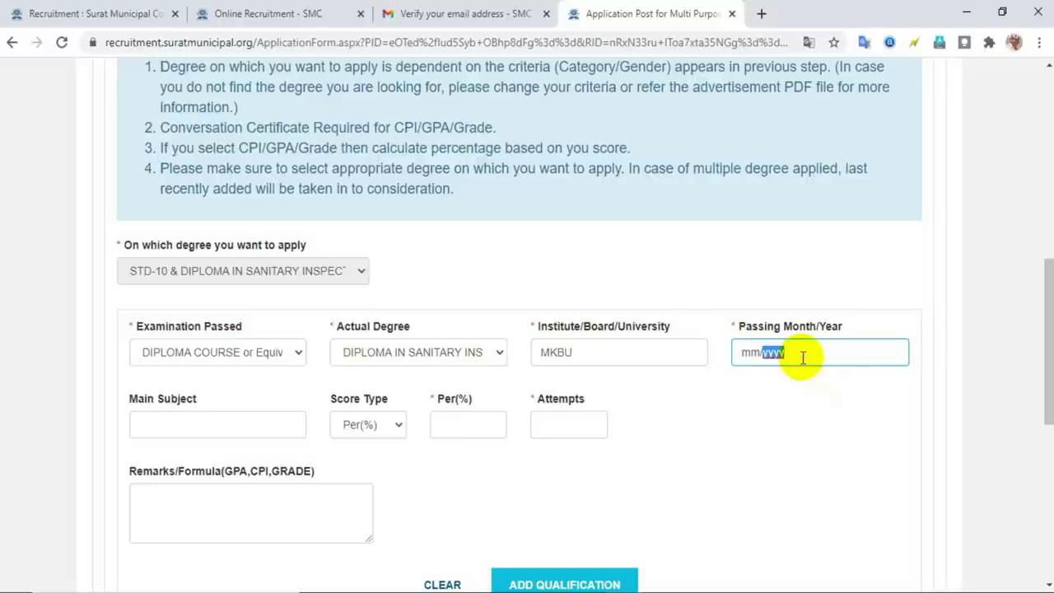
click(802, 357)
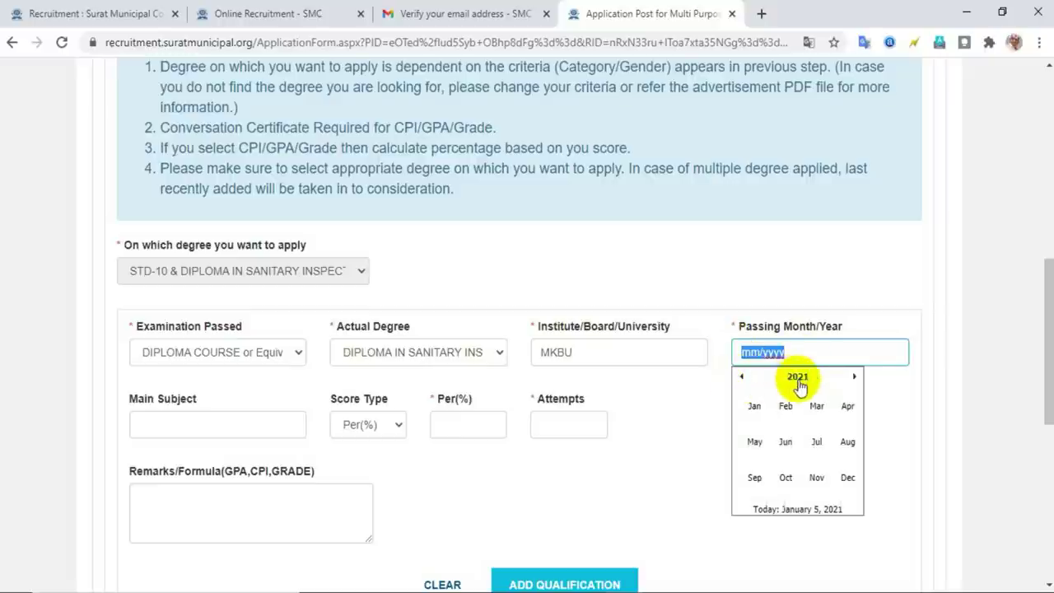
click(804, 380)
click(756, 403)
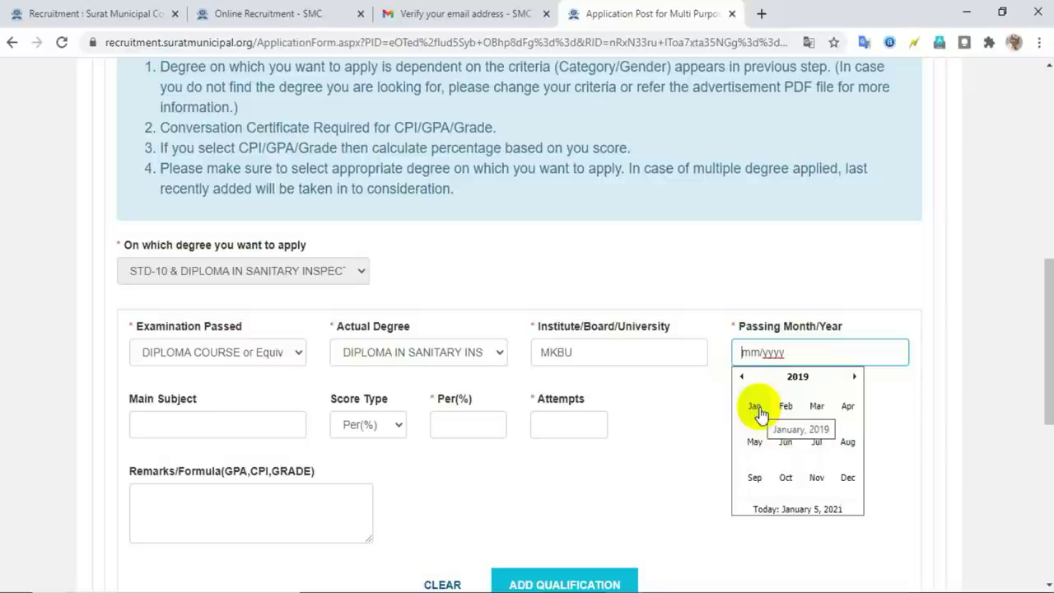
click(848, 444)
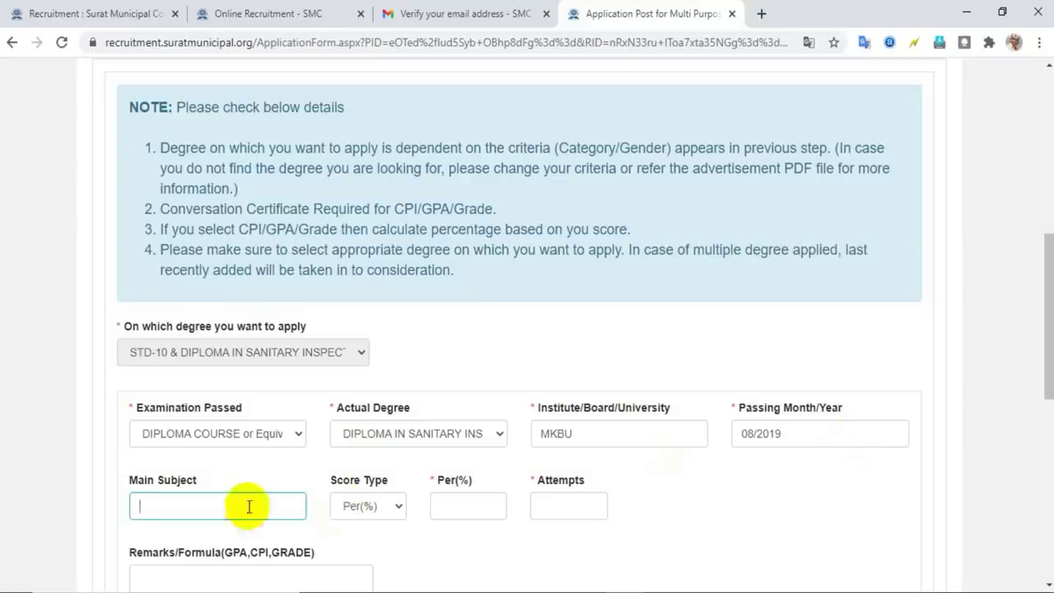
Enter percentage 68.80 with 1 attempt and add the diploma to the table
scroll(617, 454, down, 1)
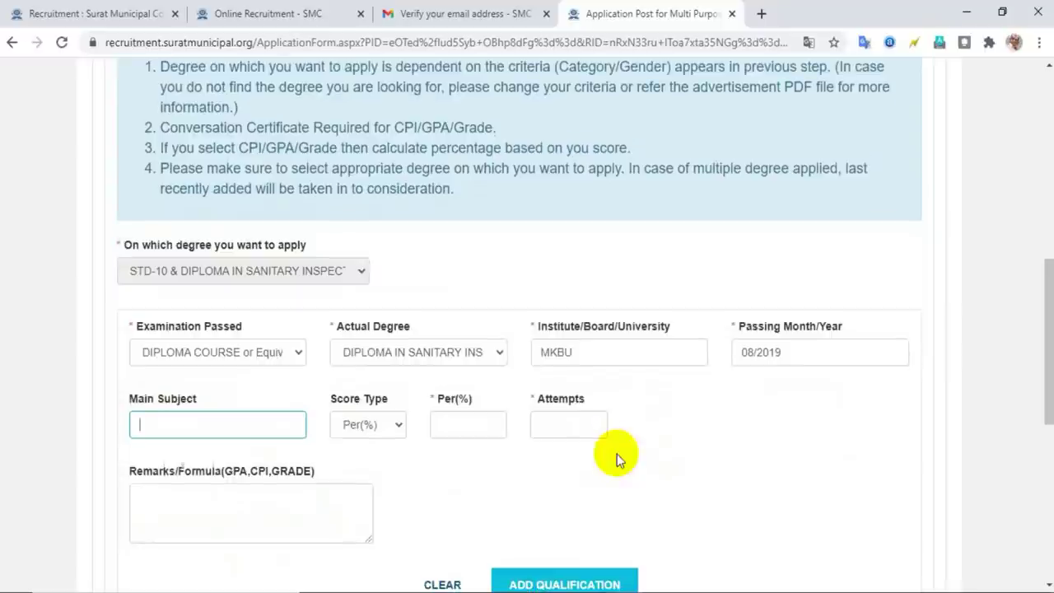
click(393, 426)
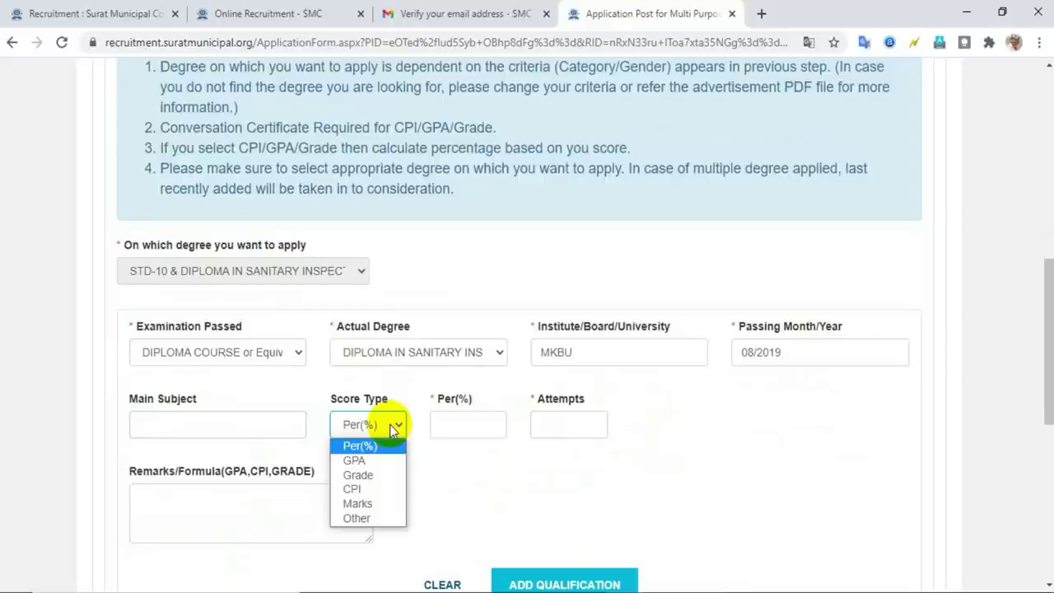
click(368, 474)
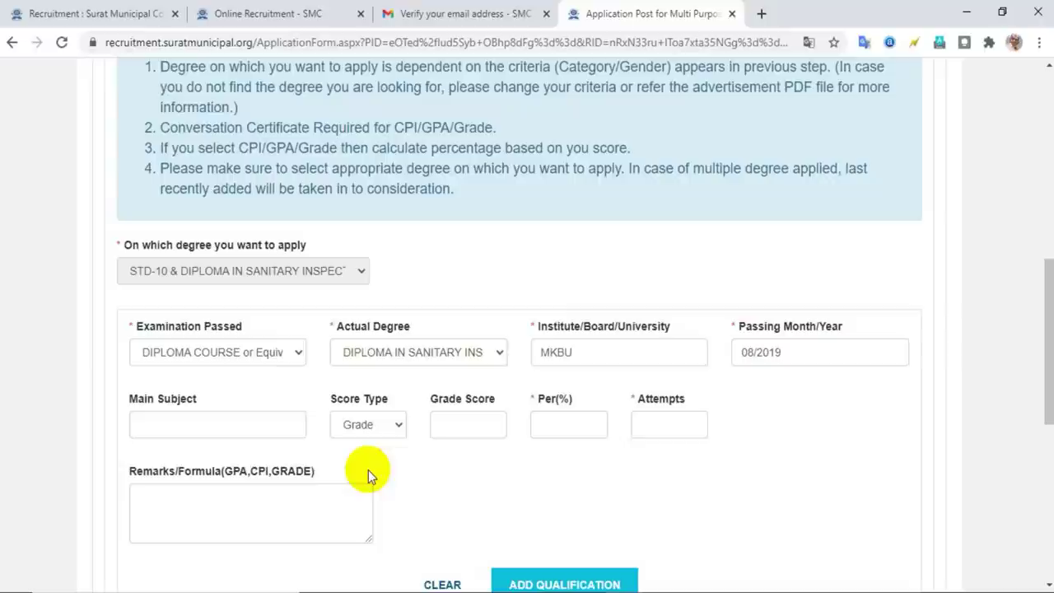
right_click(366, 423)
click(338, 425)
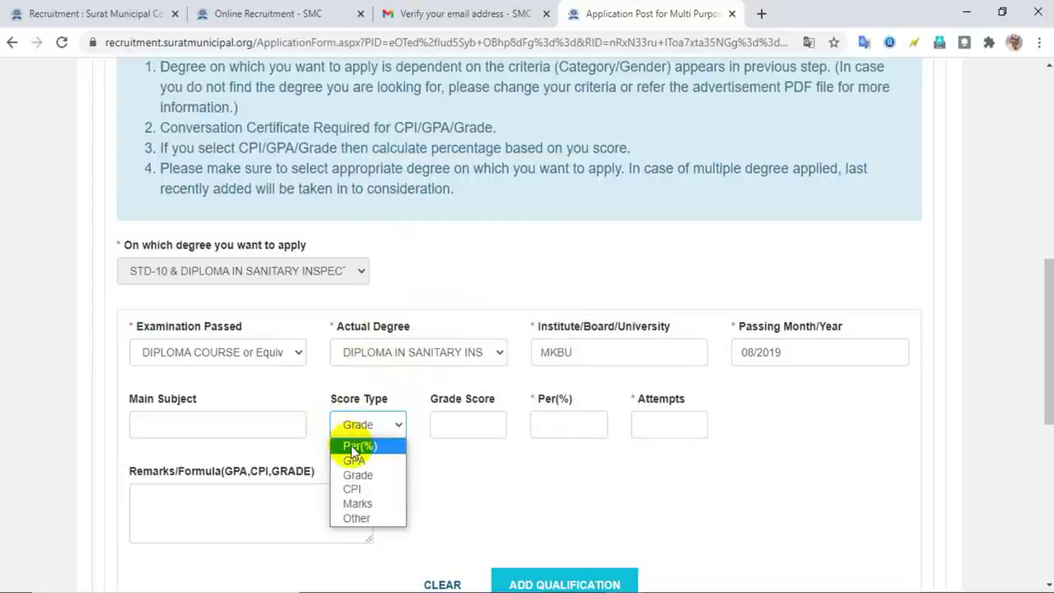
click(356, 446)
click(467, 425)
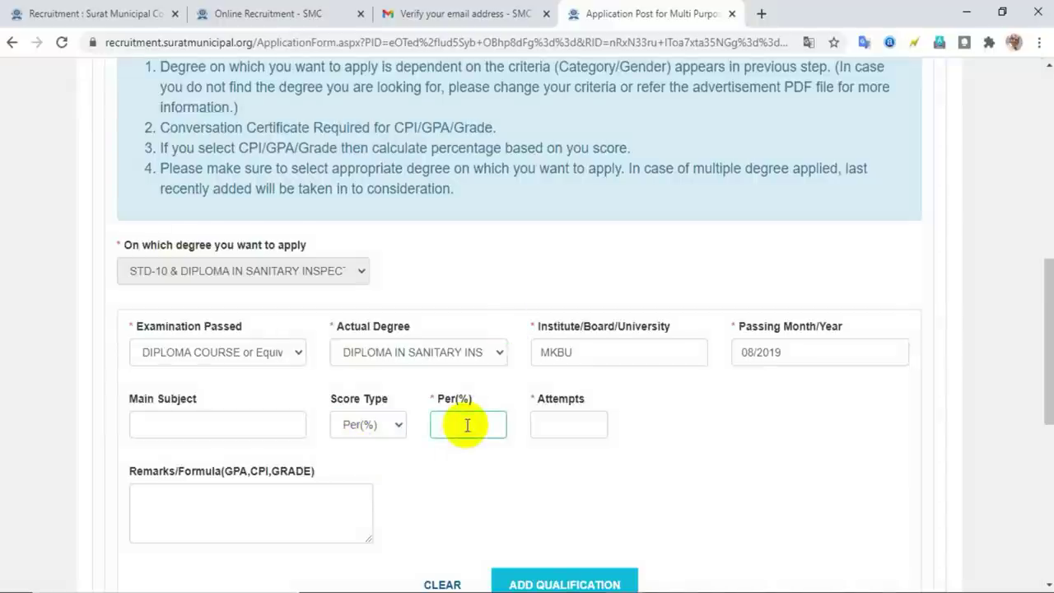
text(68.80)
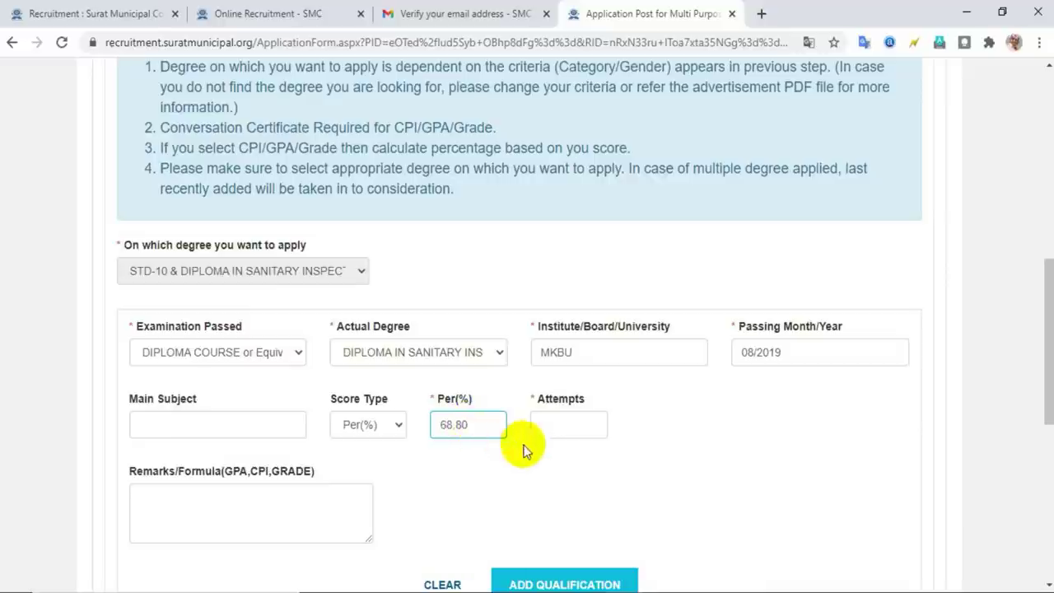
click(548, 424)
text(1)
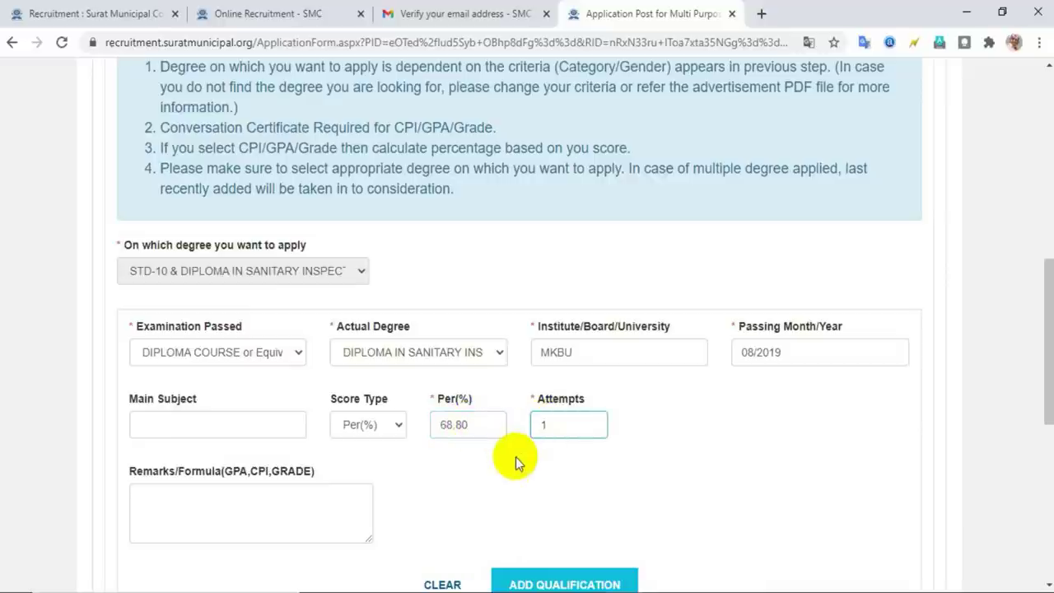
scroll(516, 457, down, 2)
click(513, 424)
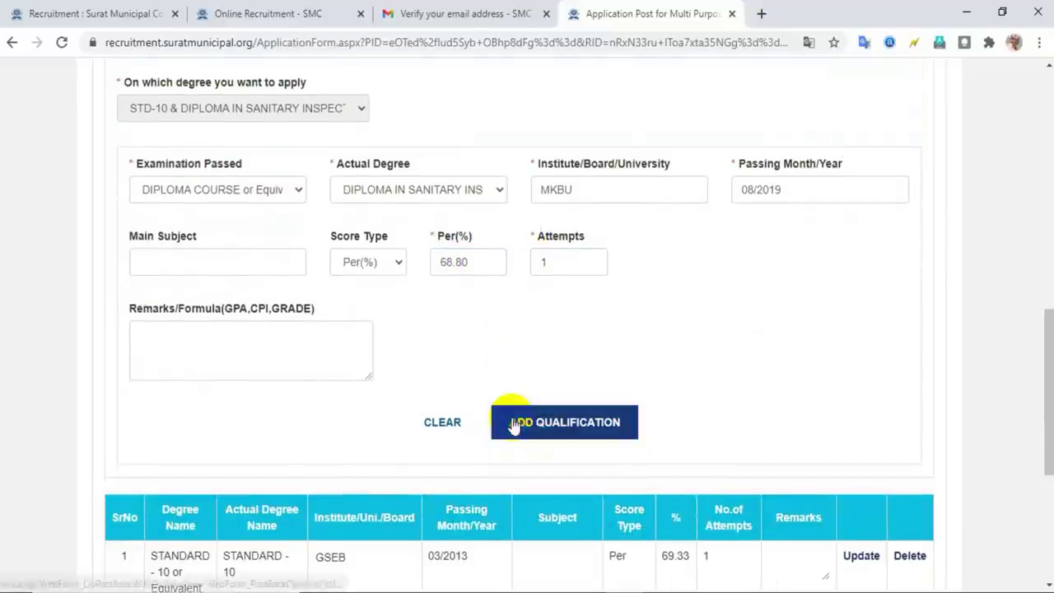
Check the guide PDF, then save the educational qualification details as draft
scroll(523, 409, down, 4)
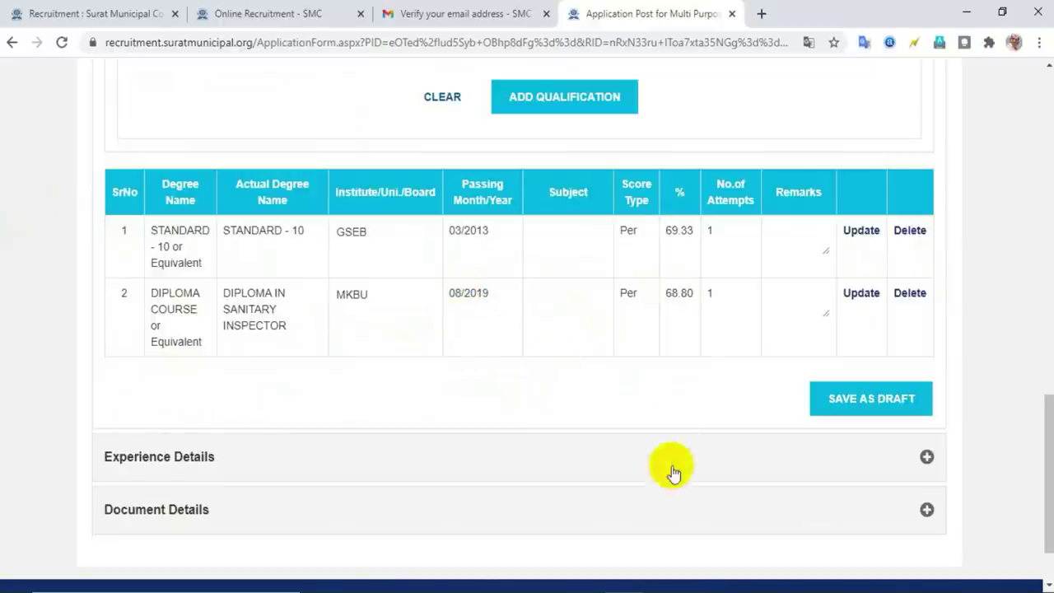
click(593, 590)
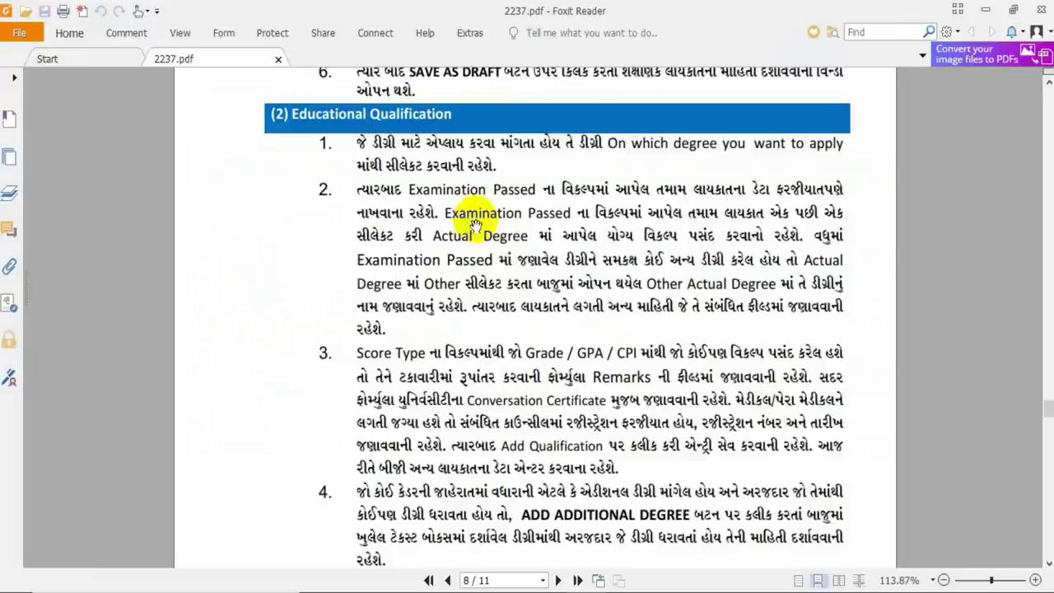
key(alt+Tab)
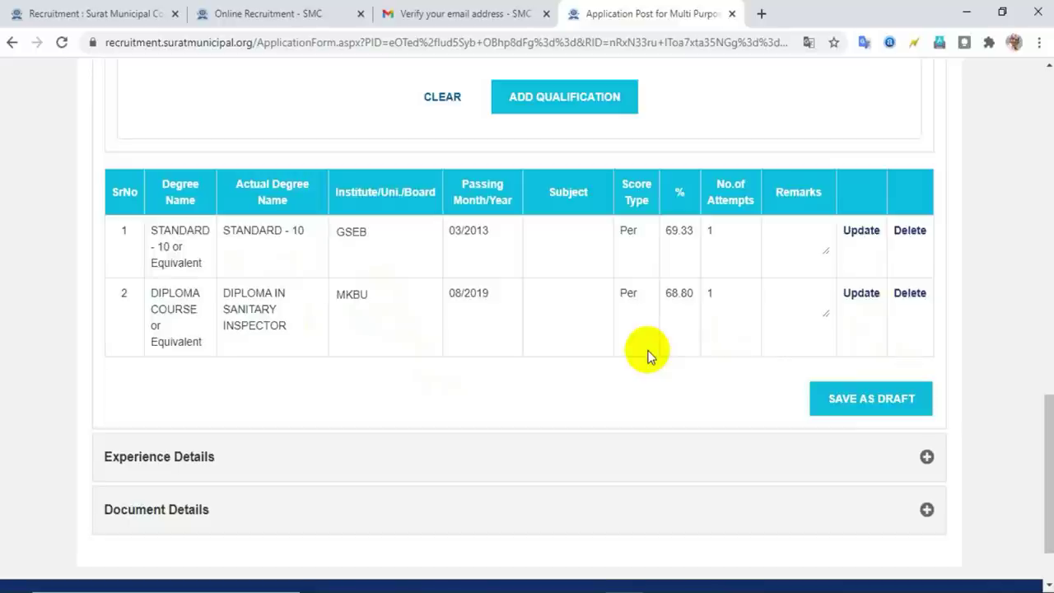
click(853, 402)
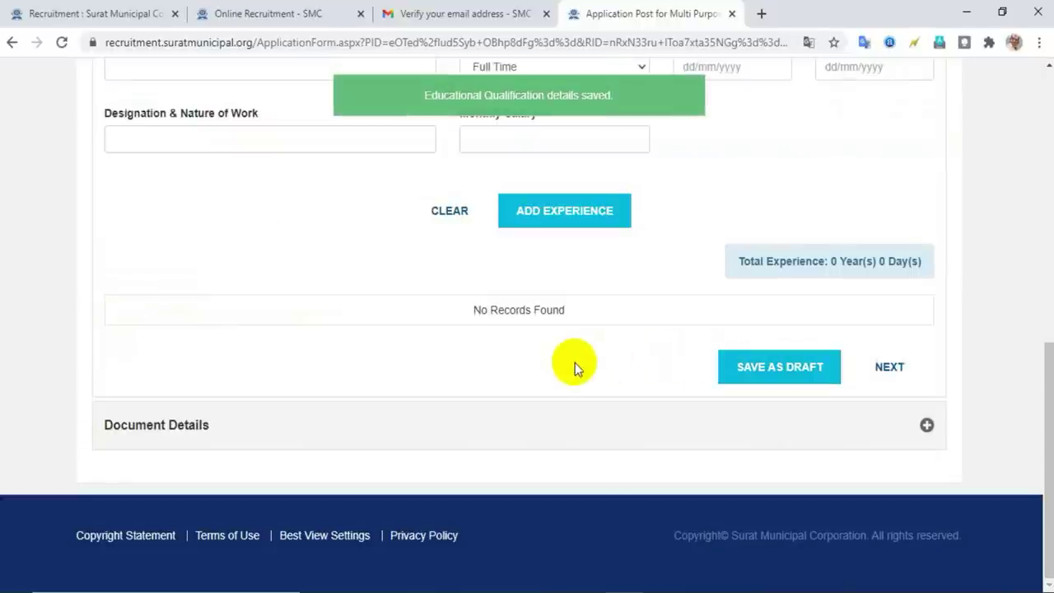
Bring up the guide PDF and scroll to page 9's Experience Details instructions
scroll(549, 360, up, 3)
scroll(560, 379, up, 1)
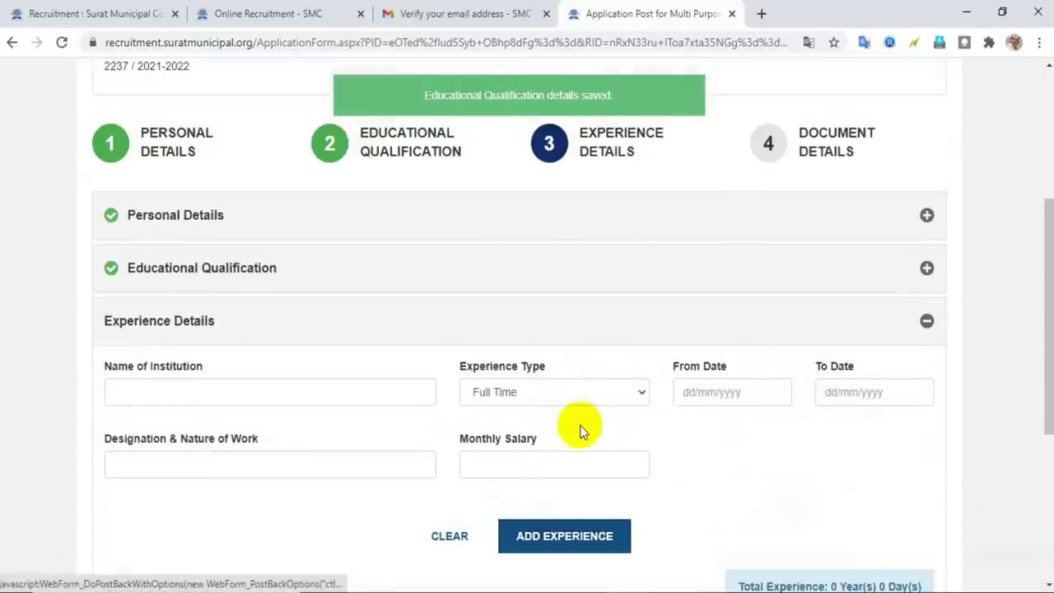
scroll(397, 289, down, 1)
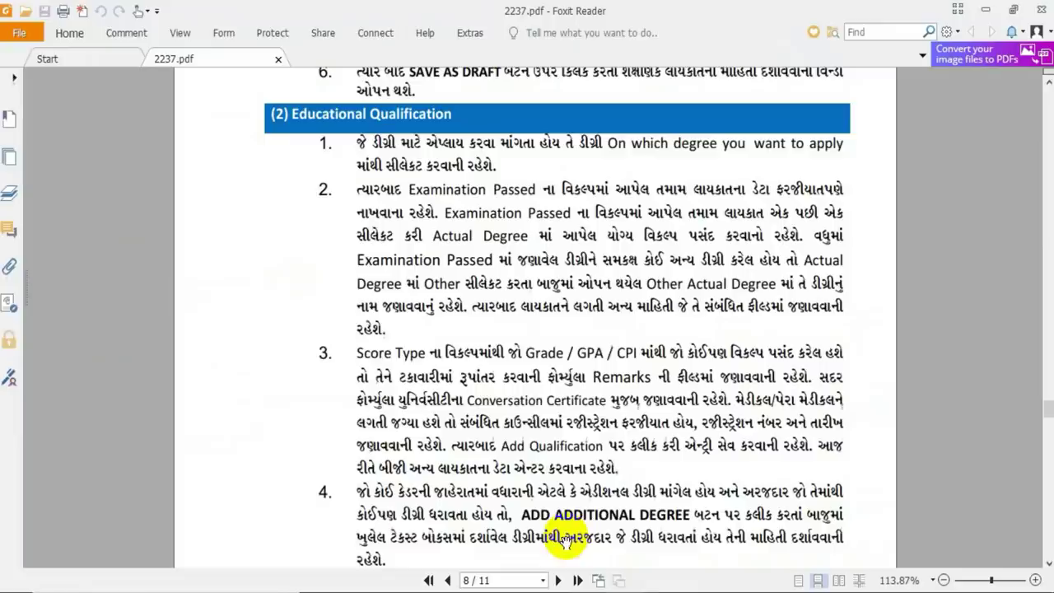
click(599, 590)
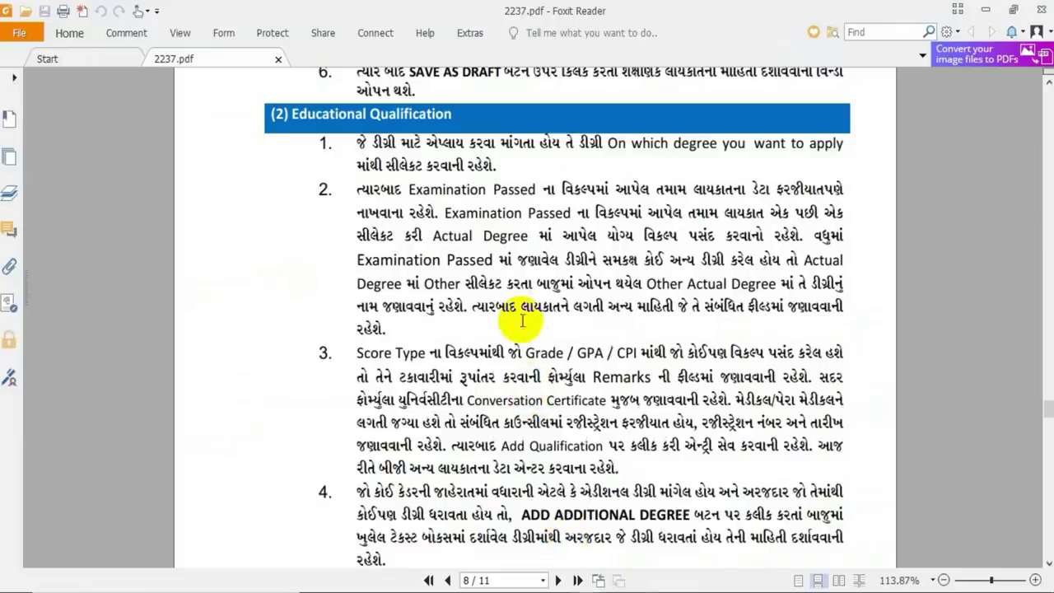
scroll(527, 339, down, 10)
scroll(522, 323, down, 3)
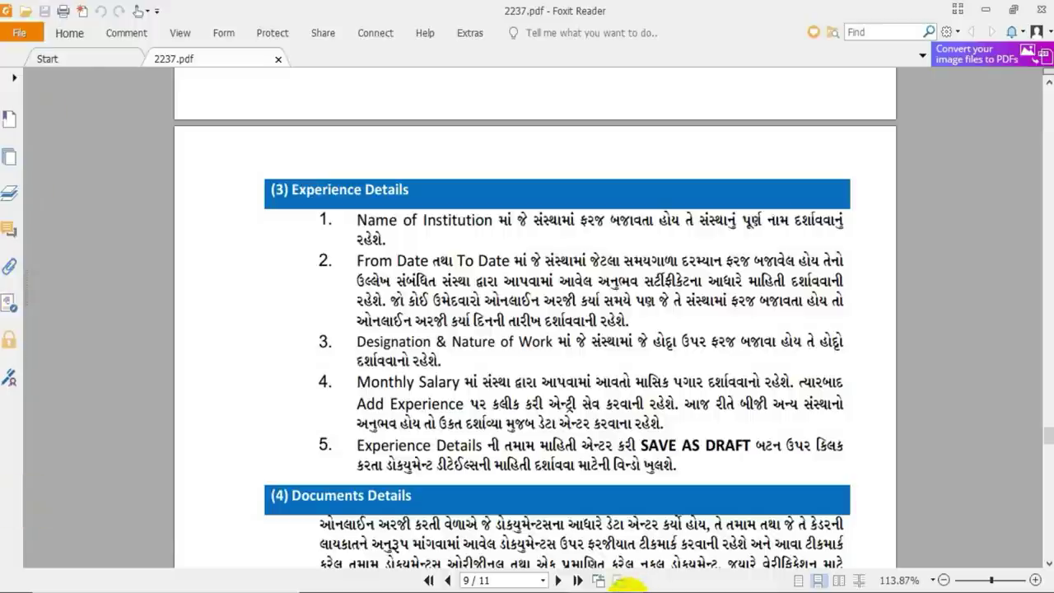
Read the guide from Documents Details through Upload Photo And Signature, then return to Chrome
key(alt+Tab)
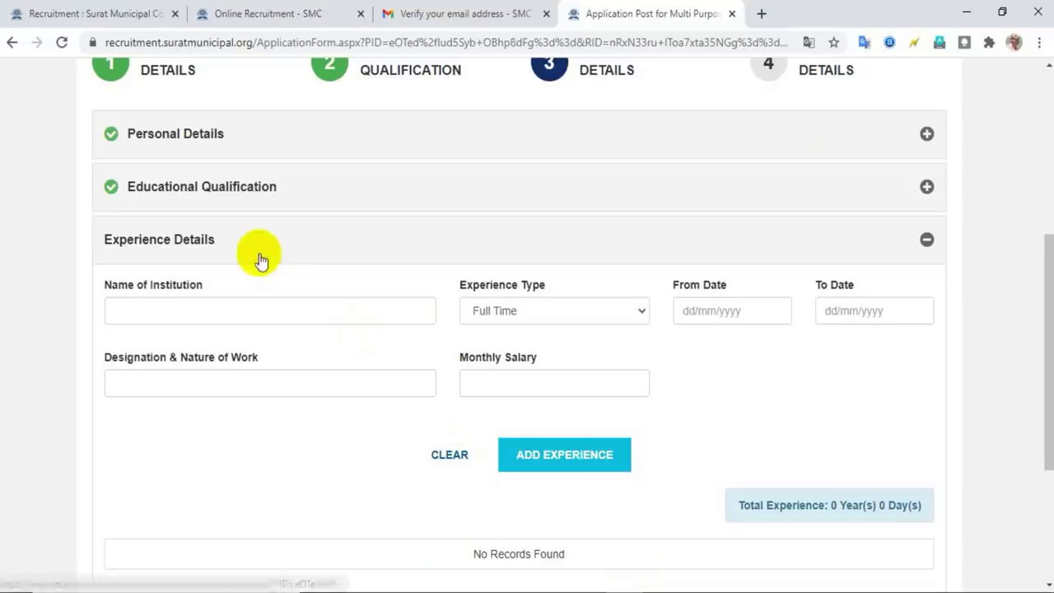
scroll(259, 259, down, 3)
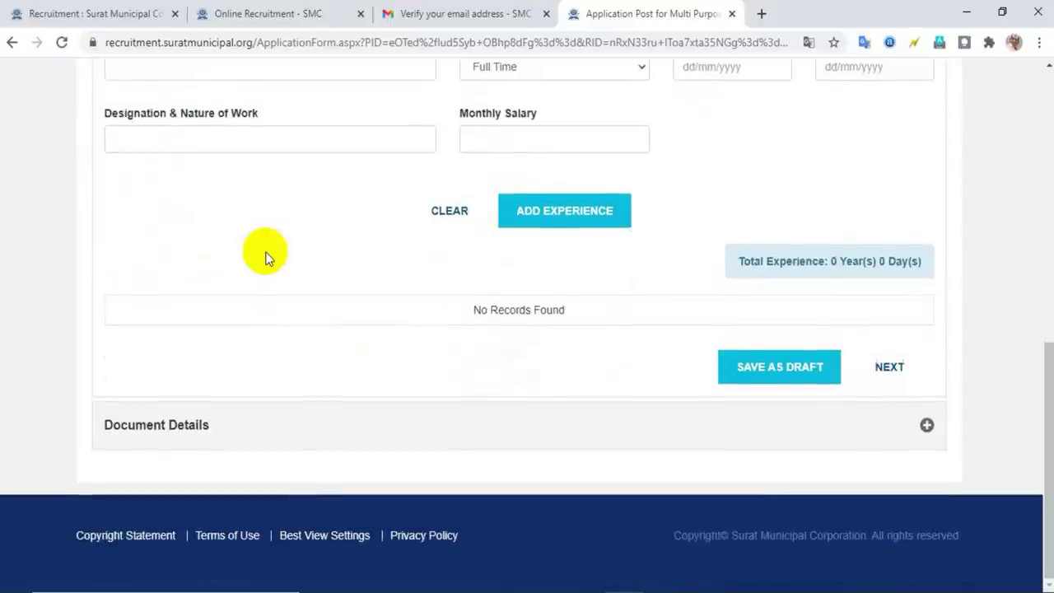
key(alt+Tab)
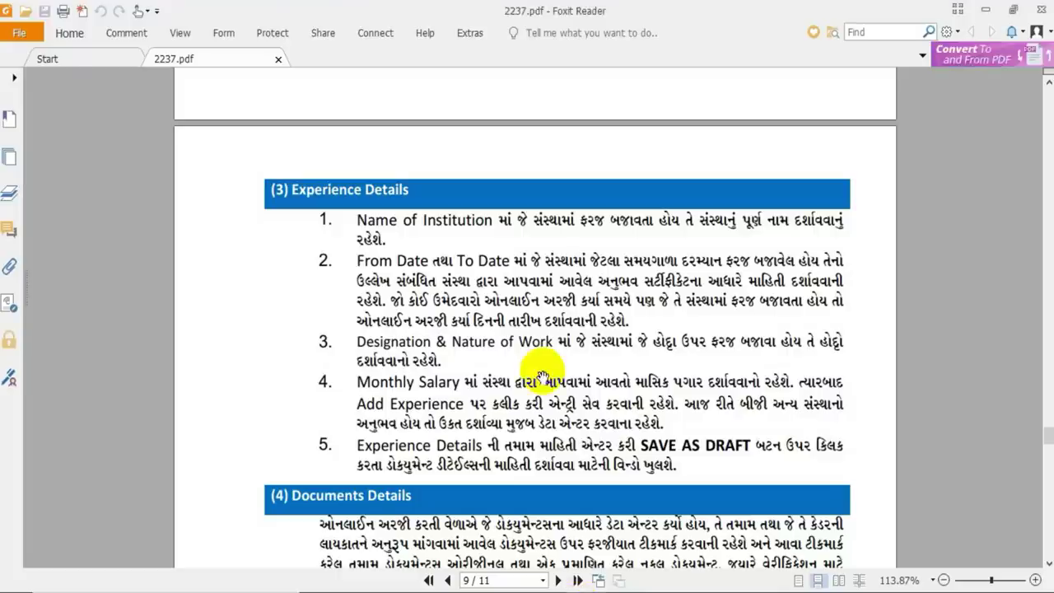
scroll(543, 372, down, 4)
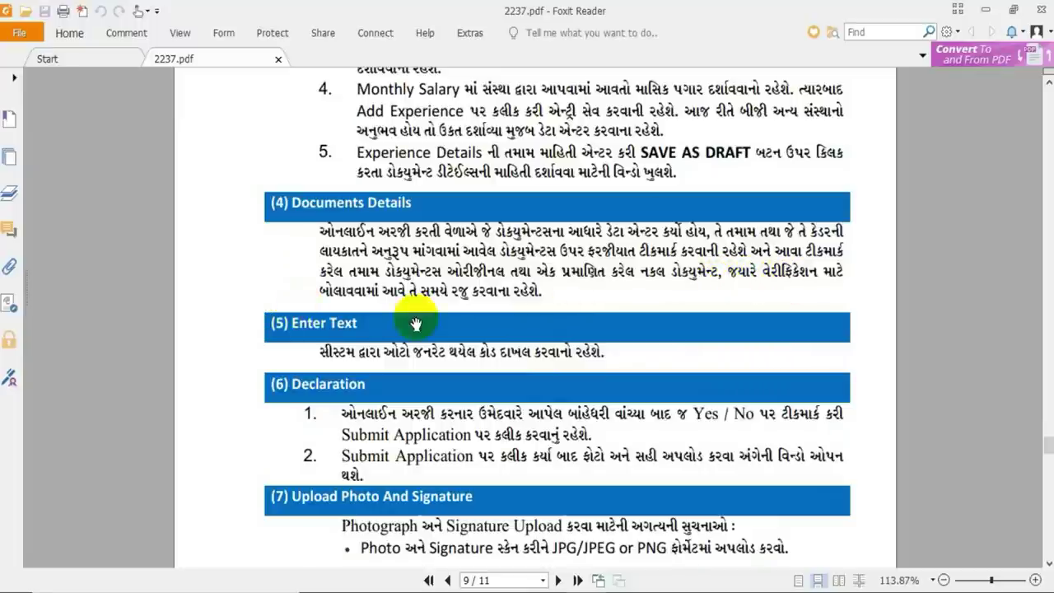
scroll(436, 342, down, 1)
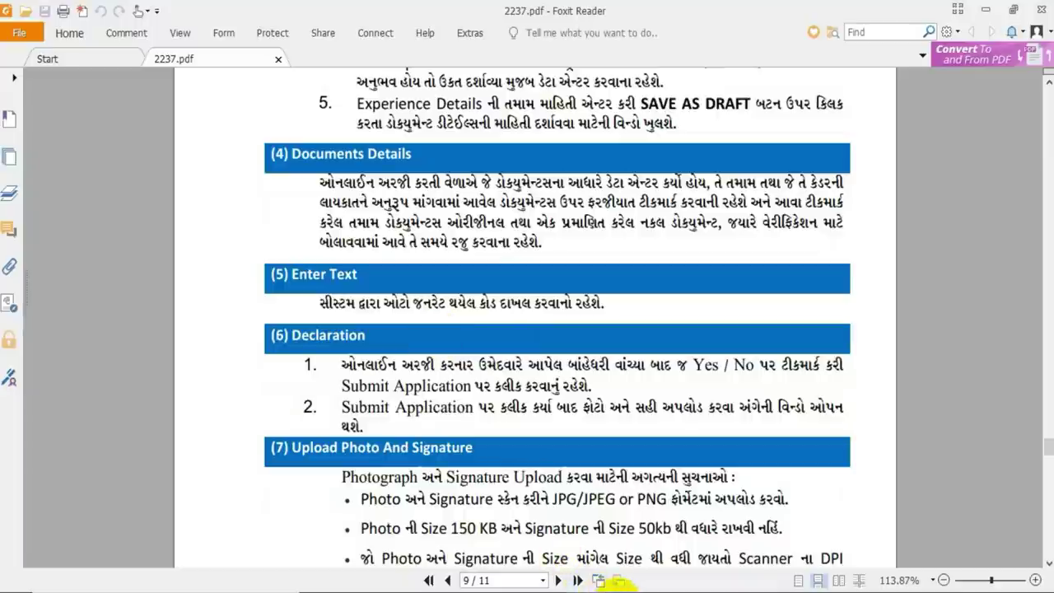
click(620, 589)
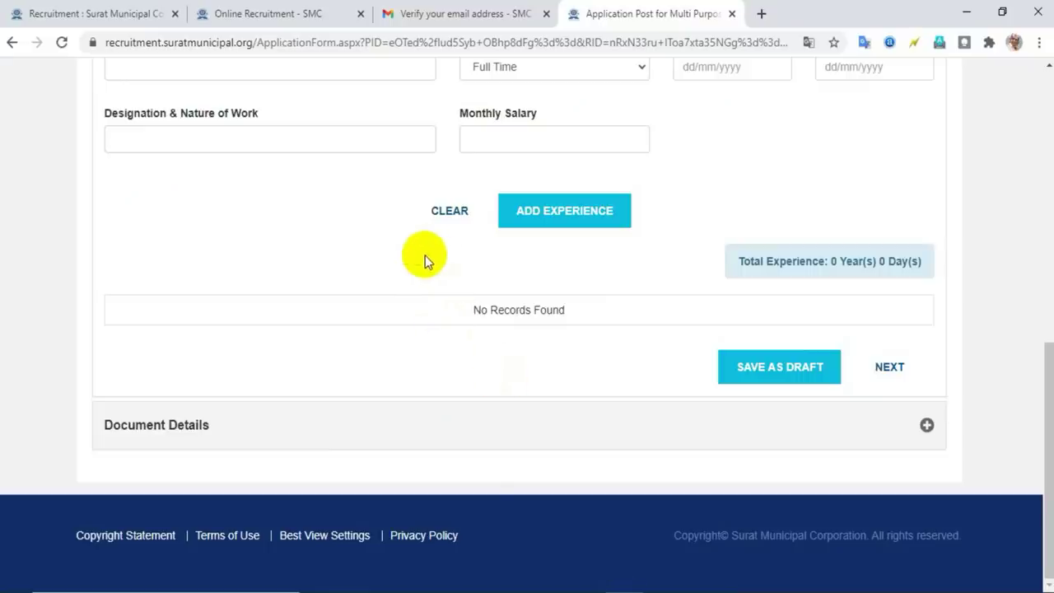
Save the empty experience section as a draft twice
click(809, 379)
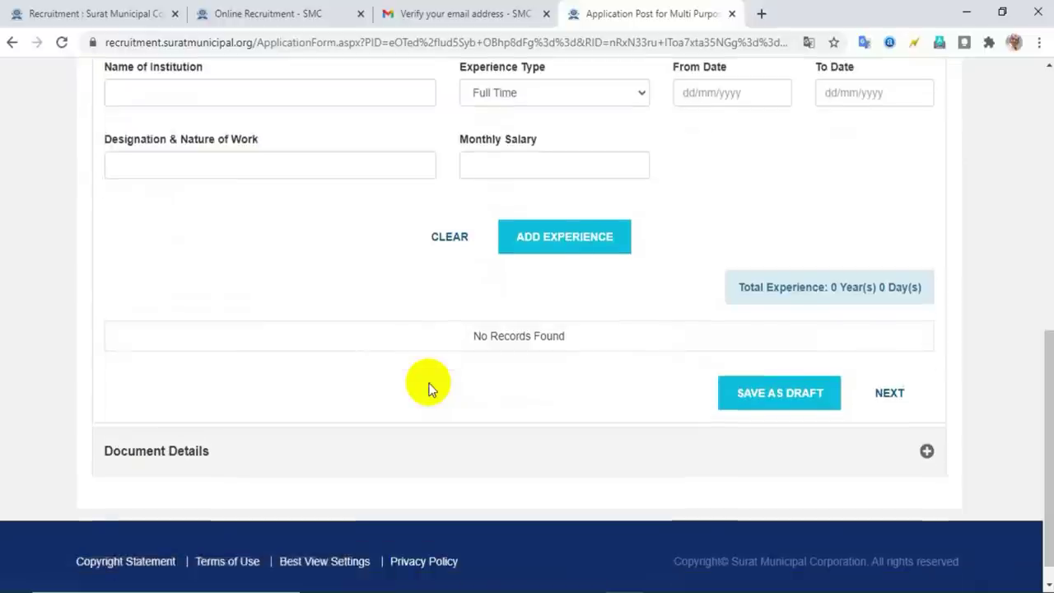
click(764, 368)
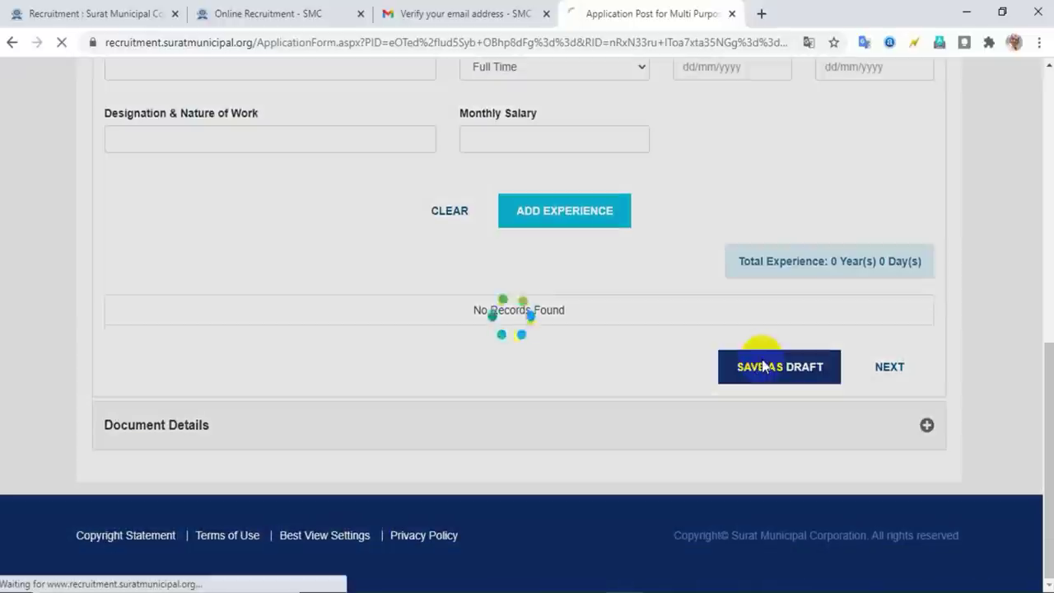
scroll(649, 326, down, 2)
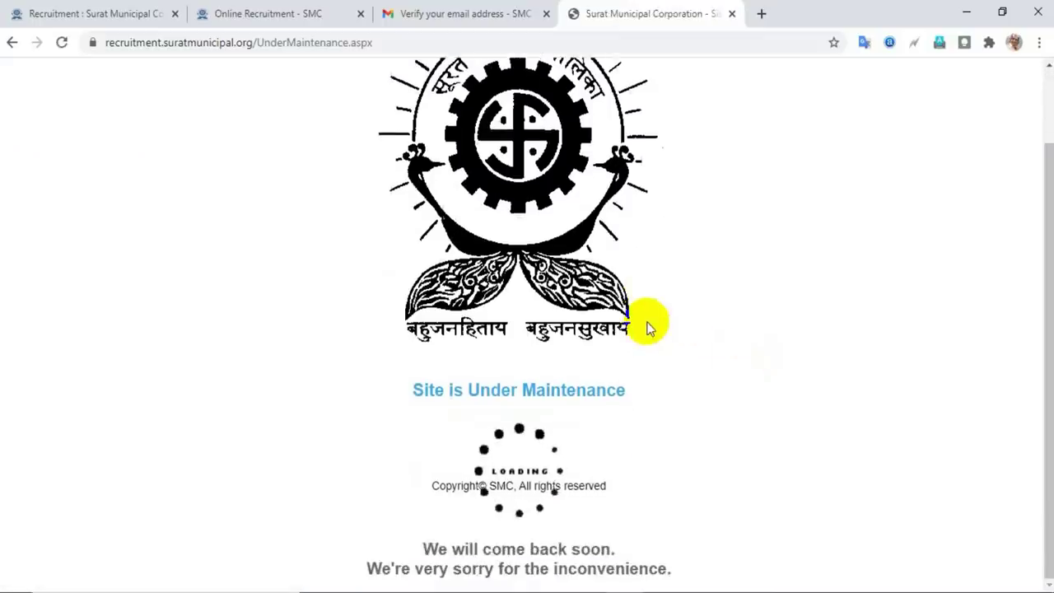
click(597, 317)
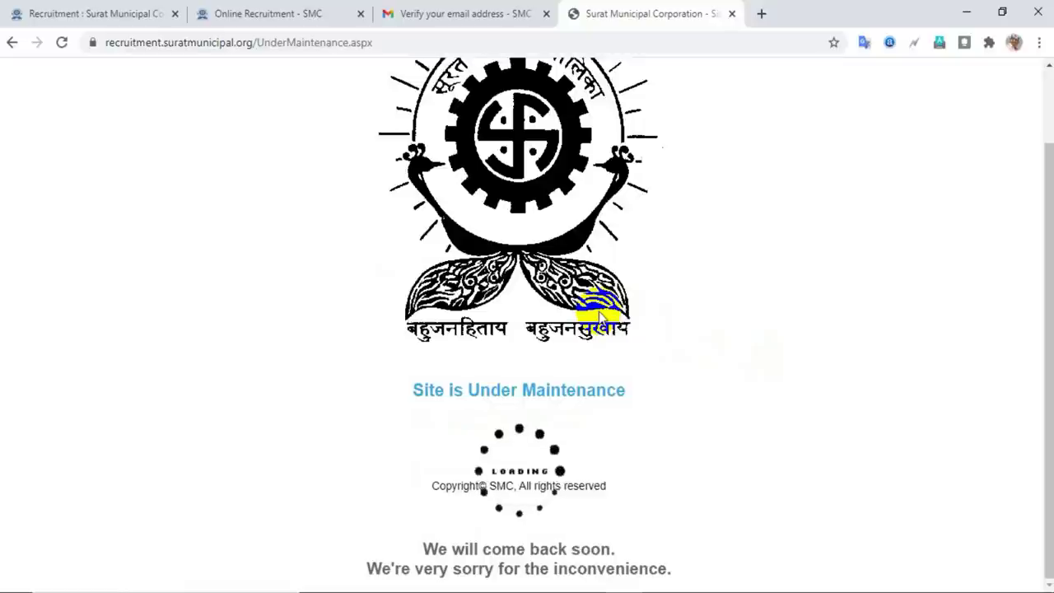
Wait out the Under Maintenance page and return to the Online Recruitment home page
scroll(606, 316, up, 1)
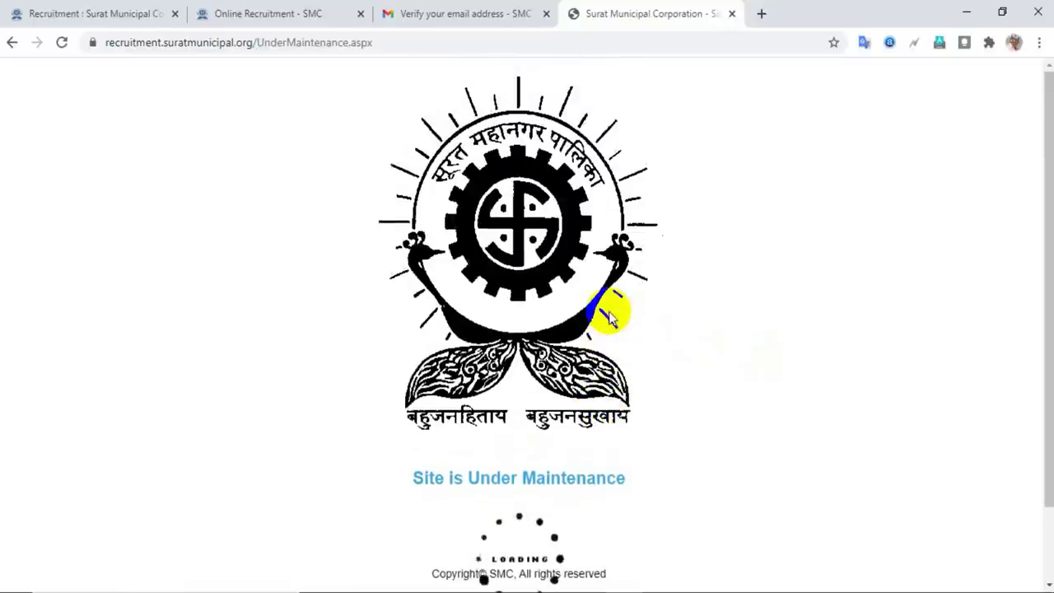
scroll(610, 320, down, 1)
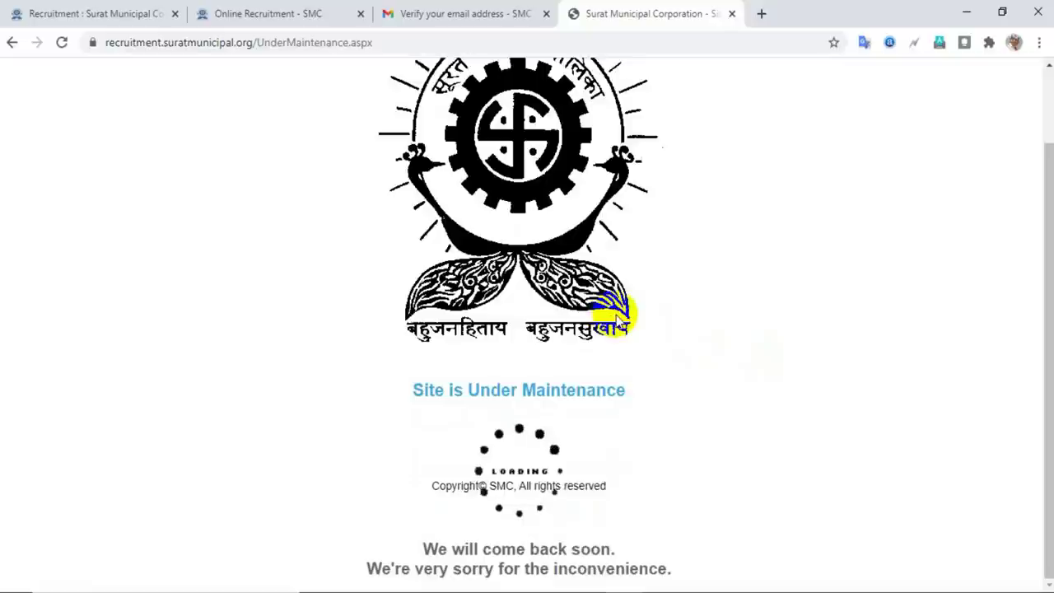
scroll(659, 393, up, 1)
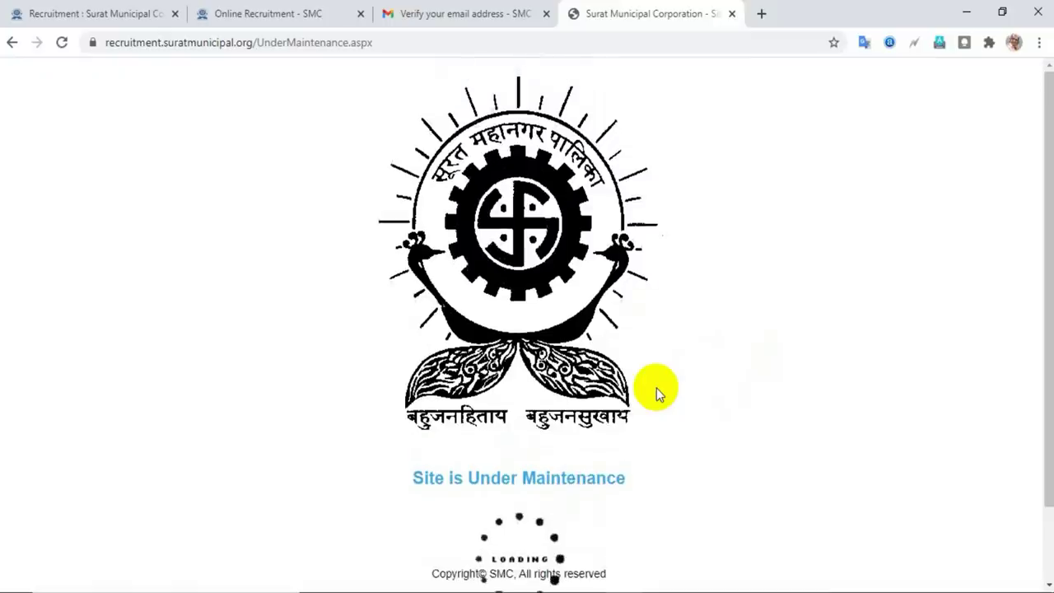
drag(623, 262, 599, 302)
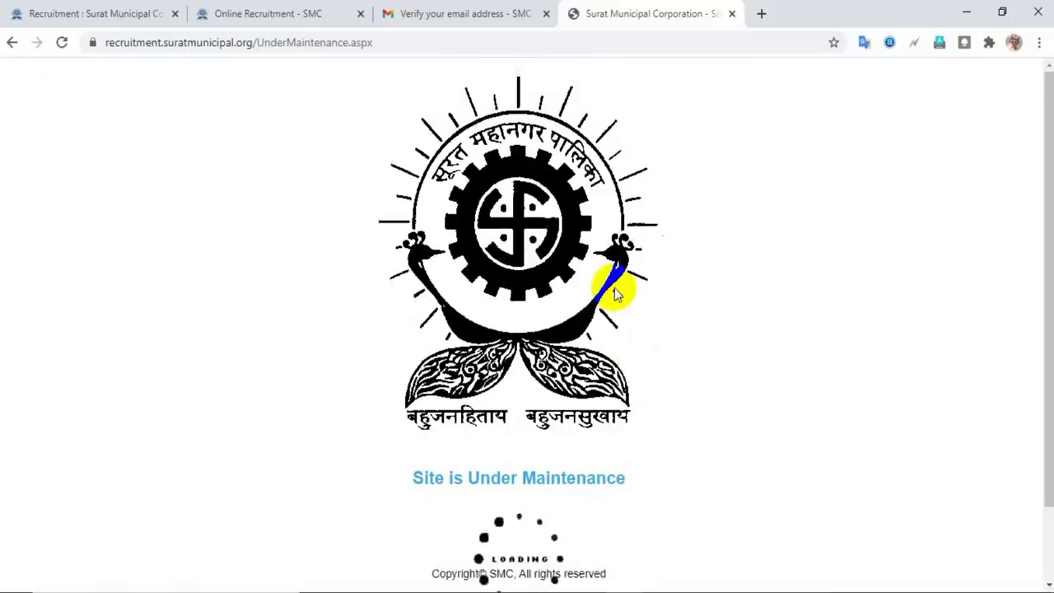
scroll(617, 293, down, 1)
scroll(616, 292, up, 1)
scroll(616, 292, down, 1)
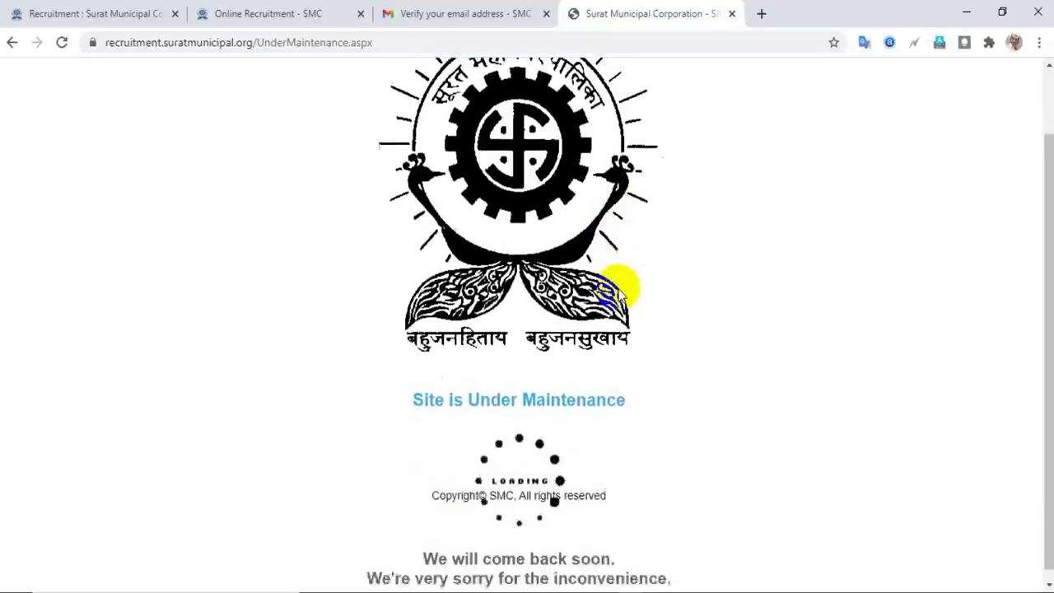
scroll(621, 292, up, 1)
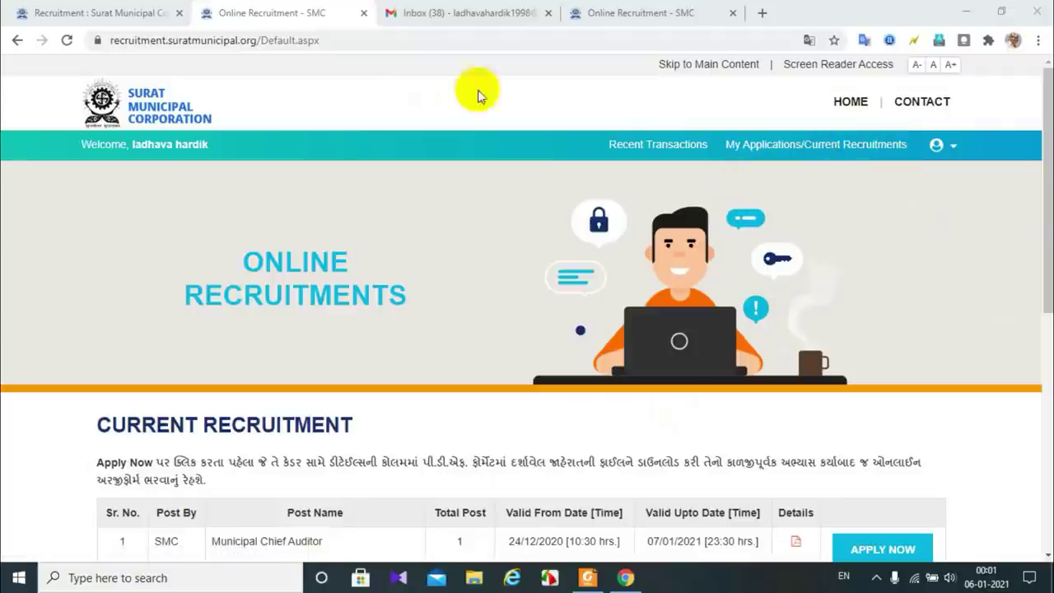
From My Applications, check the Pending Multi Purpose Health Worker application's status and choose Edit Application
click(946, 146)
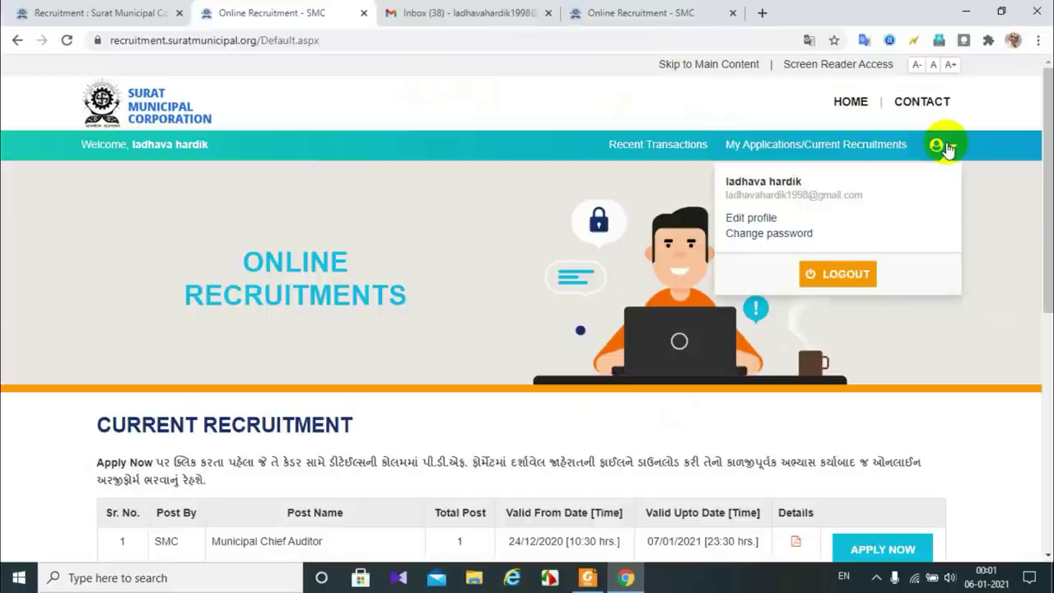
click(821, 154)
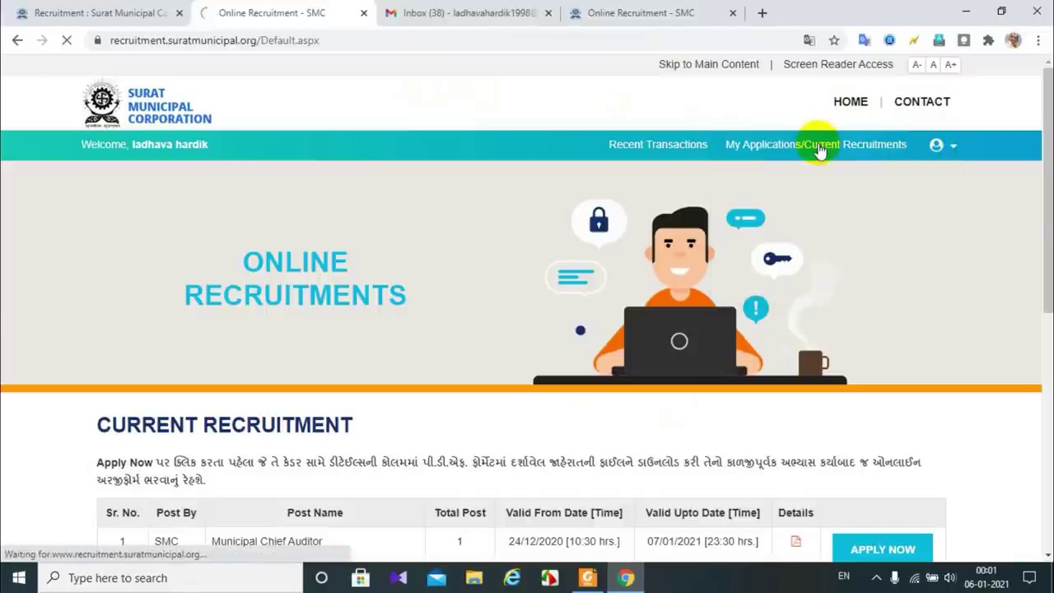
scroll(725, 191, down, 3)
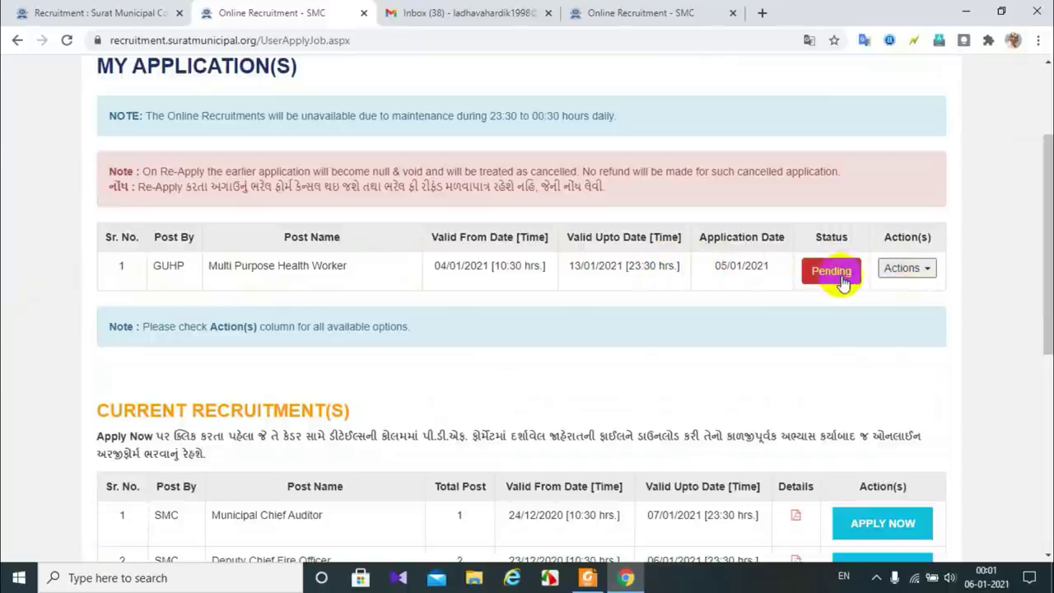
click(832, 278)
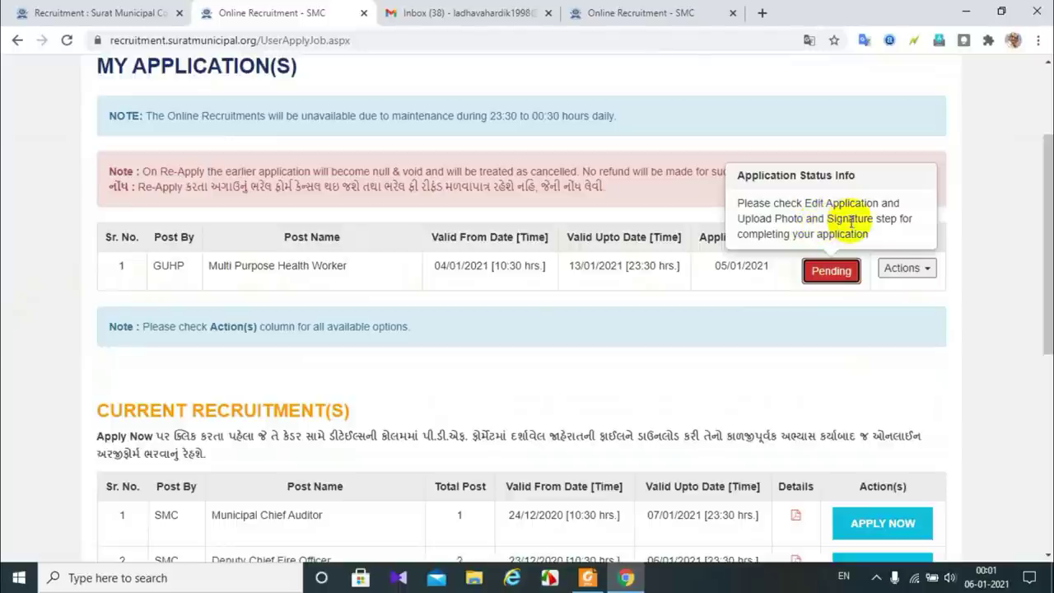
click(919, 270)
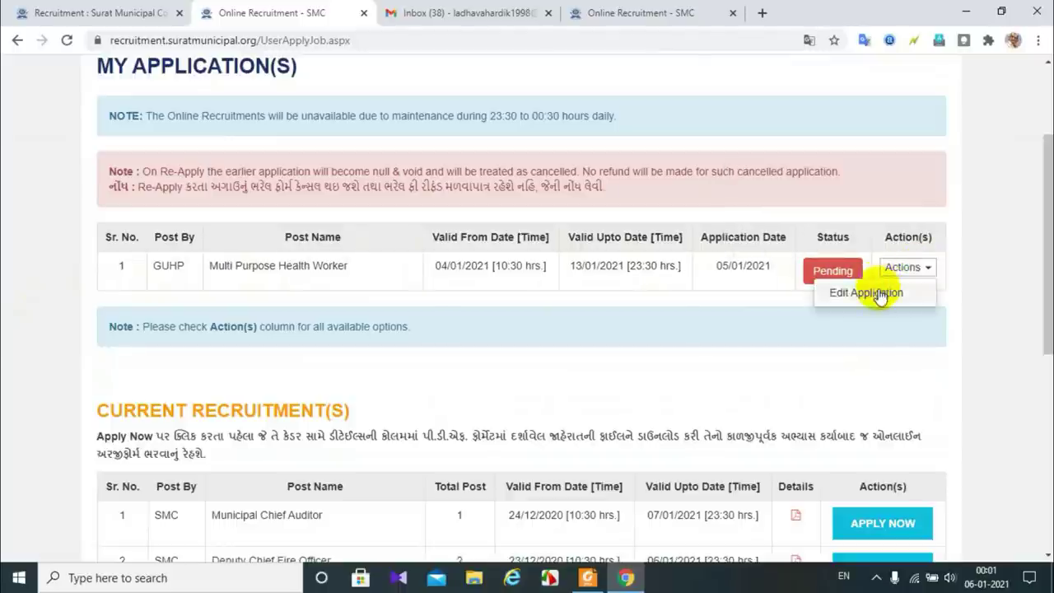
click(873, 294)
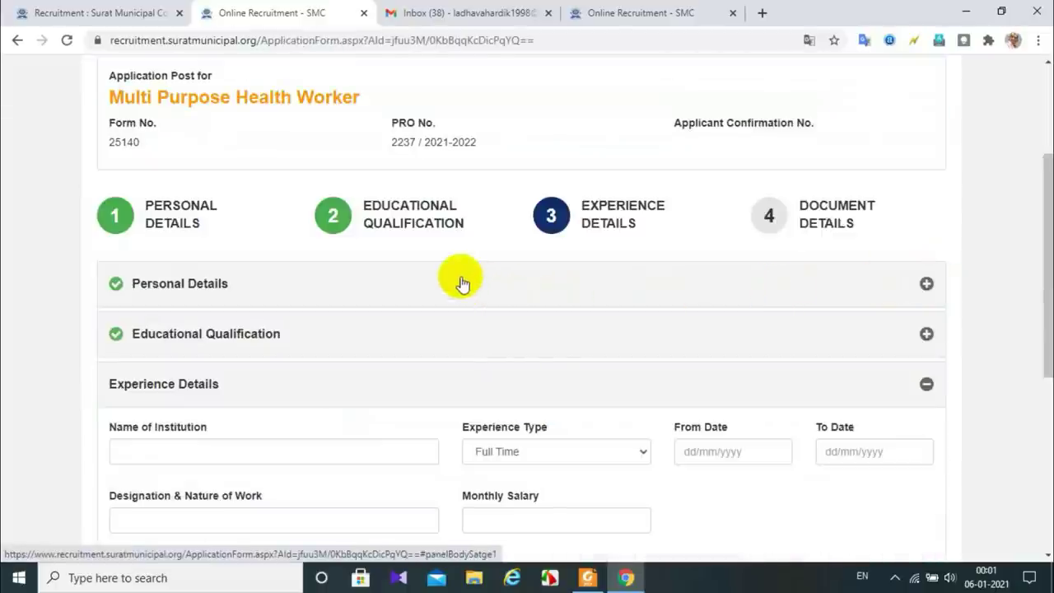
Save Experience Details as a draft, check the Foxit guide, and scroll to the Document Details checklist
scroll(459, 282, down, 3)
scroll(461, 282, down, 2)
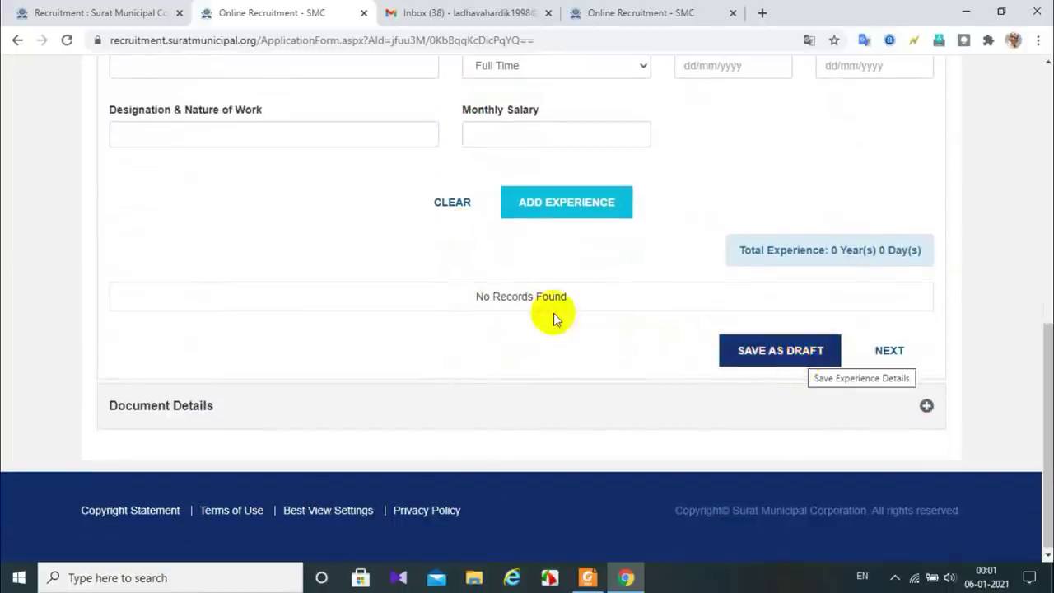
click(733, 362)
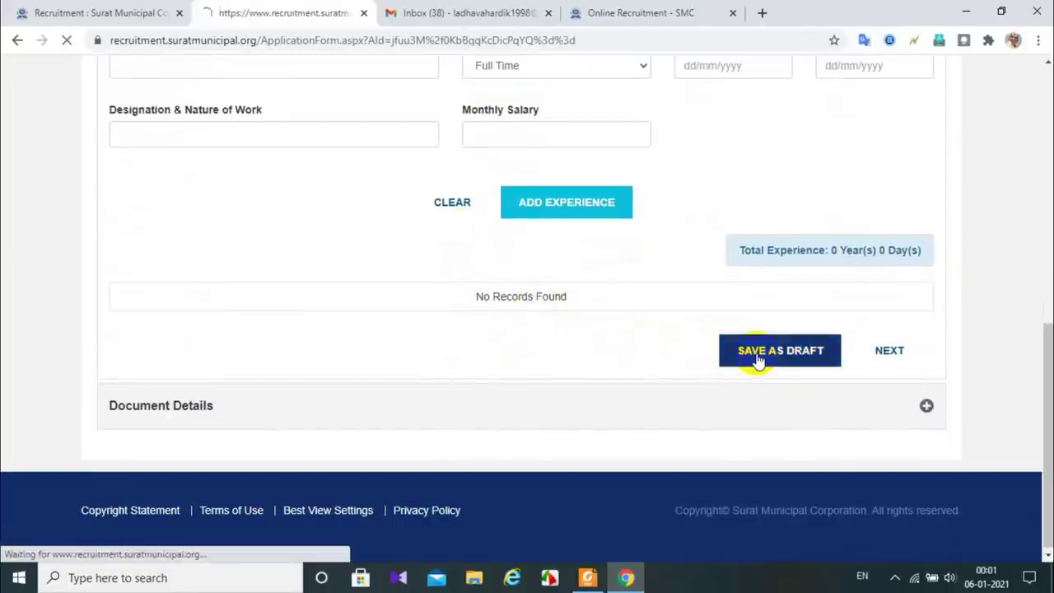
scroll(378, 267, up, 4)
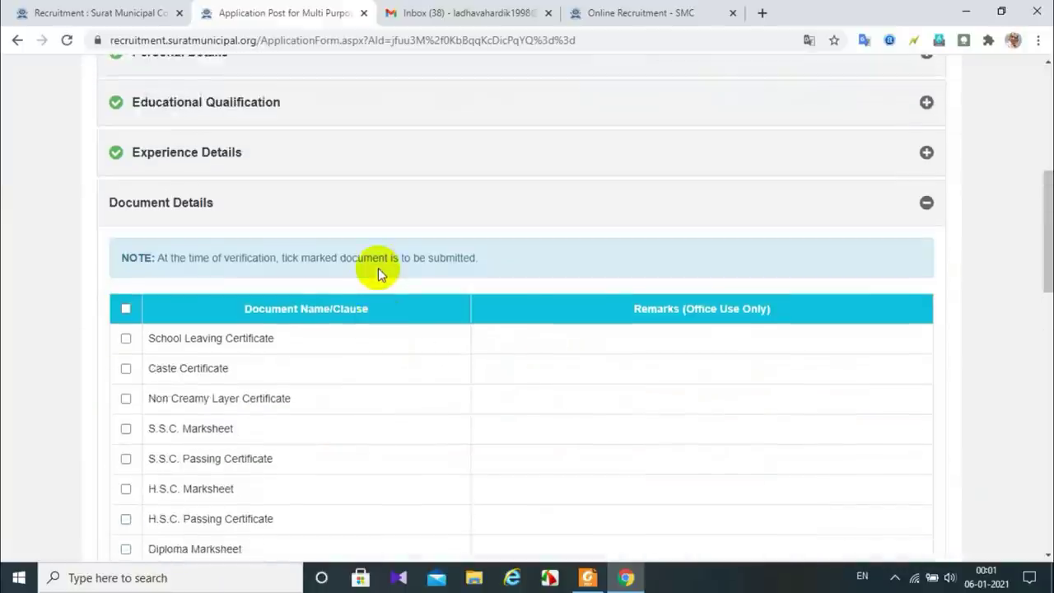
scroll(329, 272, down, 1)
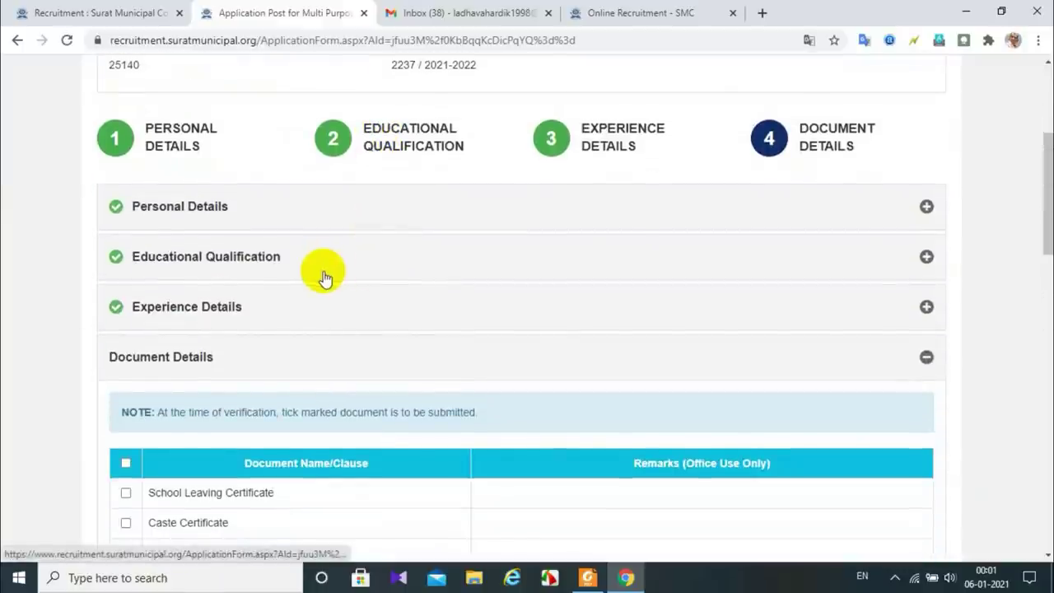
key(alt+Tab)
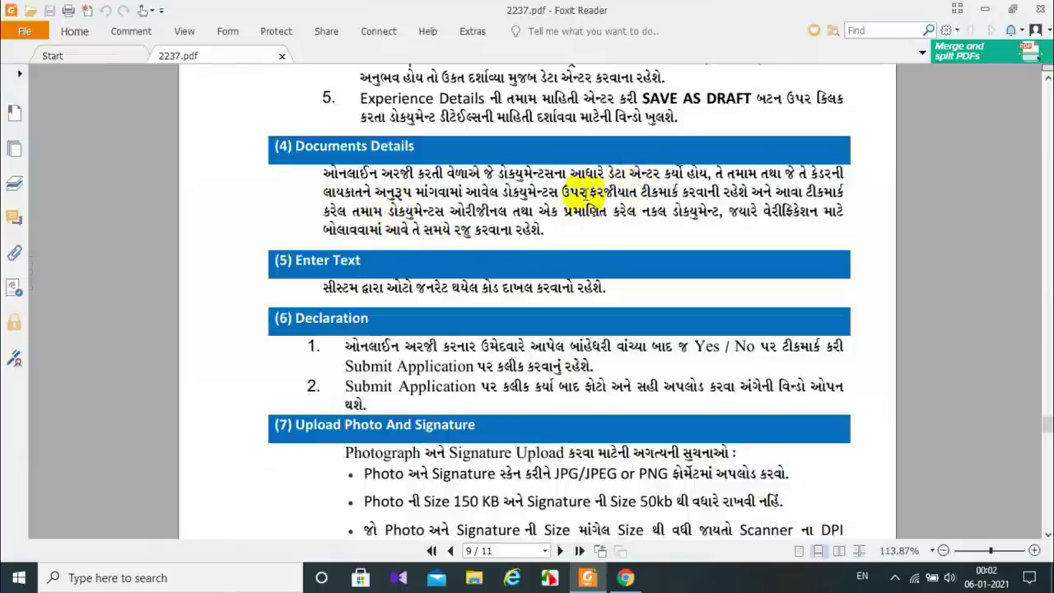
key(alt+Tab)
scroll(532, 211, down, 4)
scroll(532, 212, down, 5)
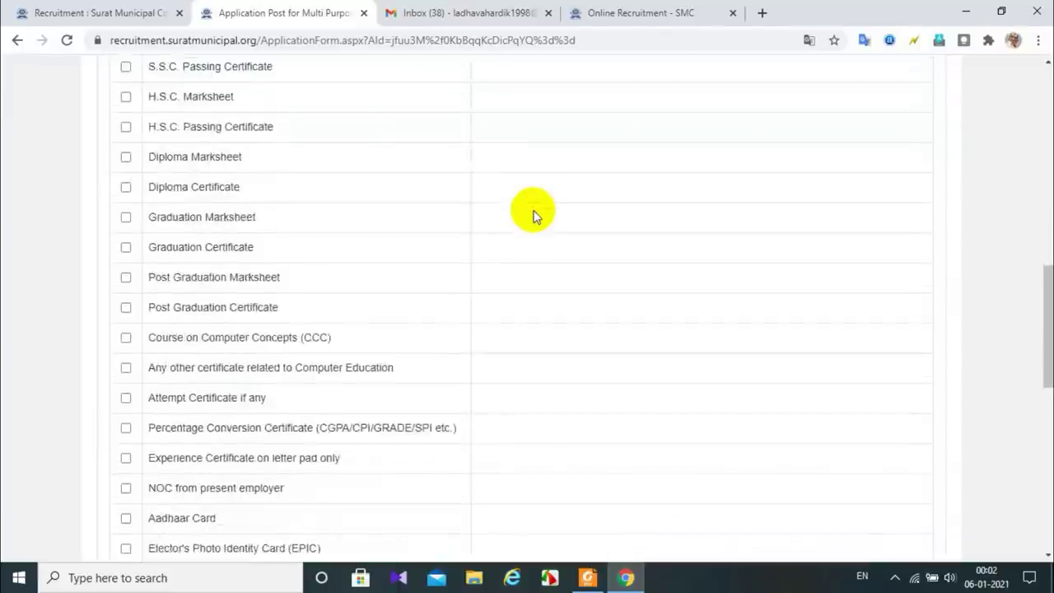
scroll(534, 216, up, 6)
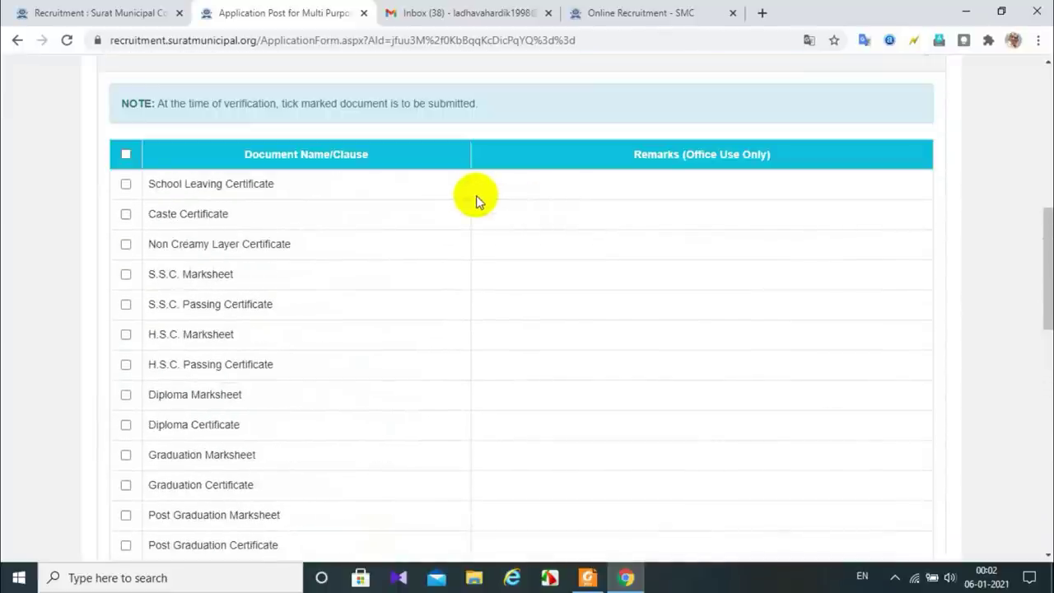
Tick School Leaving Certificate, S.S.C. marksheet and certificate, Diploma documents, CCC, Aadhaar Card and EWS Certificate
click(125, 183)
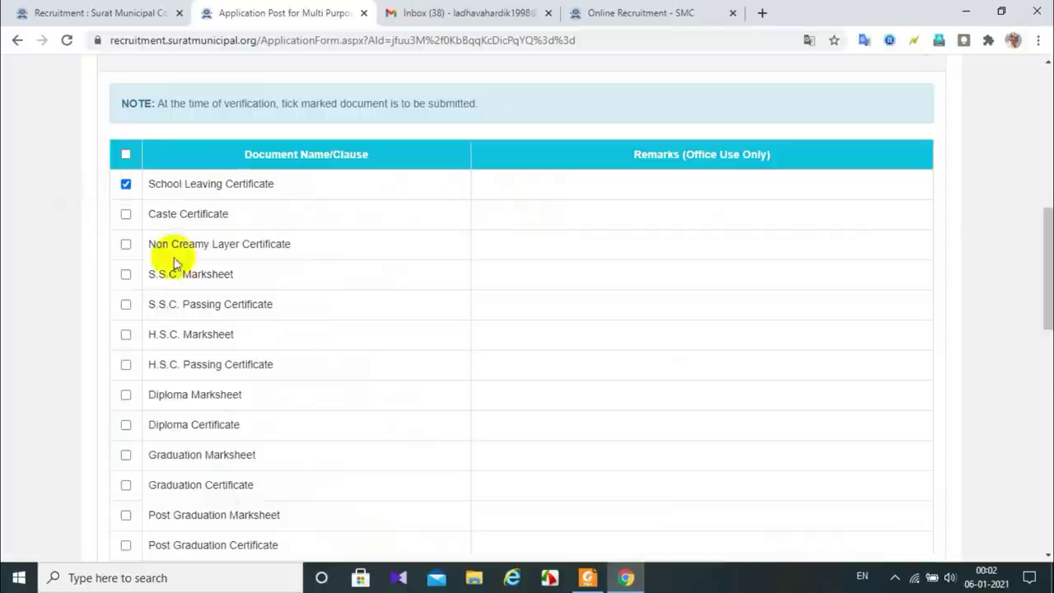
click(126, 274)
click(126, 304)
scroll(113, 334, down, 1)
click(125, 347)
click(125, 317)
scroll(156, 264, down, 3)
click(125, 266)
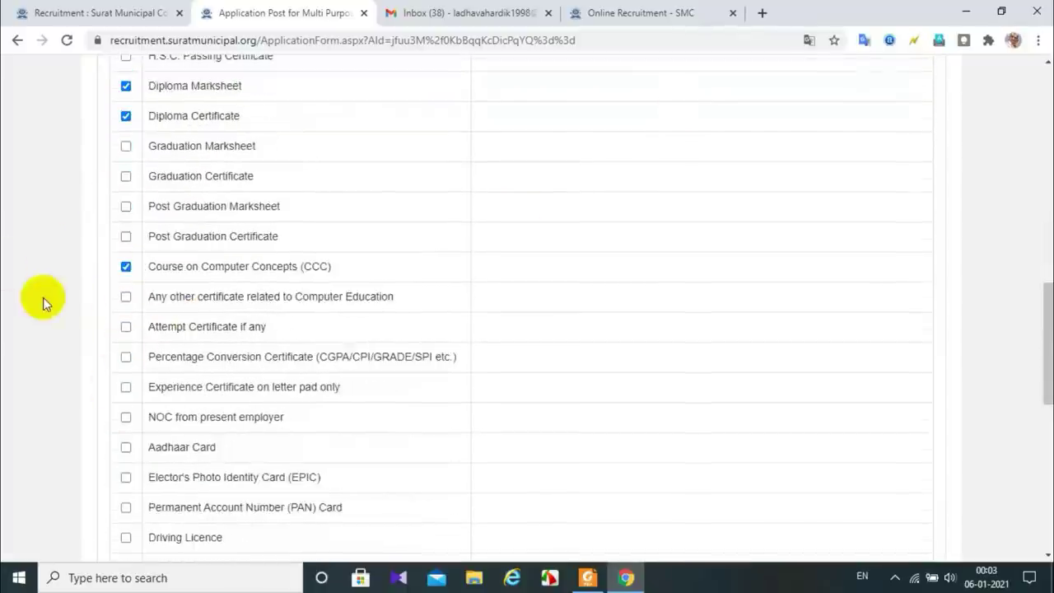
scroll(82, 295, down, 1)
click(125, 291)
scroll(125, 272, down, 1)
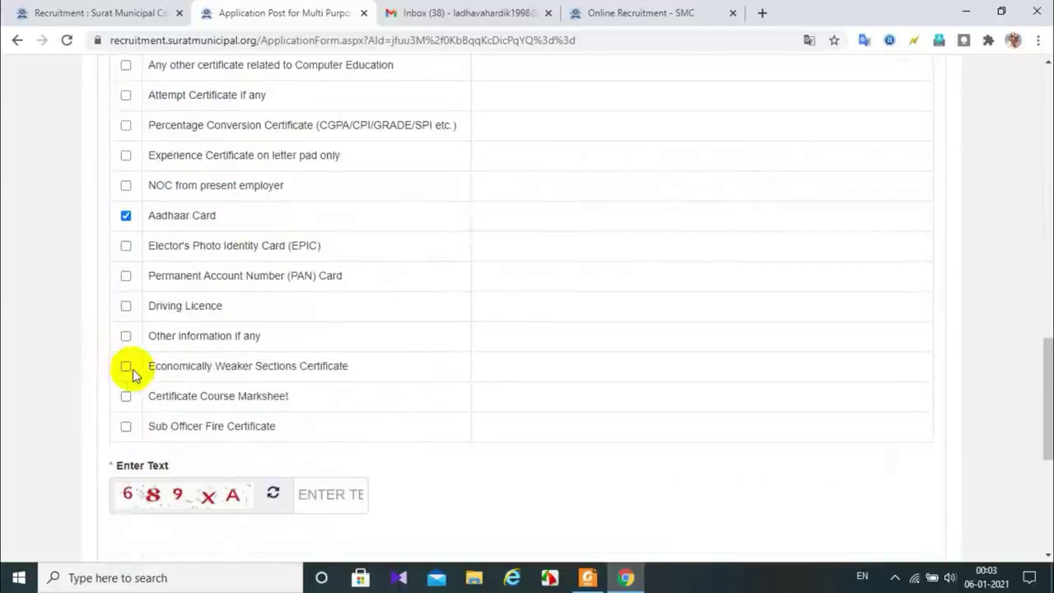
click(126, 366)
scroll(130, 367, down, 2)
Enter the captcha code in the Enter Text field and scroll down to the declaration
click(321, 339)
text(689)
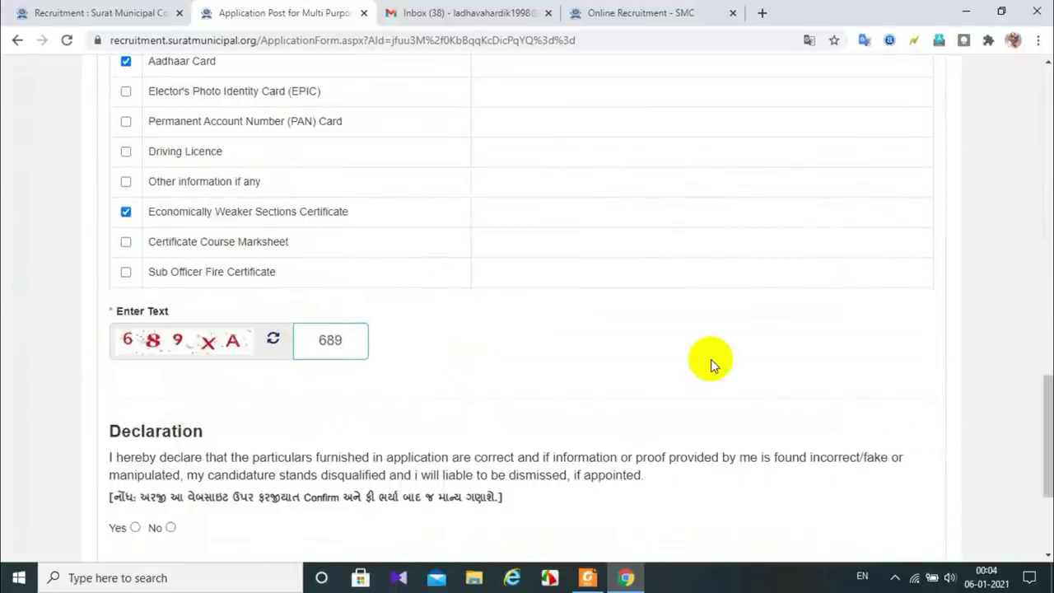
scroll(711, 359, down, 2)
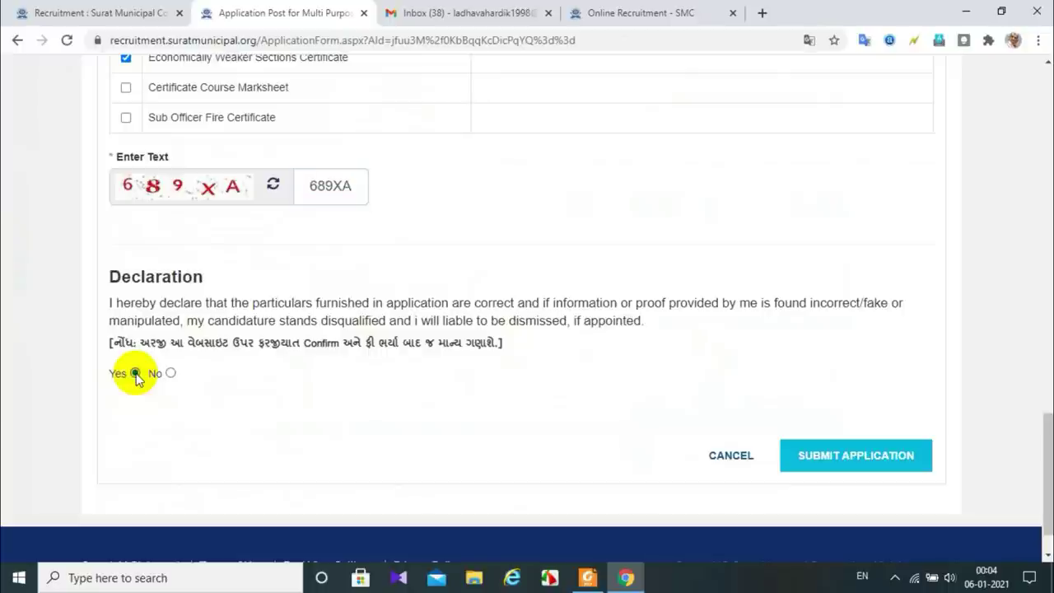
Submit the application and scroll through the Personal Details fields flagged as needing proper details
click(877, 460)
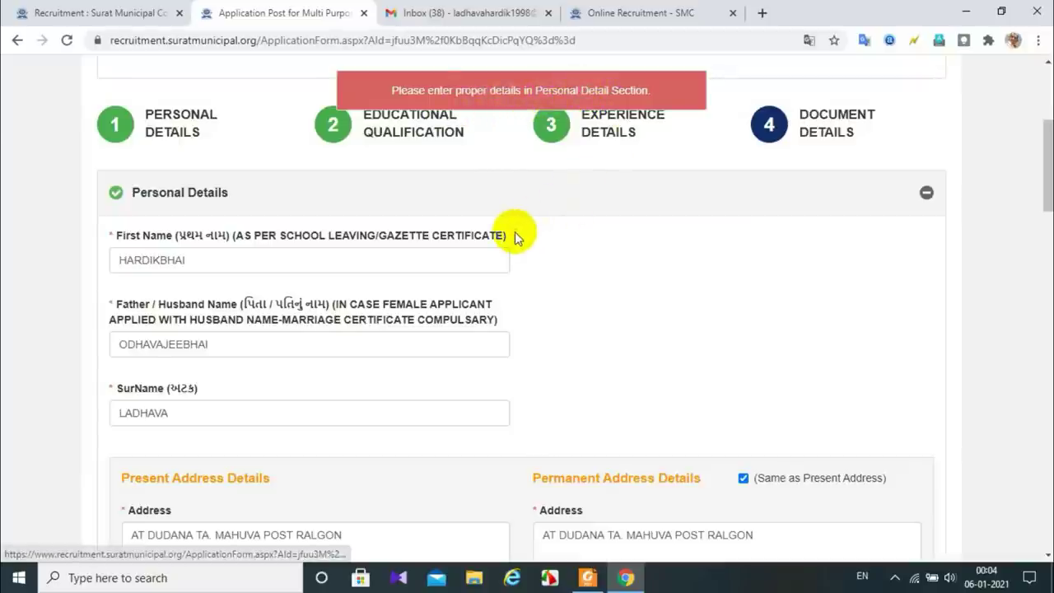
scroll(515, 235, down, 3)
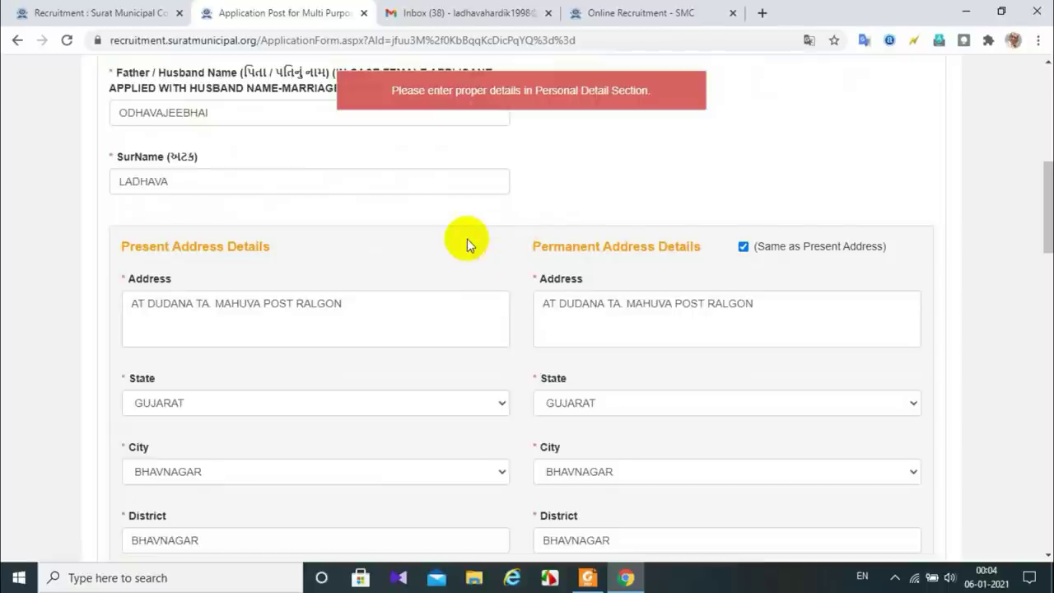
scroll(467, 244, down, 2)
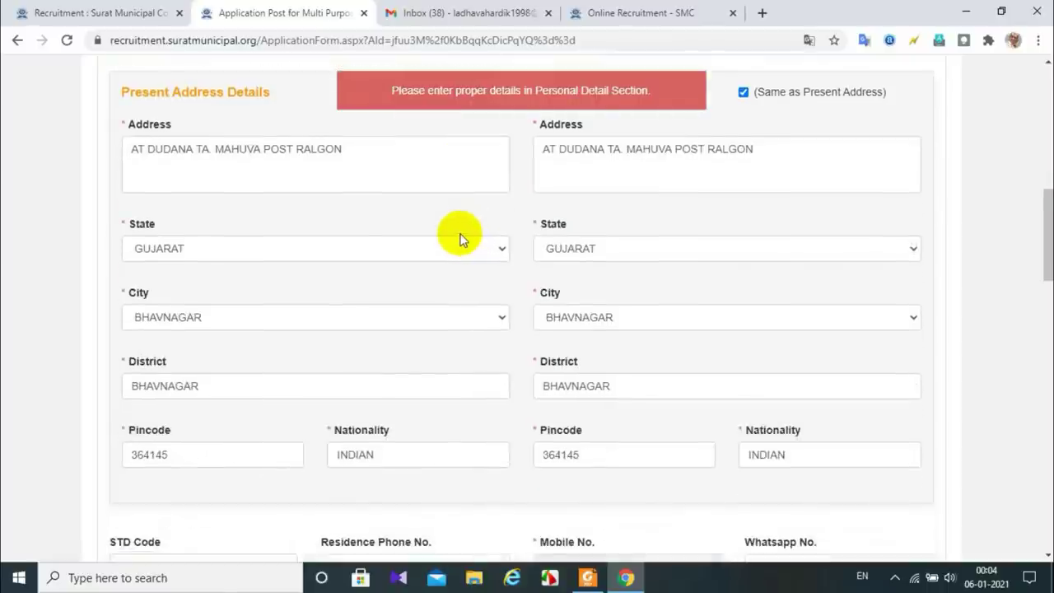
scroll(462, 236, down, 2)
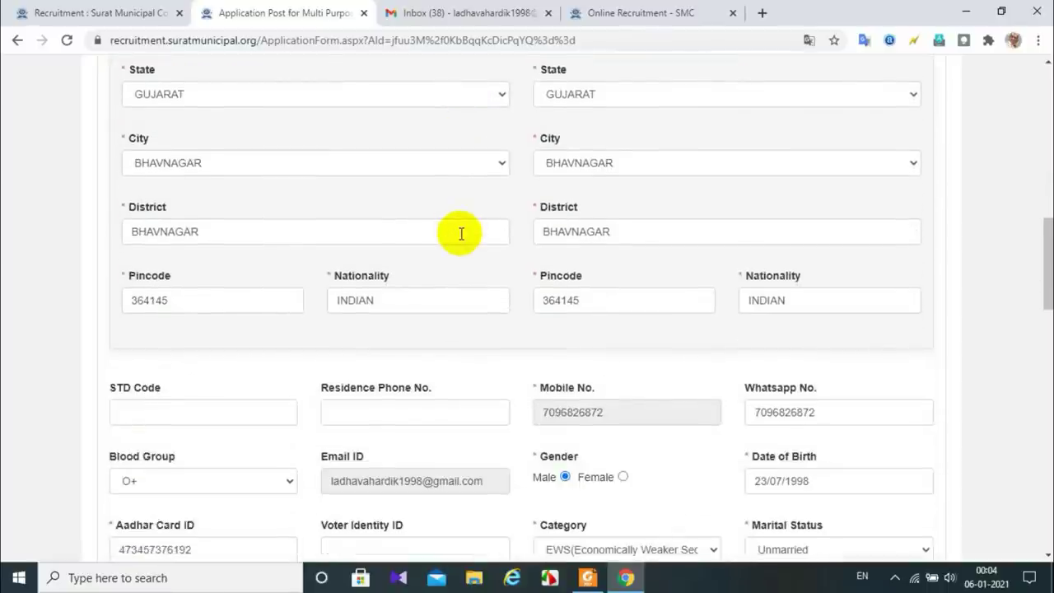
scroll(461, 234, up, 6)
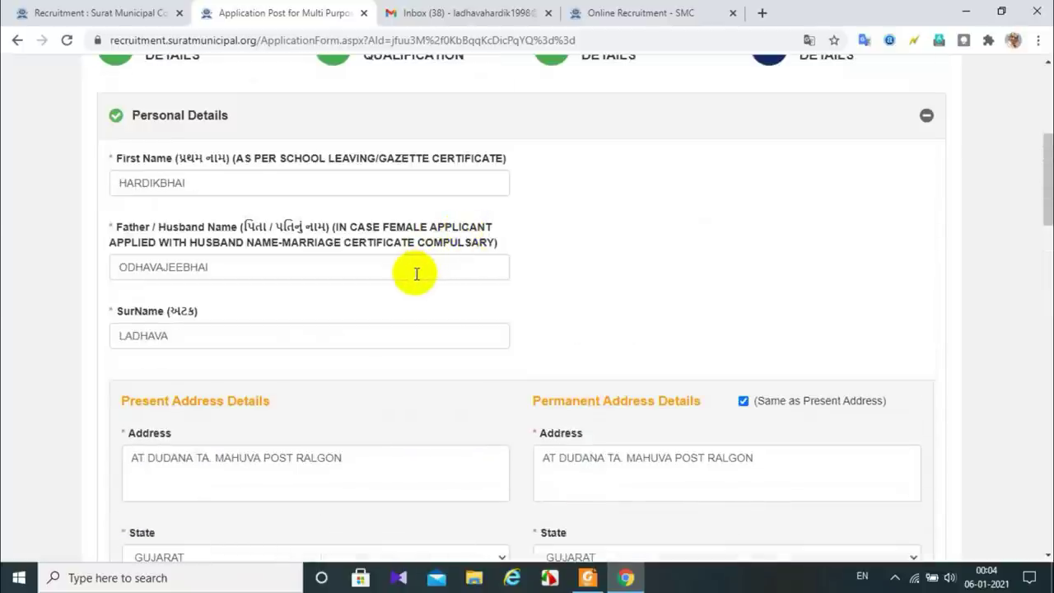
scroll(419, 274, down, 6)
scroll(418, 274, down, 4)
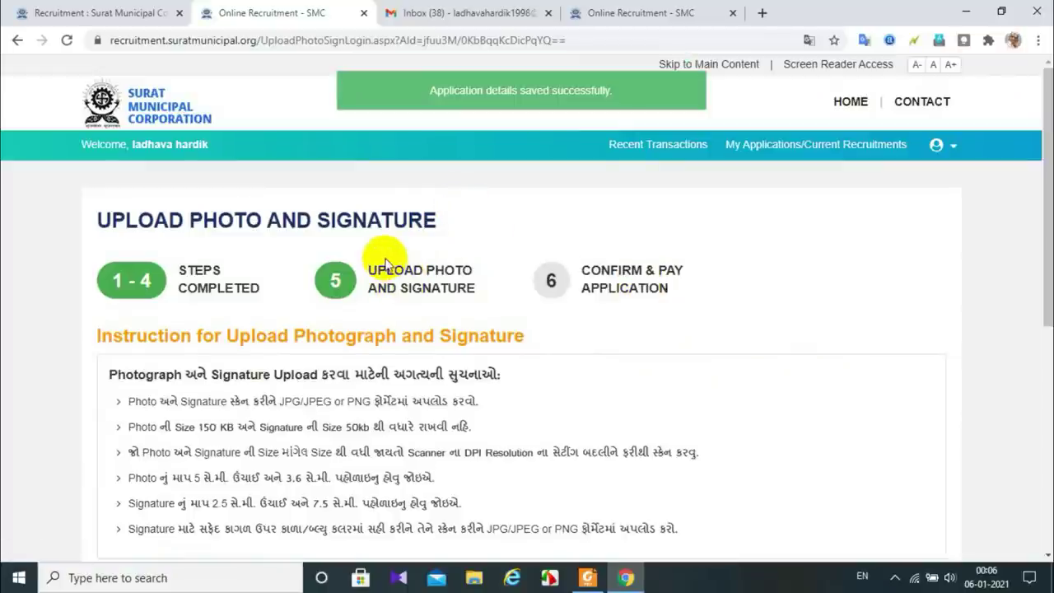
Scroll to the Upload Photo and Signature section, then switch to the 2237.pdf guide in Foxit
scroll(392, 265, down, 2)
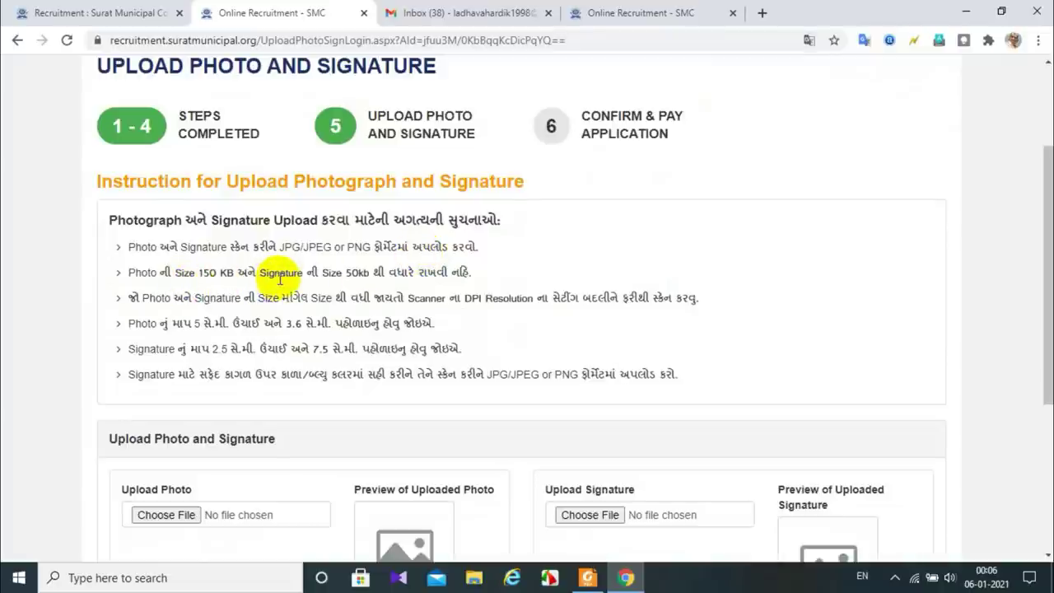
key(alt+Tab)
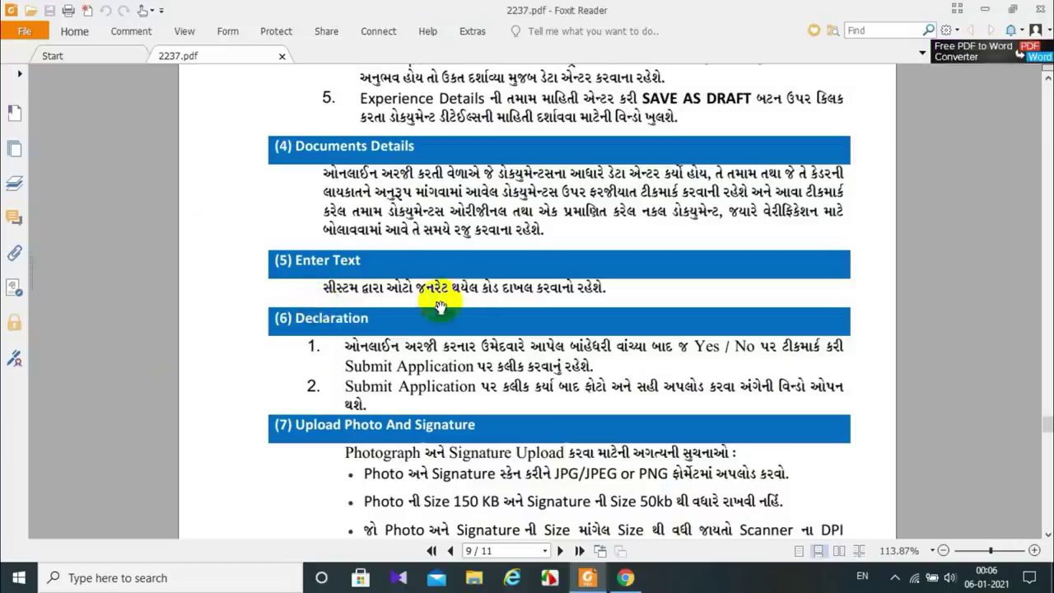
Read 2237.pdf sections 7 and 8 on photo upload and Confirm & Pay, then return to Chrome
scroll(441, 293, down, 4)
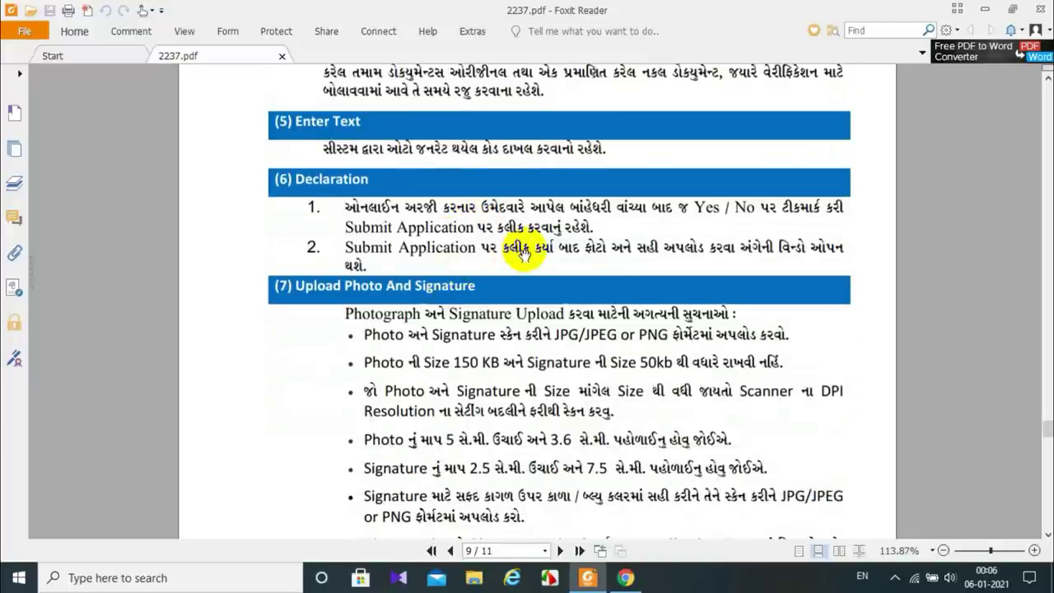
scroll(529, 252, down, 4)
scroll(543, 224, down, 6)
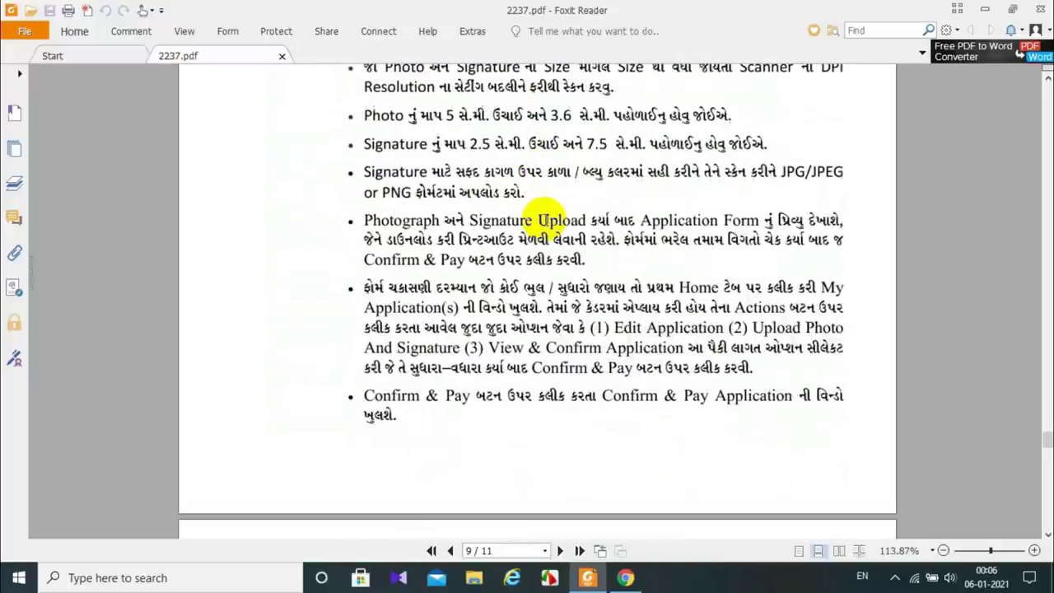
scroll(546, 219, down, 2)
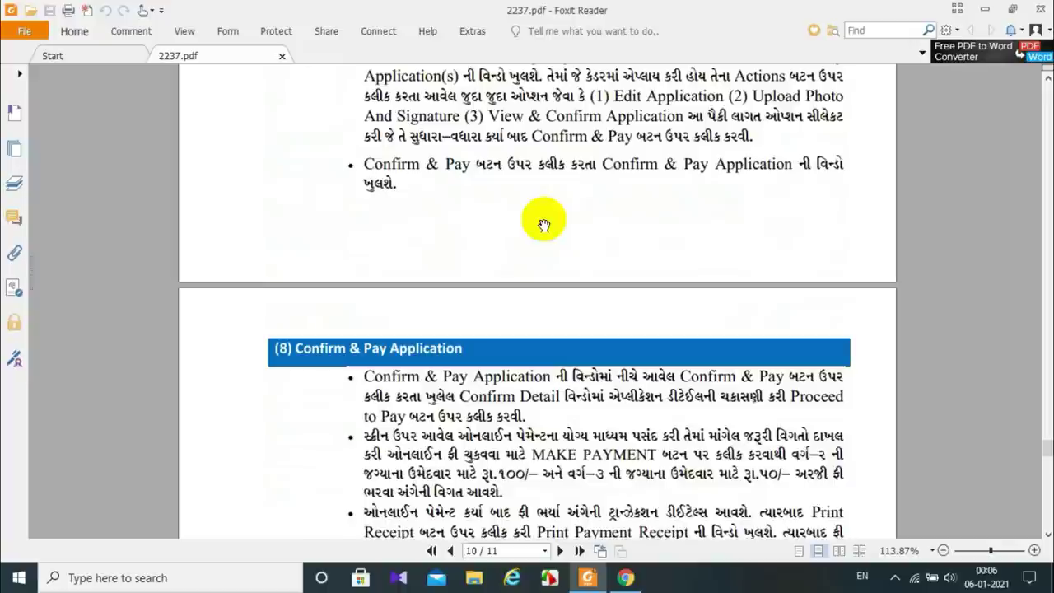
scroll(544, 224, down, 3)
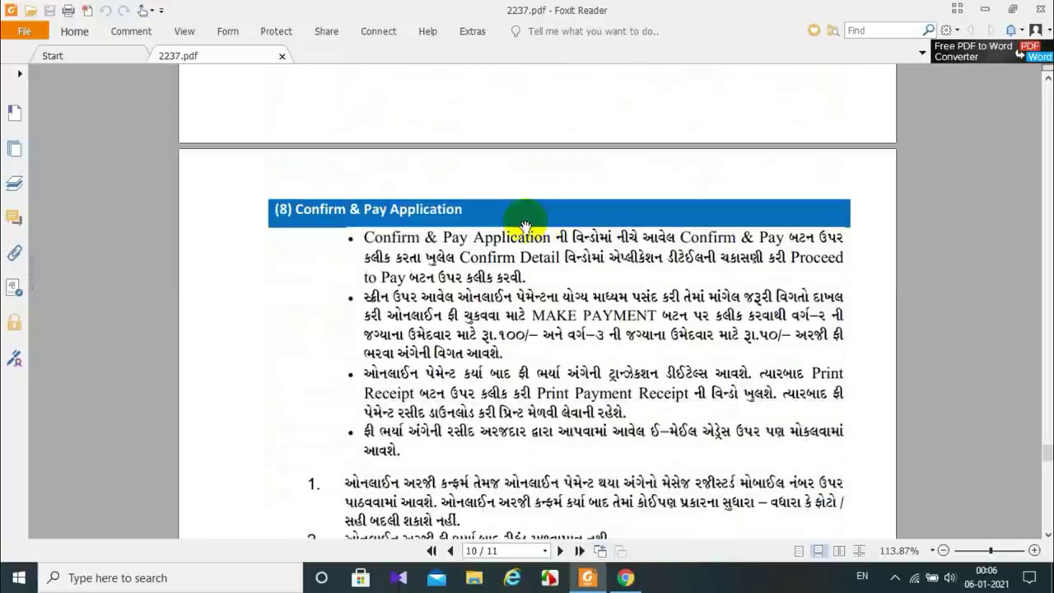
scroll(525, 227, down, 2)
scroll(519, 219, down, 1)
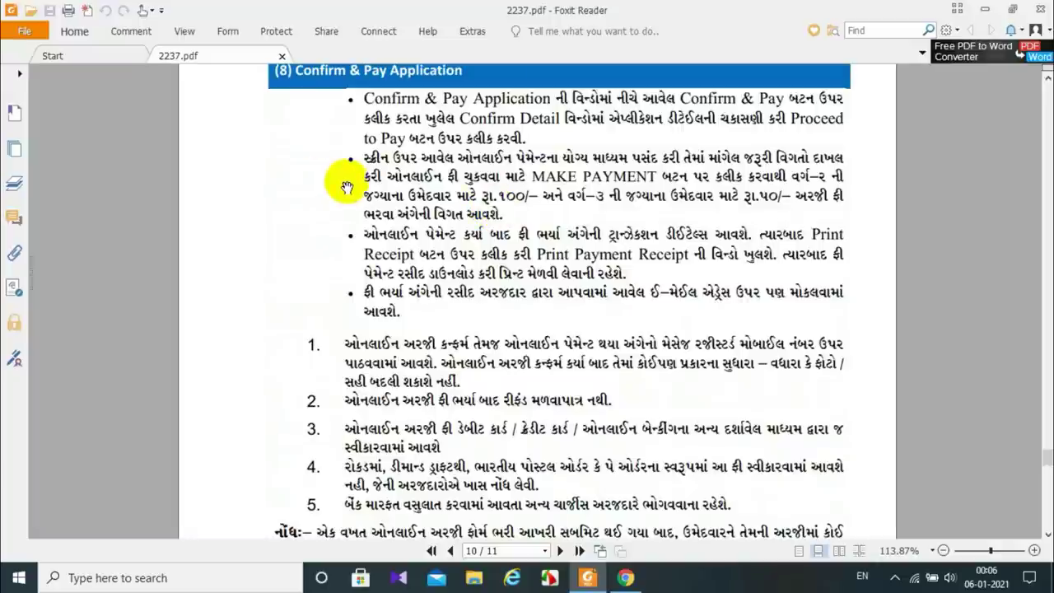
key(alt+Tab)
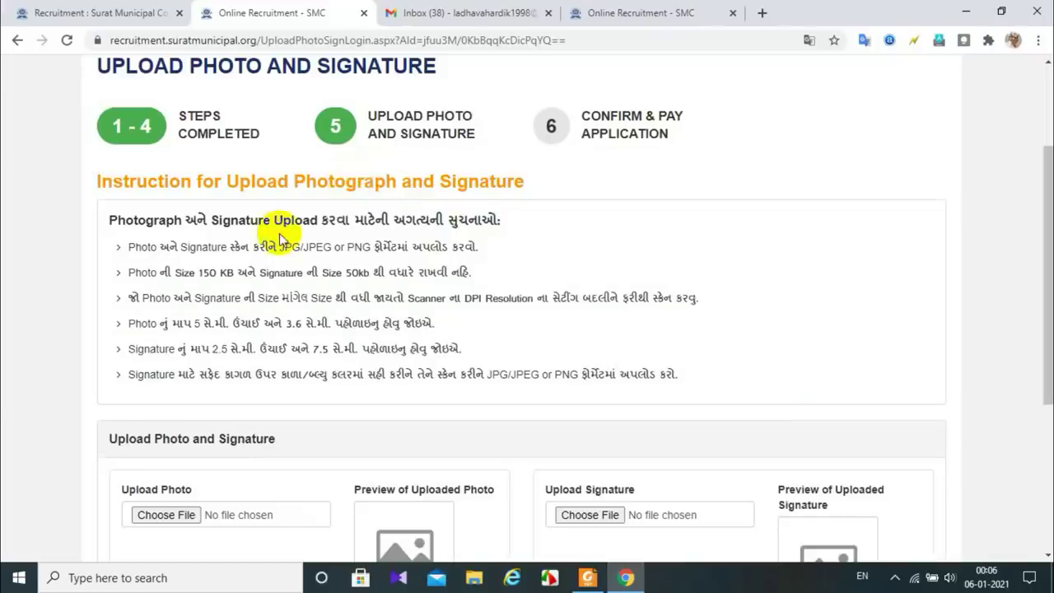
Choose the passport photo from the photo and signature folder for the Upload Photo field
scroll(279, 233, down, 2)
scroll(279, 233, down, 2)
click(188, 285)
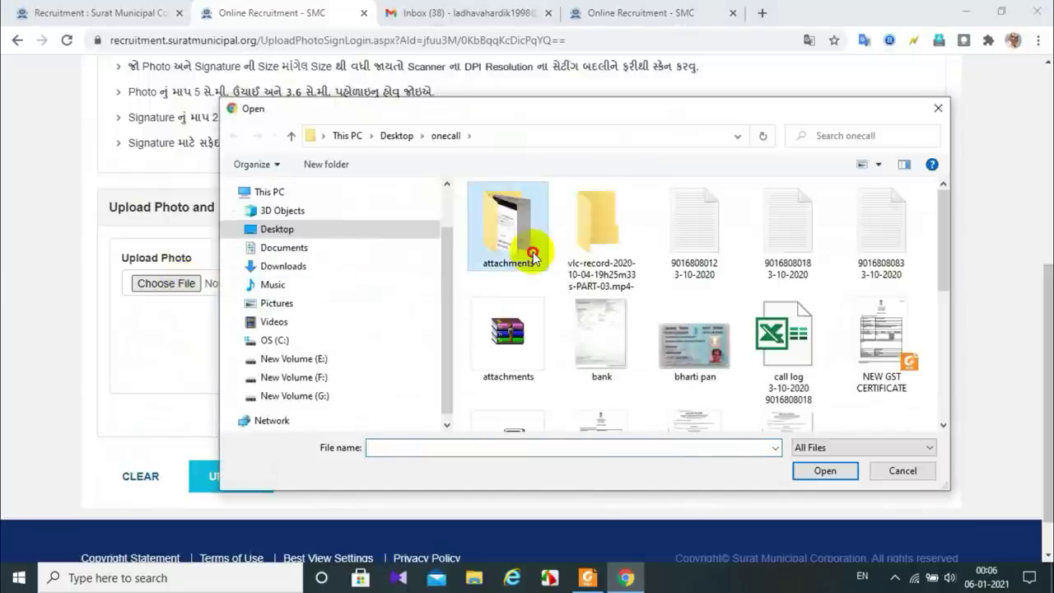
double_click(533, 256)
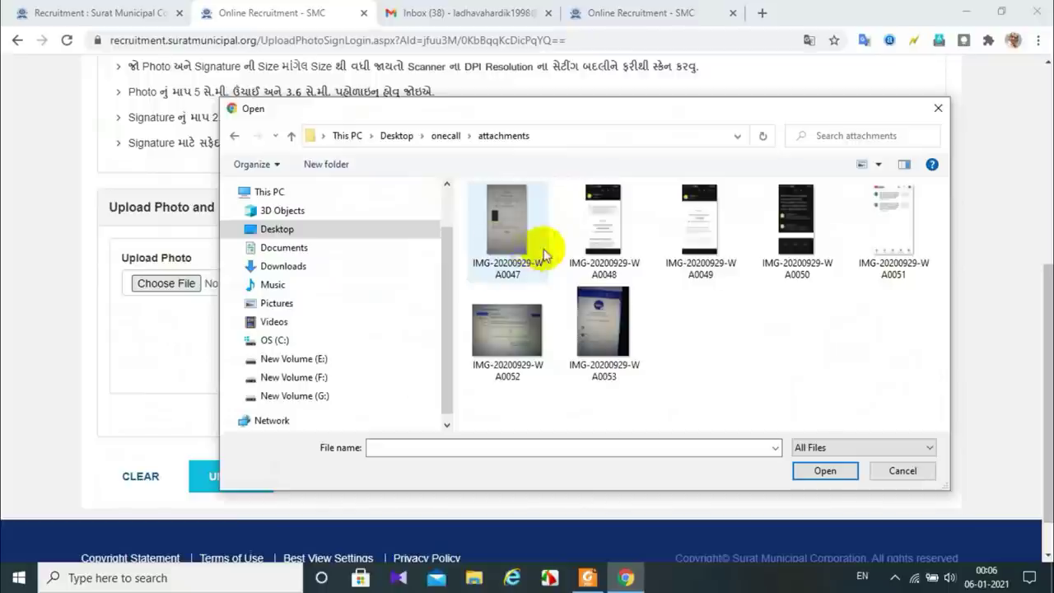
click(277, 229)
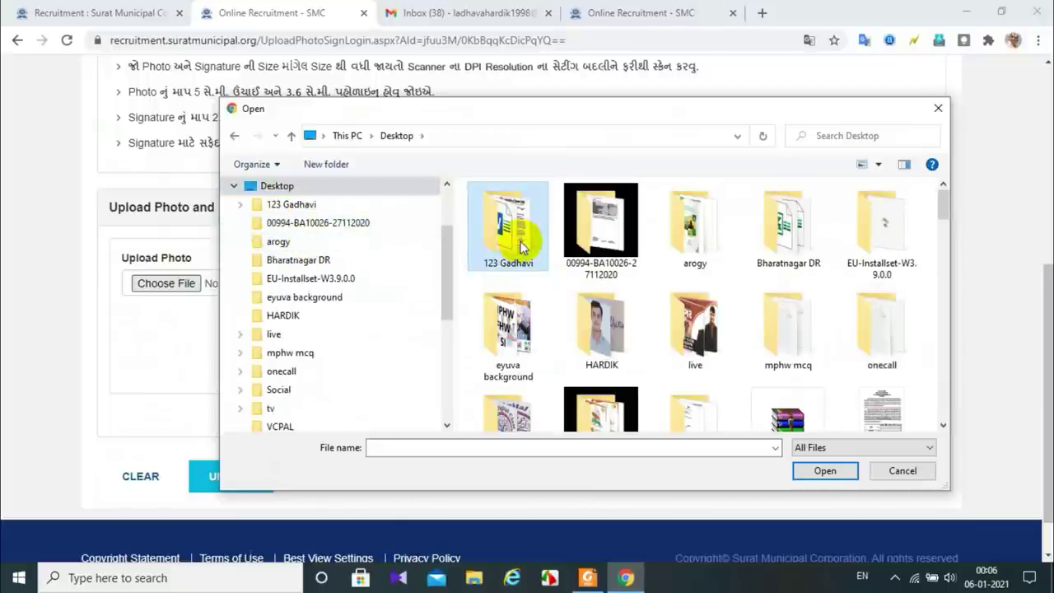
key(h)
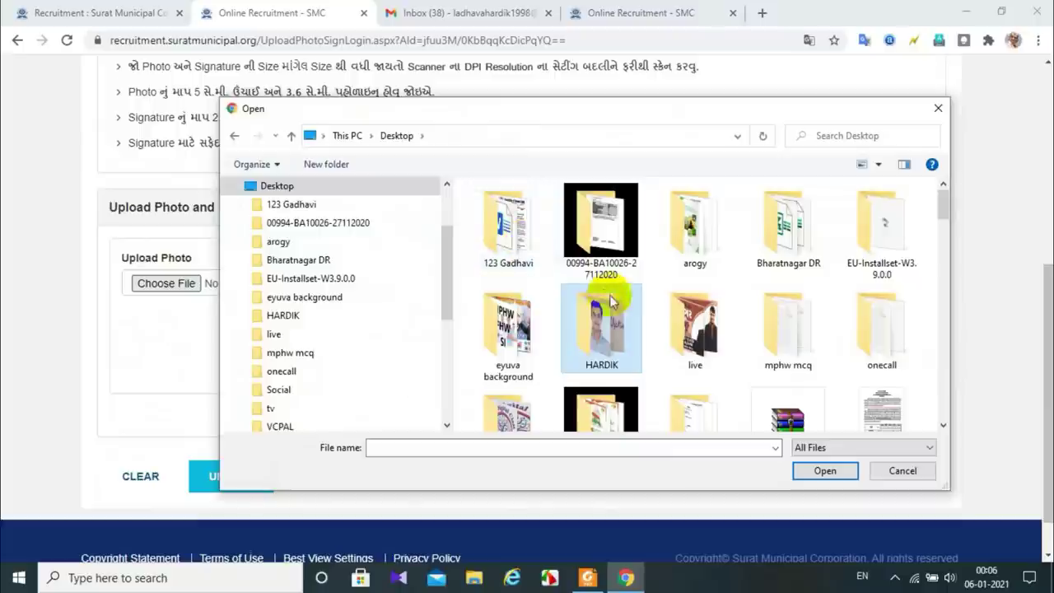
double_click(605, 317)
double_click(509, 230)
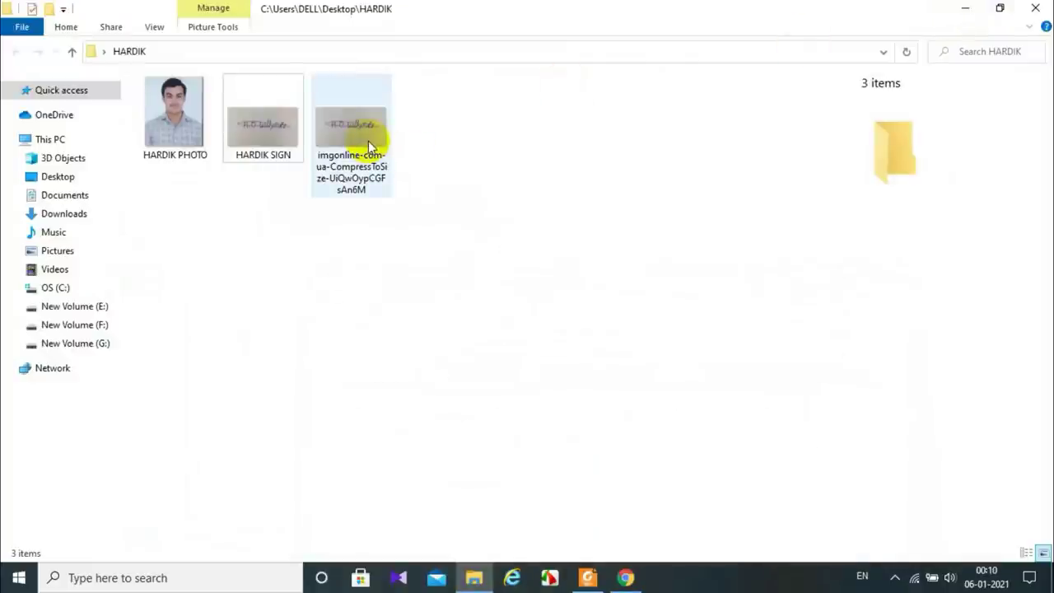
click(626, 576)
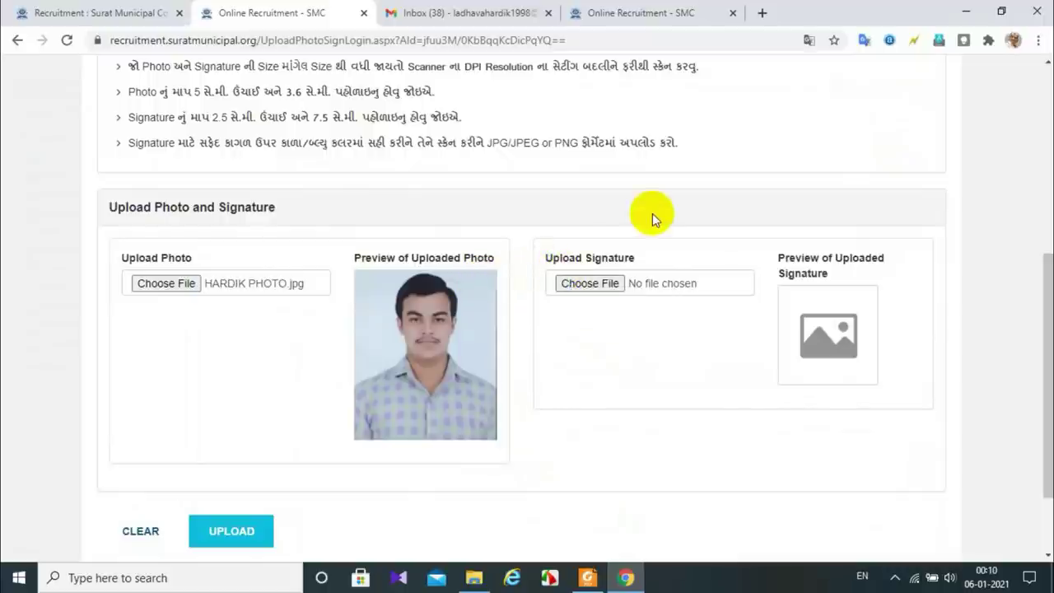
Attach the compressed imgonline image as the signature and upload both files
scroll(530, 214, up, 1)
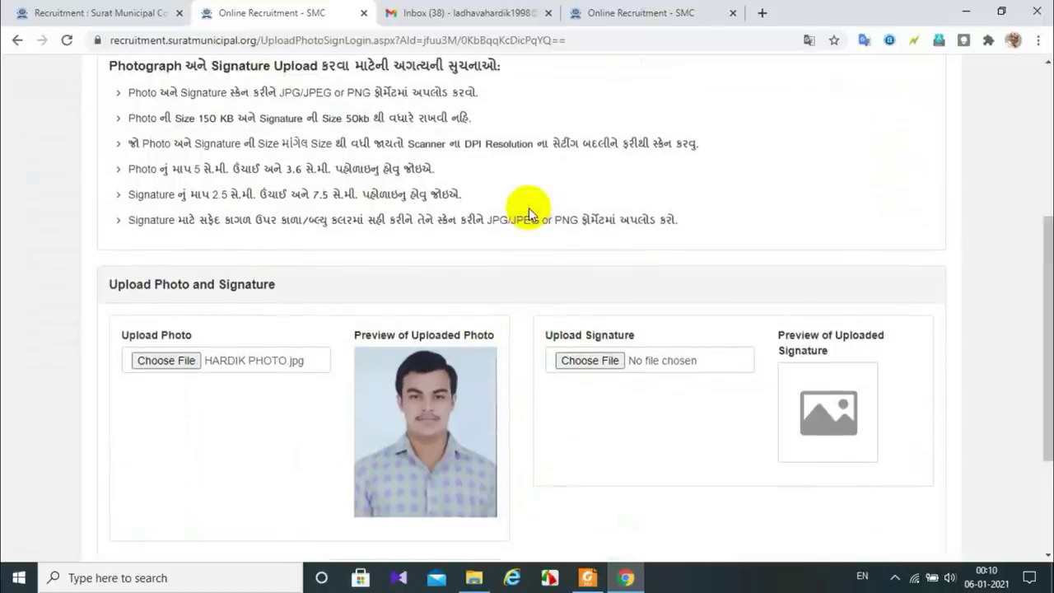
click(598, 362)
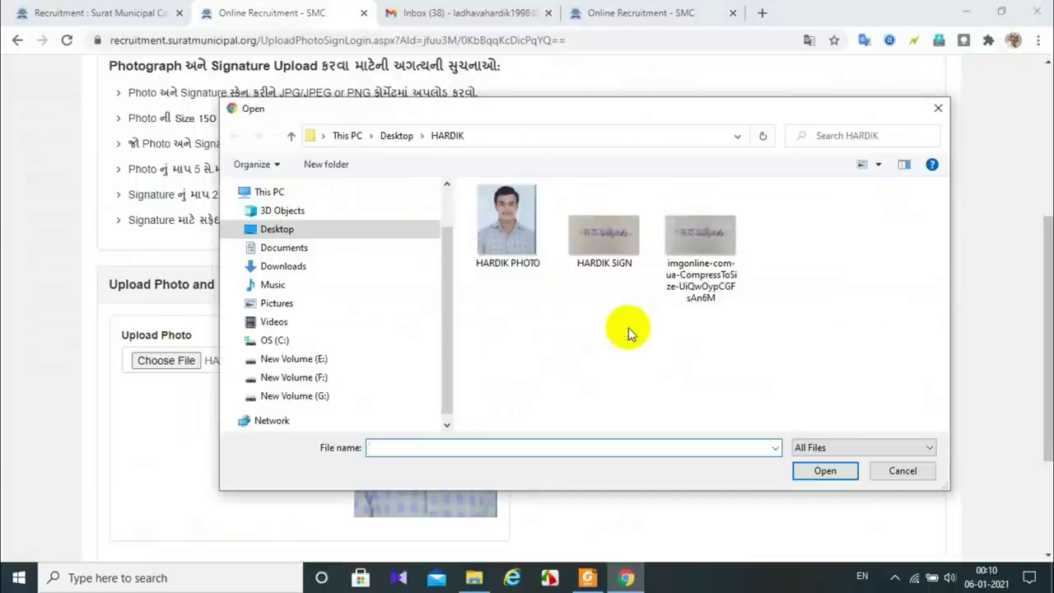
double_click(725, 238)
scroll(724, 239, down, 1)
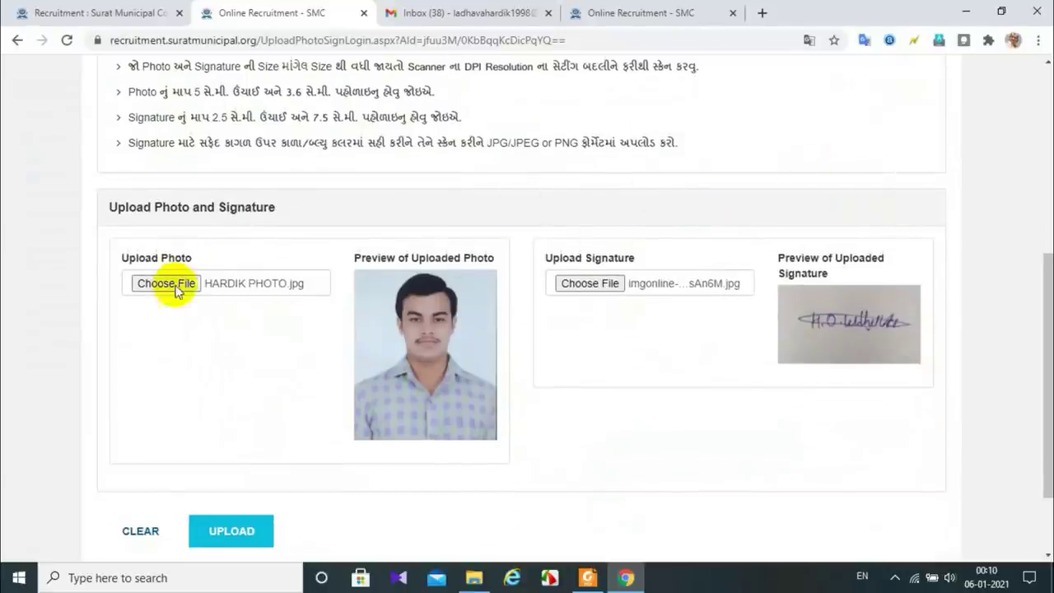
scroll(576, 348, down, 1)
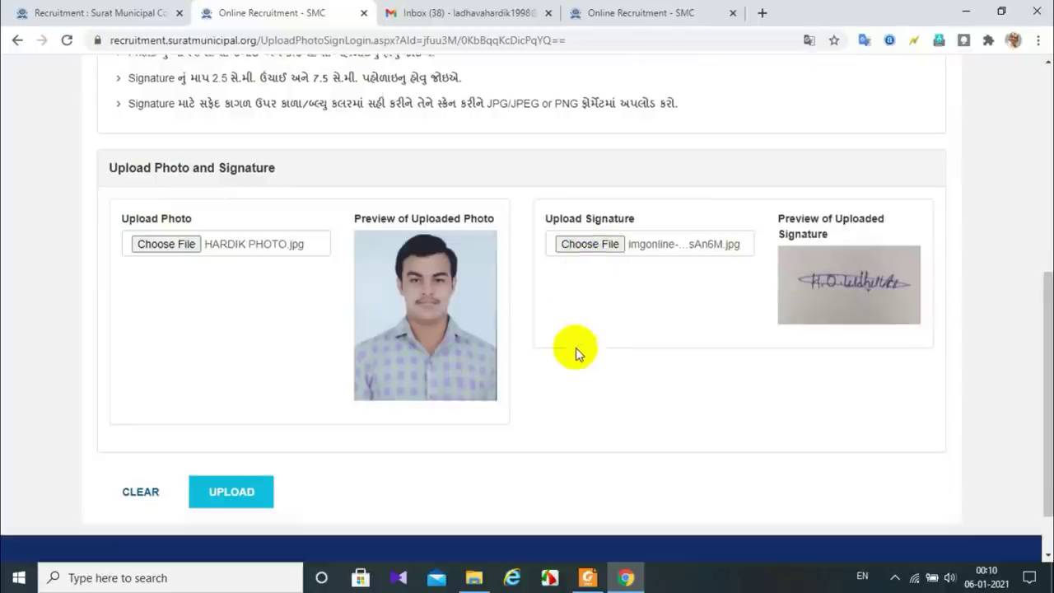
click(243, 457)
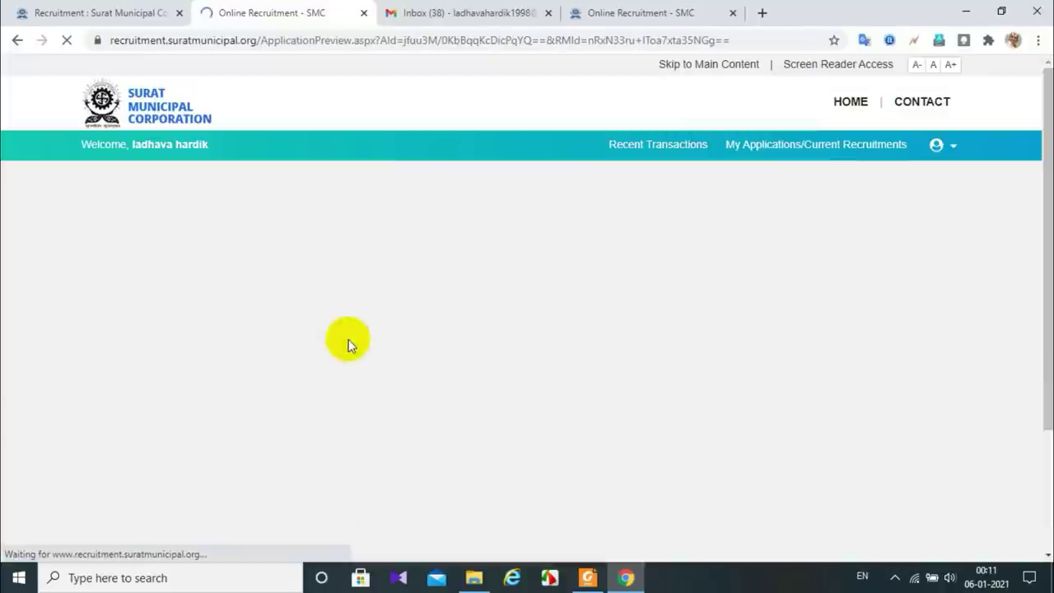
Check the Application Preview page, then switch to the File Explorer folder holding the image files
scroll(419, 240, down, 2)
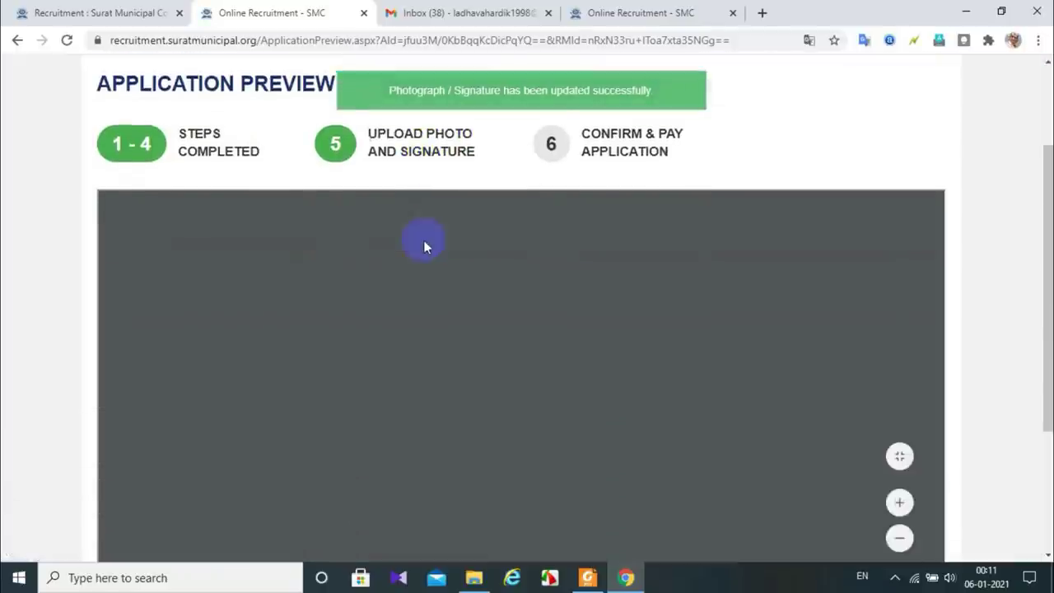
scroll(412, 305, up, 1)
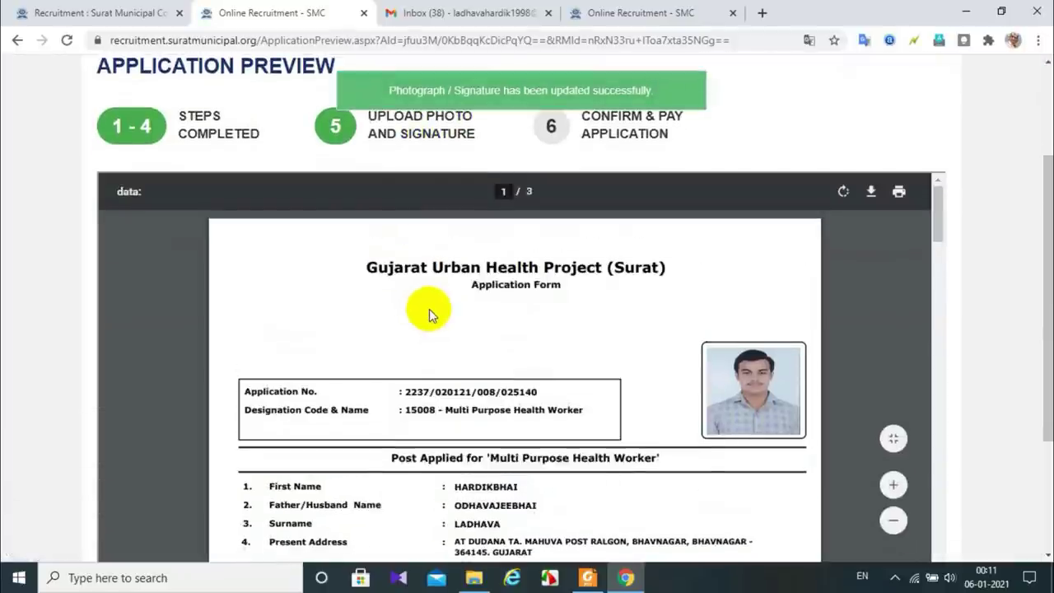
key(alt+Tab)
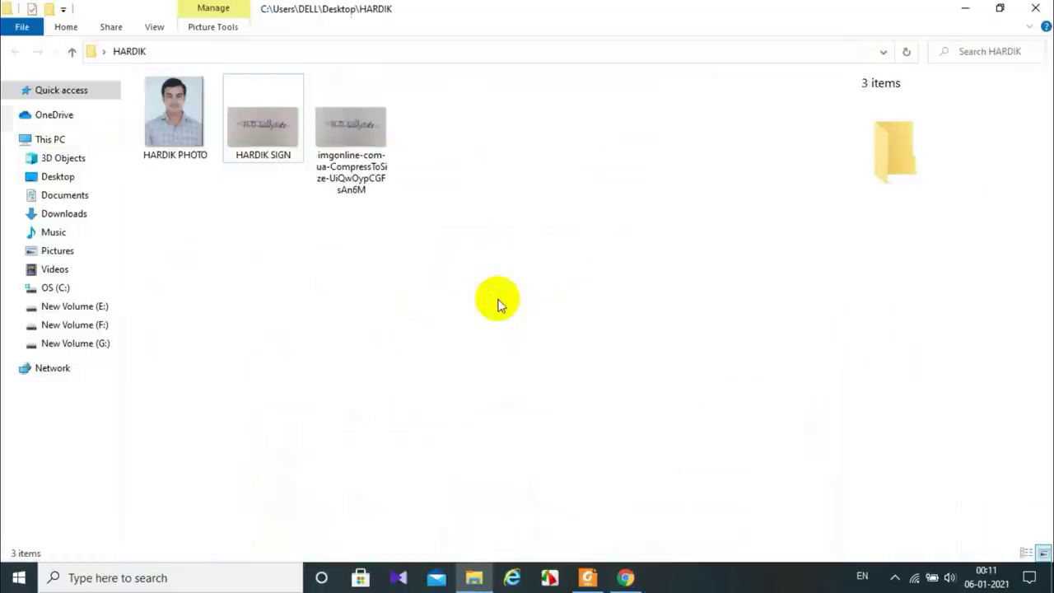
Scroll the 2237.pdf guide to page 9's photo and signature upload guidance
key(alt+Tab)
key(Tab)
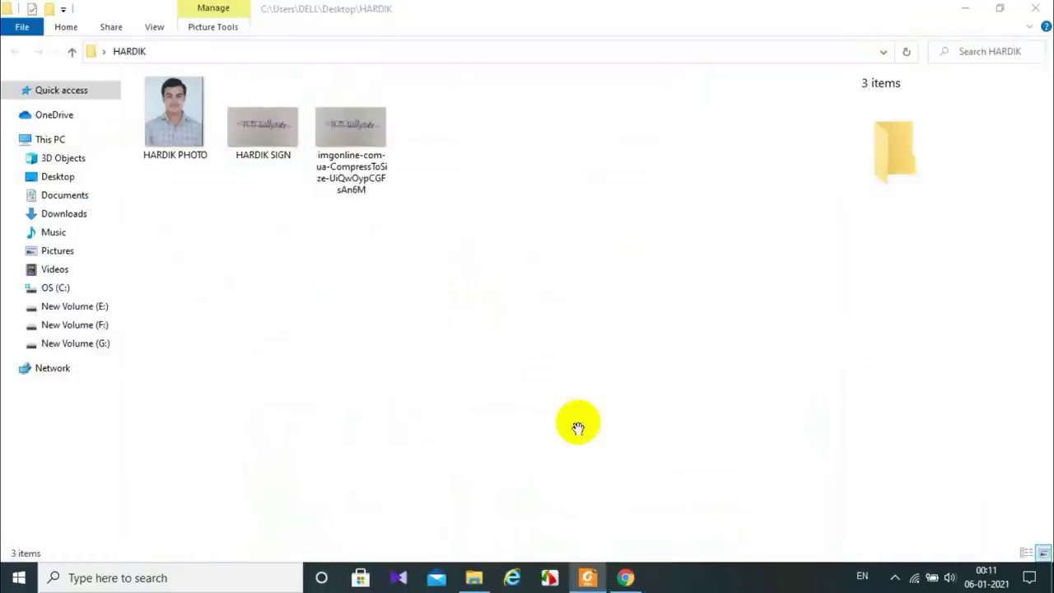
scroll(490, 334, down, 3)
scroll(457, 350, down, 2)
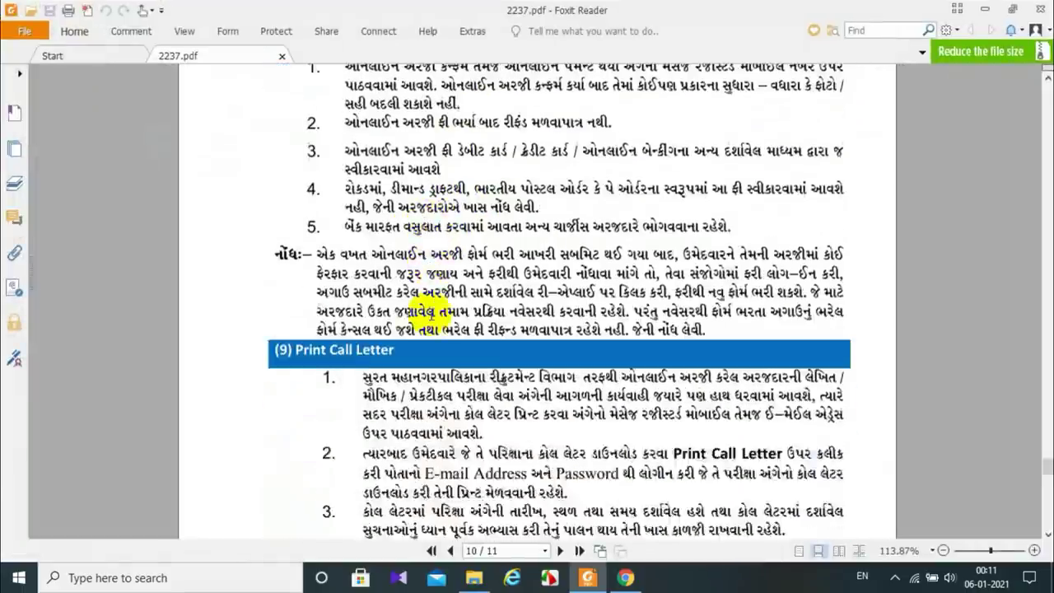
scroll(428, 309, up, 8)
scroll(429, 309, up, 10)
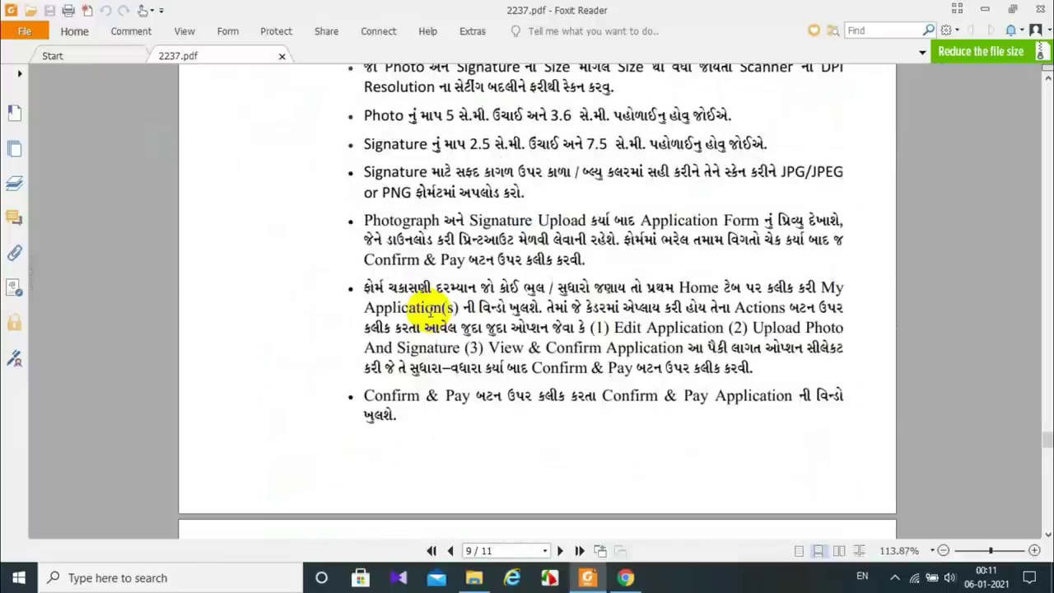
scroll(428, 309, down, 5)
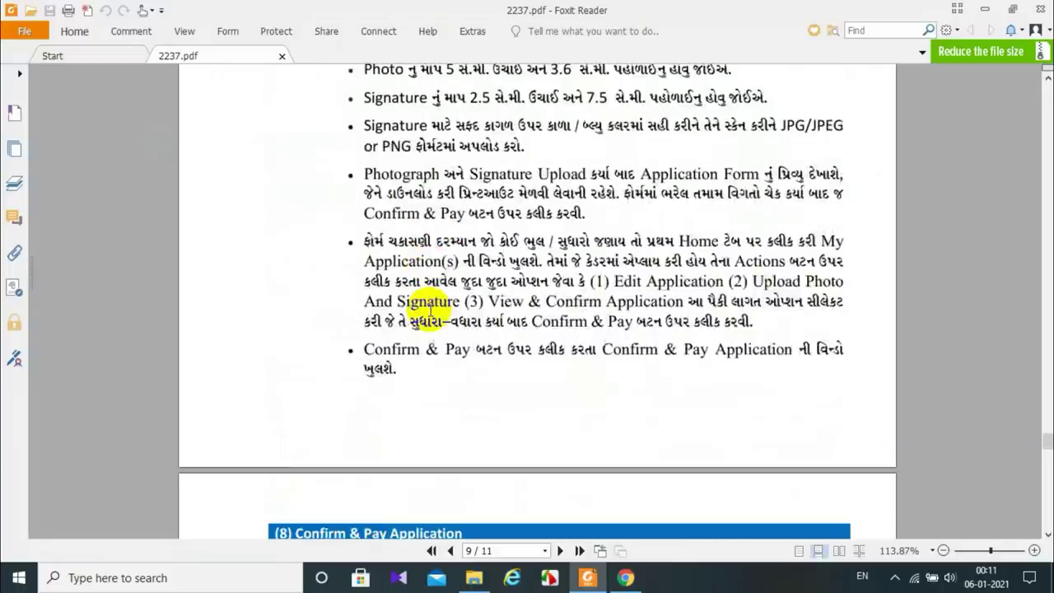
Close the File Explorer image folder and return to the Application Preview in Chrome
key(alt+Tab)
click(1038, 6)
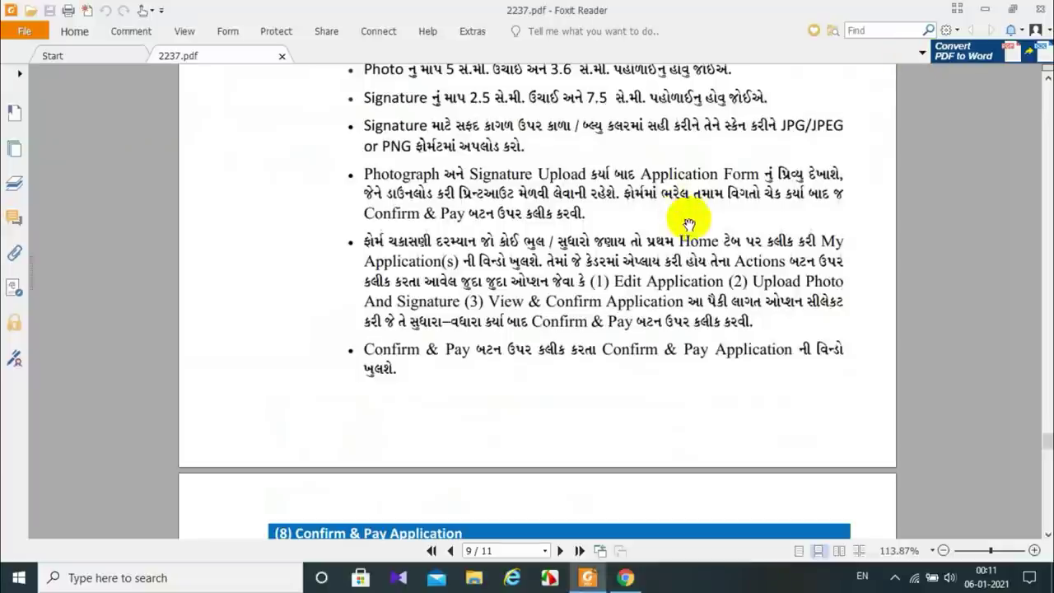
click(623, 576)
Review all three preview pages, confirming the photo on page 1 and signature on page 3
scroll(552, 375, down, 1)
scroll(552, 371, up, 1)
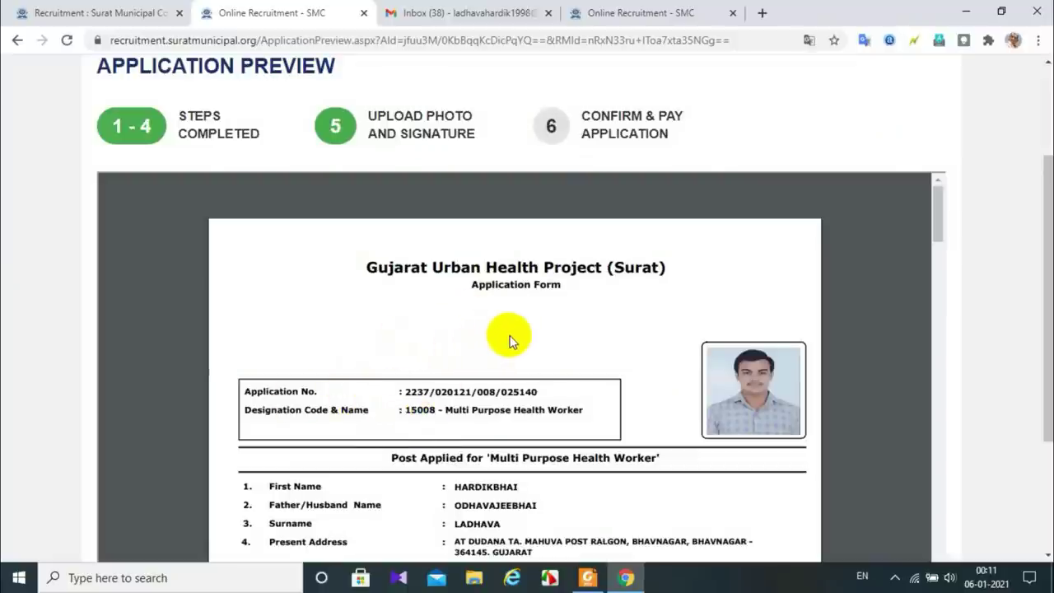
scroll(509, 339, down, 3)
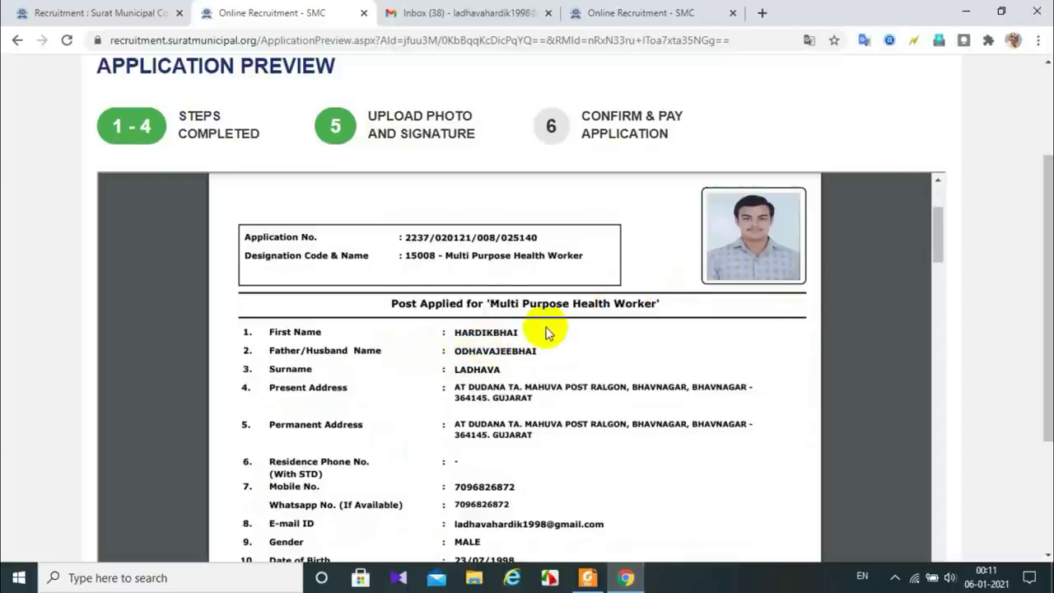
scroll(548, 332, down, 3)
scroll(548, 332, down, 2)
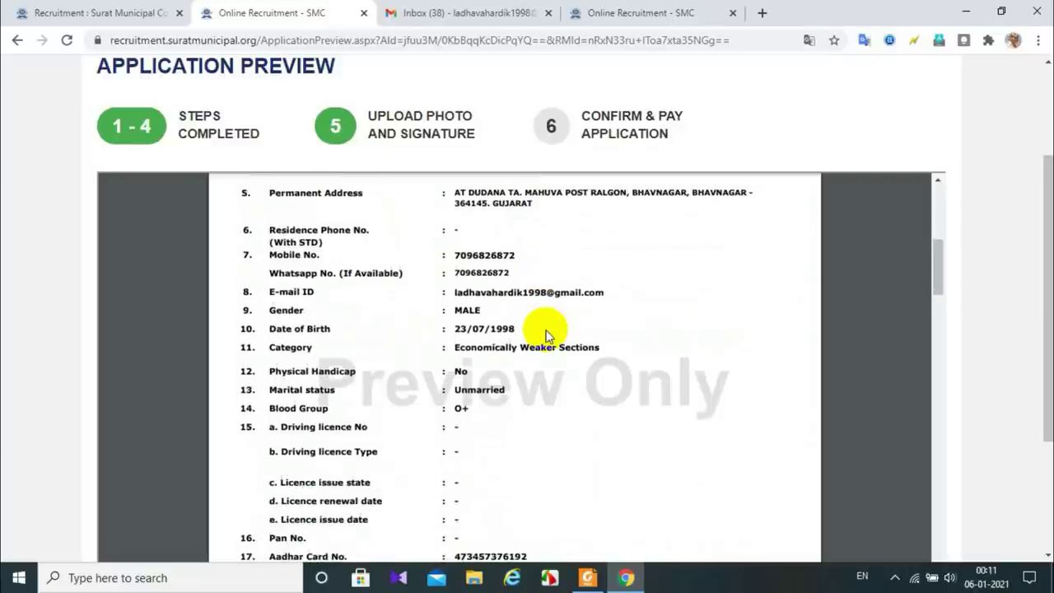
scroll(548, 336, down, 2)
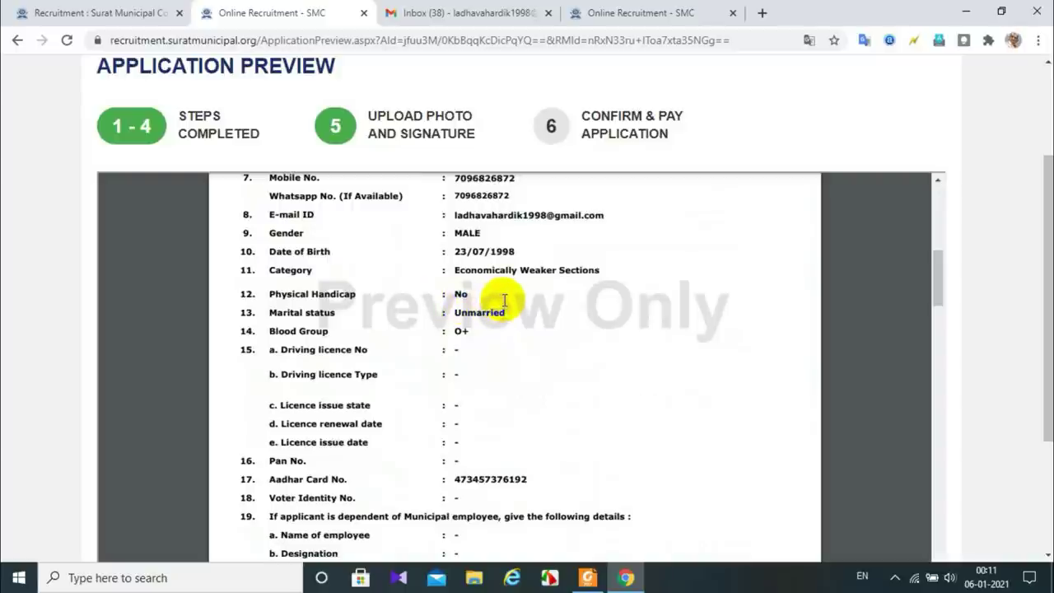
scroll(505, 301, down, 4)
scroll(508, 306, down, 6)
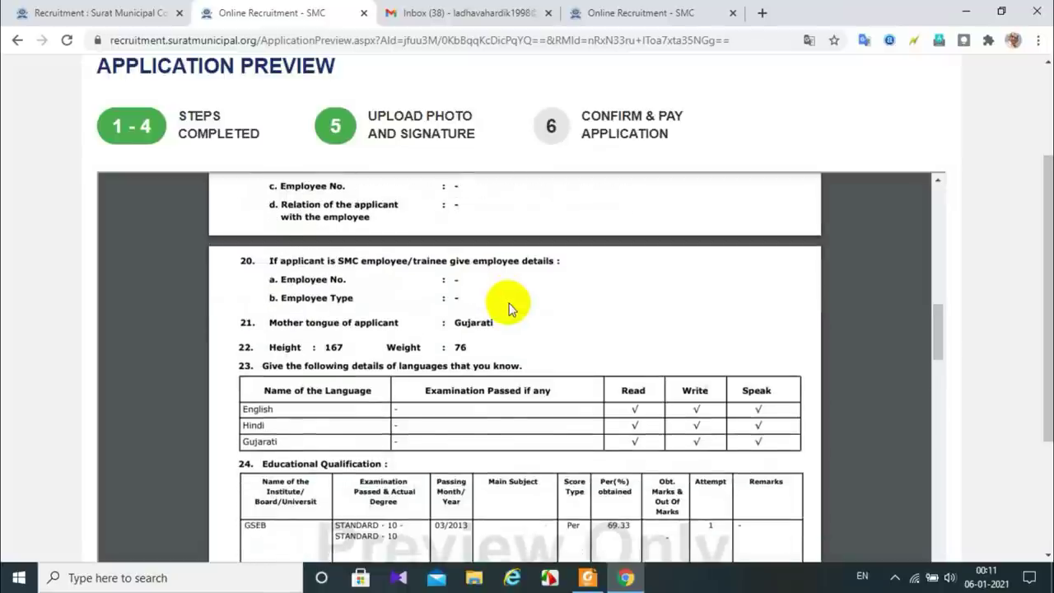
scroll(509, 308, down, 2)
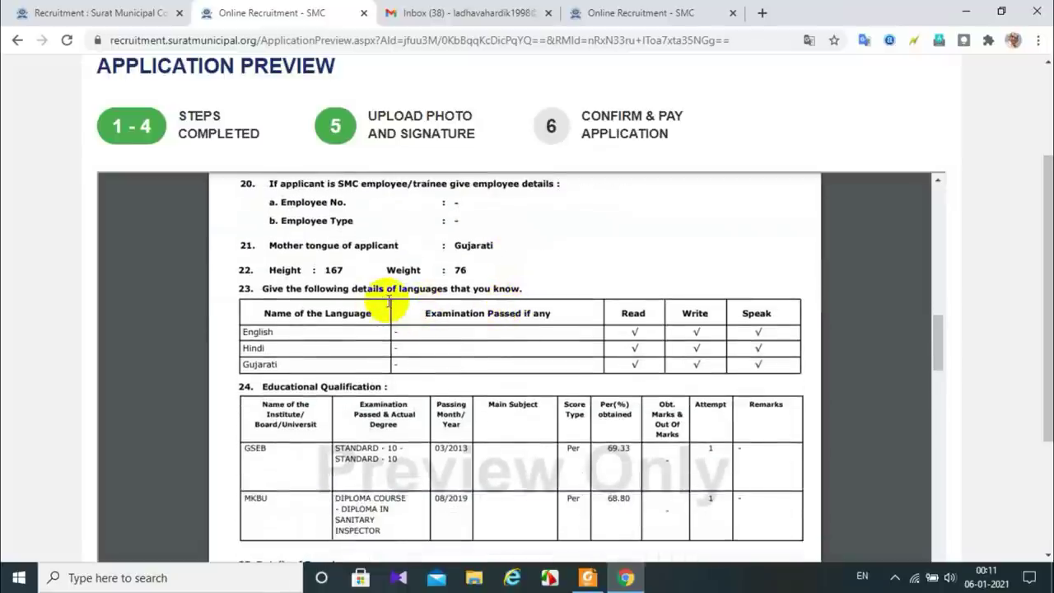
scroll(376, 301, down, 4)
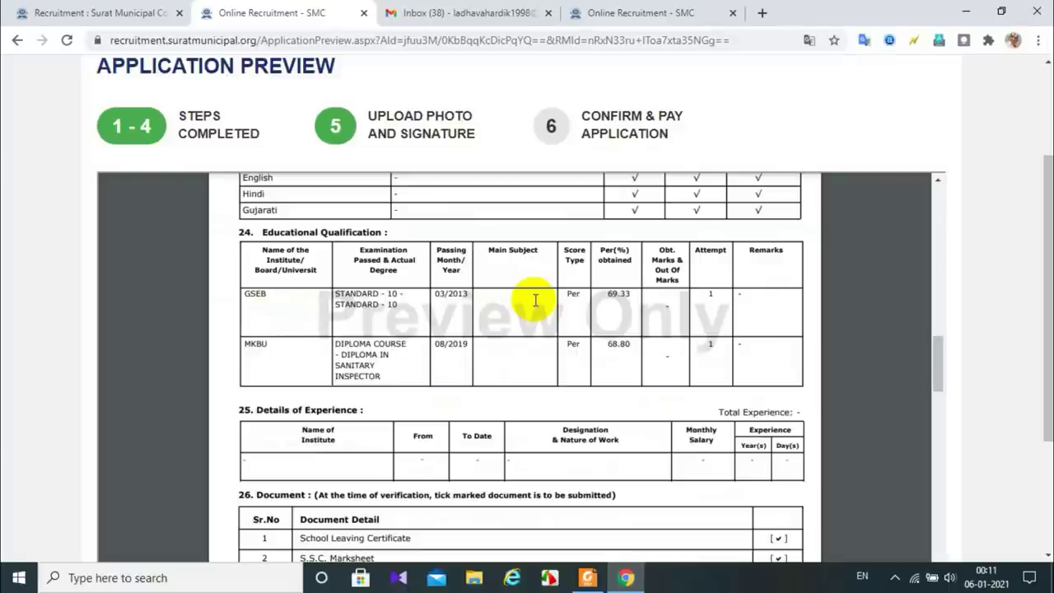
scroll(536, 301, down, 2)
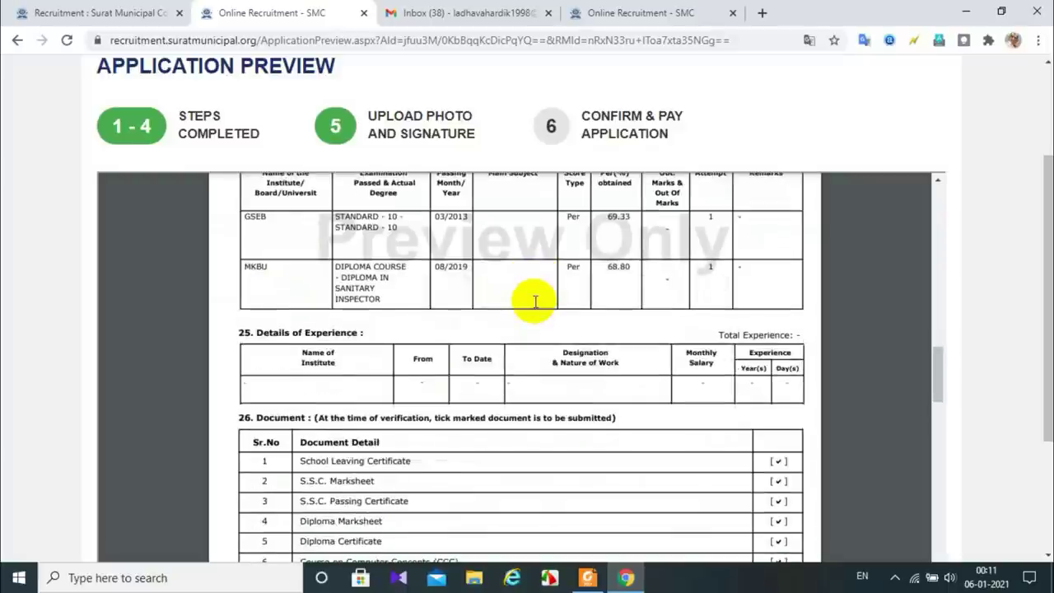
scroll(535, 301, down, 6)
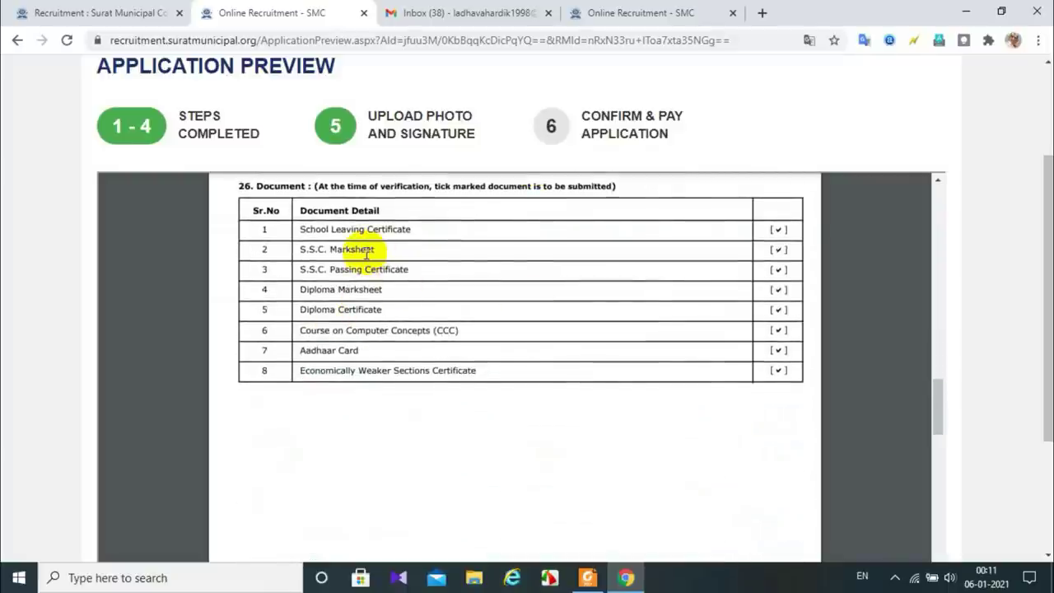
scroll(412, 251, down, 5)
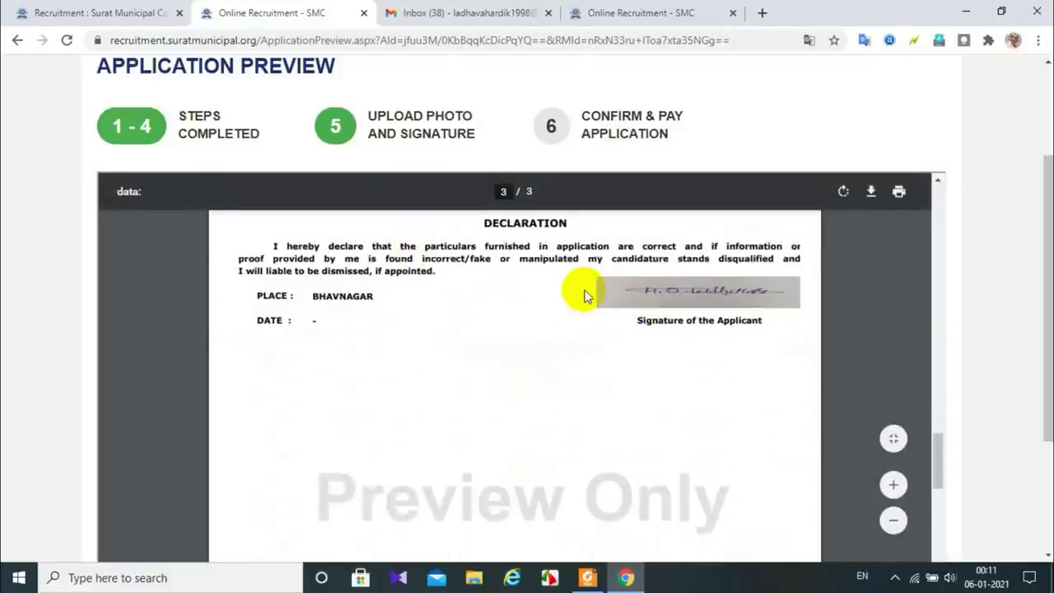
scroll(560, 296, down, 5)
scroll(593, 304, down, 2)
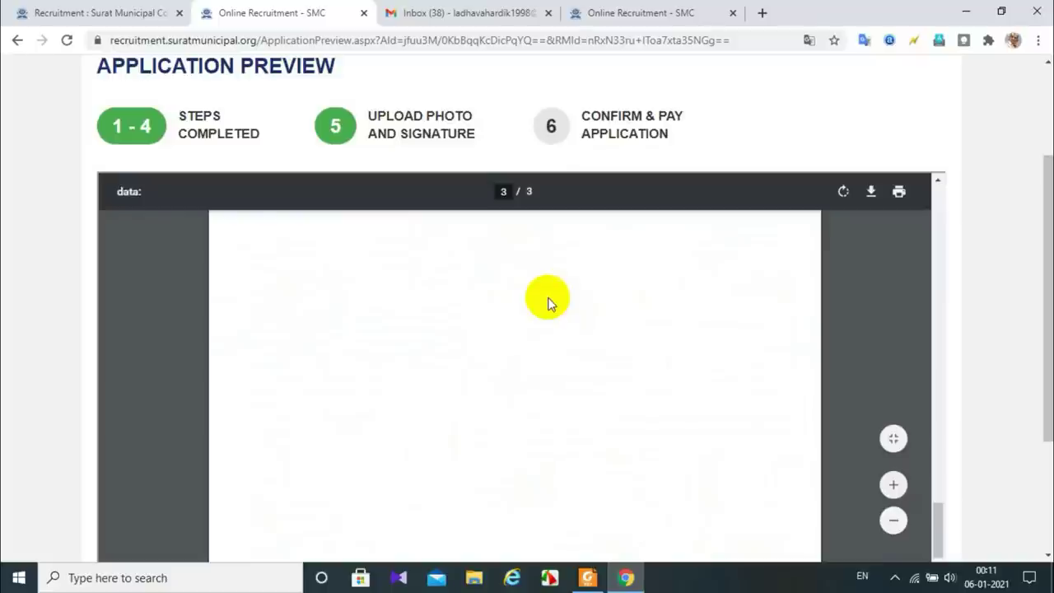
scroll(593, 309, down, 5)
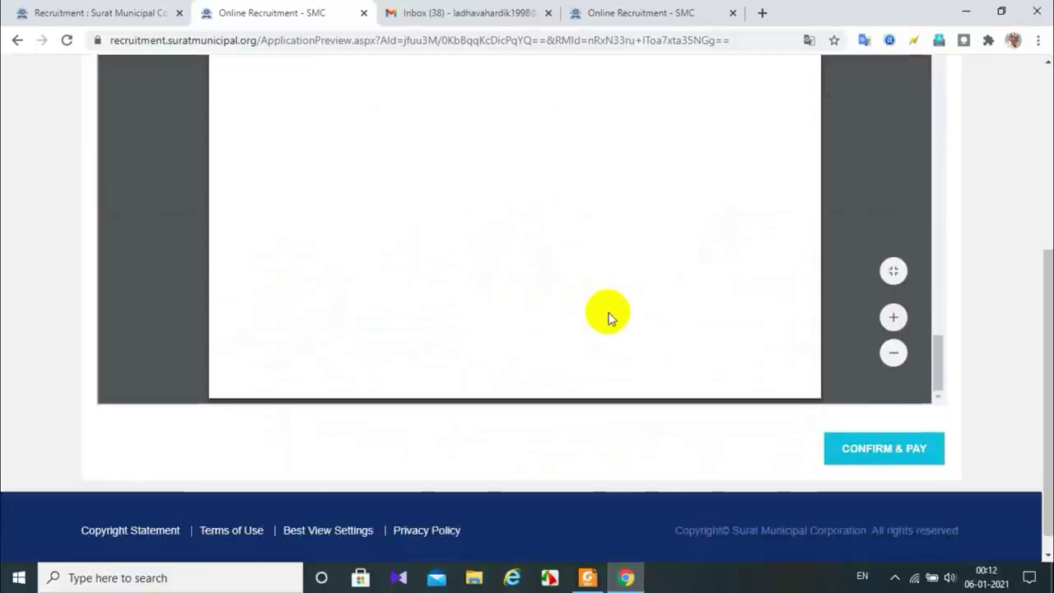
scroll(611, 318, up, 5)
scroll(611, 318, down, 3)
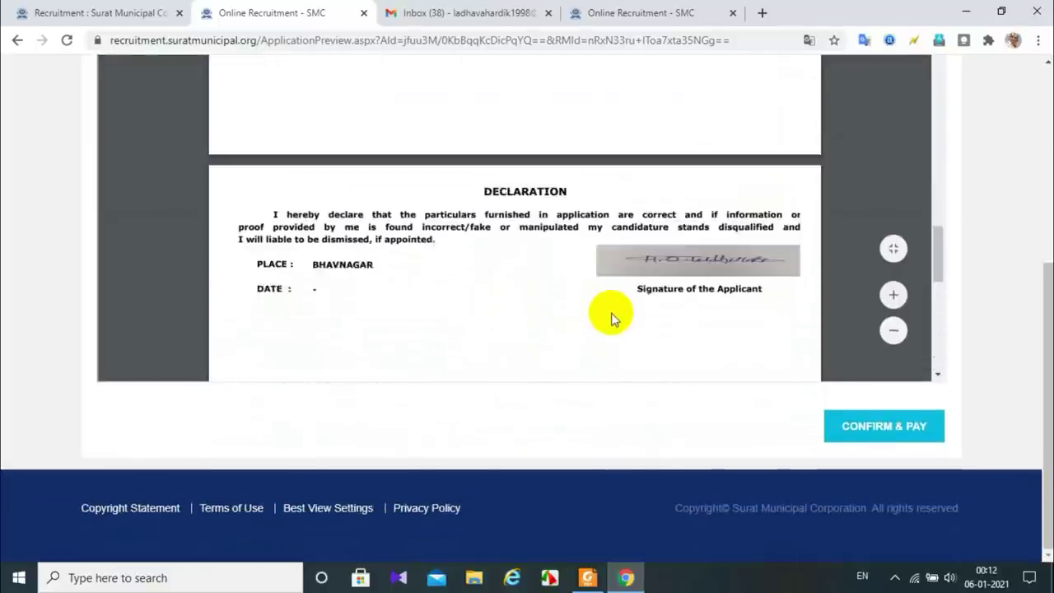
scroll(611, 318, down, 2)
scroll(609, 319, up, 4)
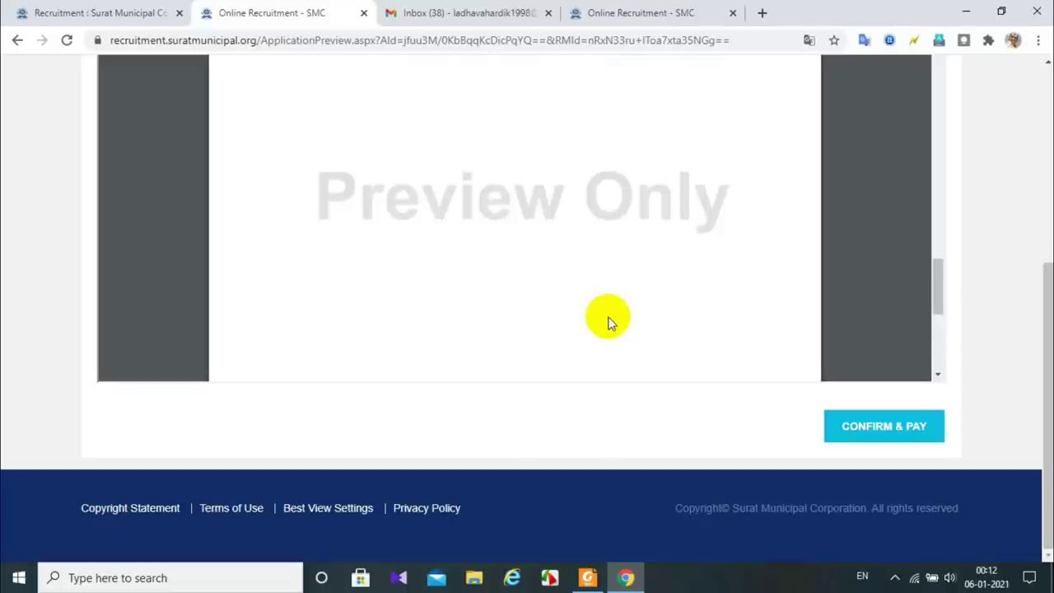
scroll(609, 322, up, 10)
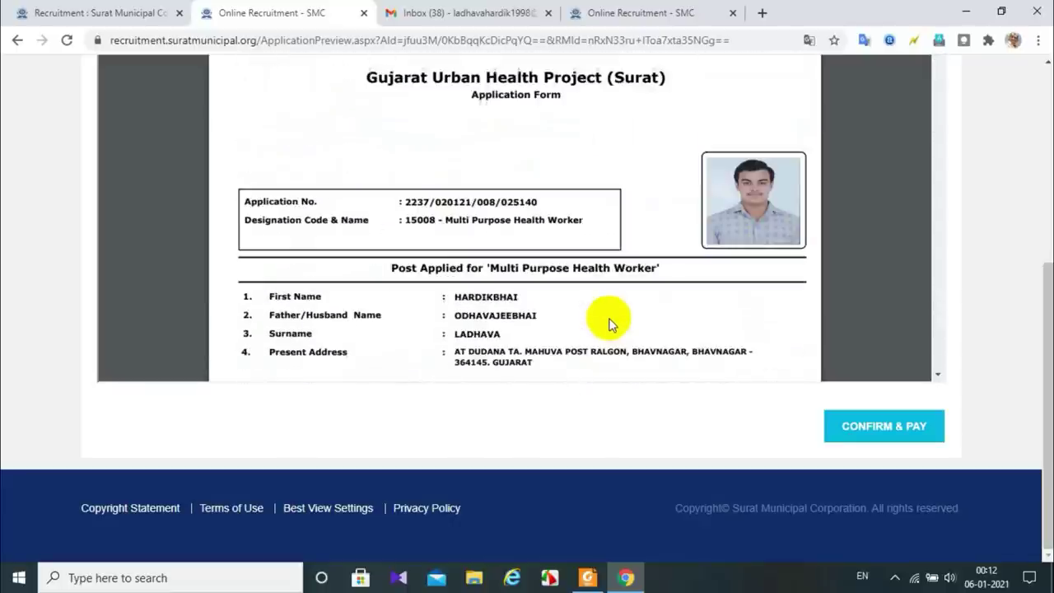
scroll(1039, 198, up, 2)
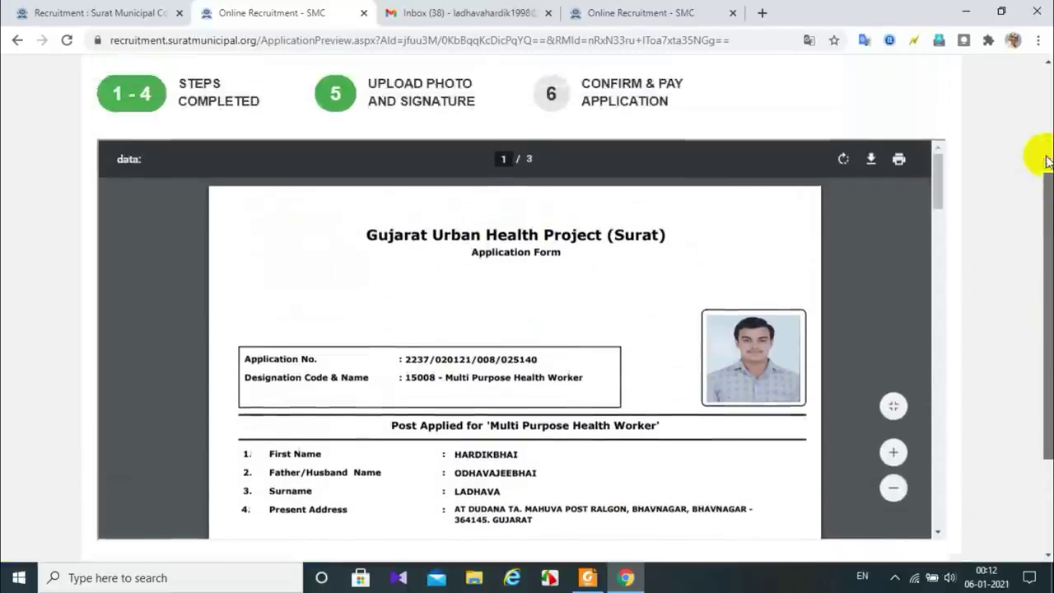
Download the three-page application preview as download.pdf and dismiss Chrome's download bar
click(871, 196)
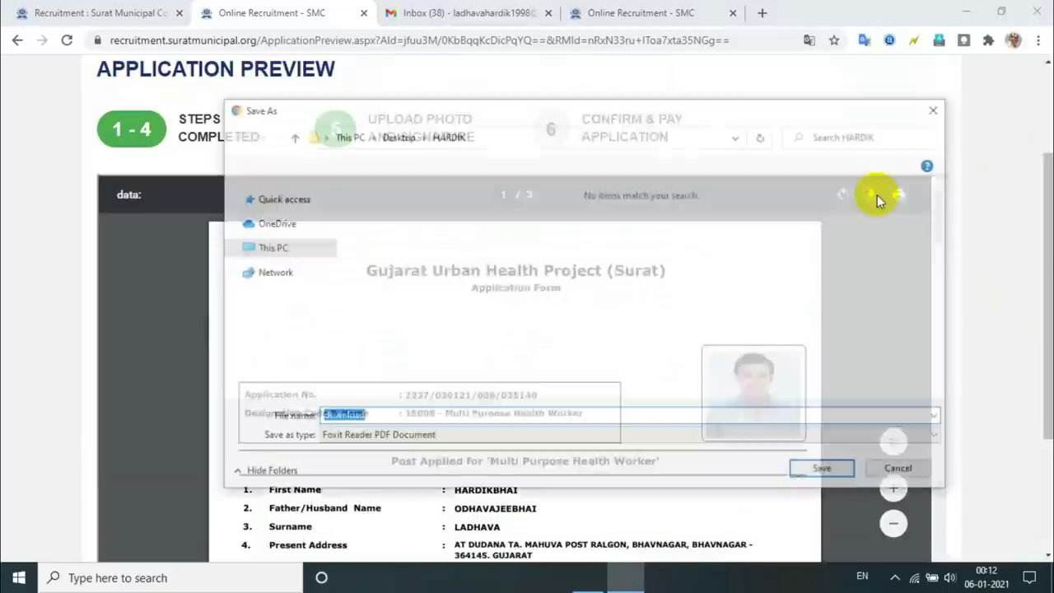
click(828, 469)
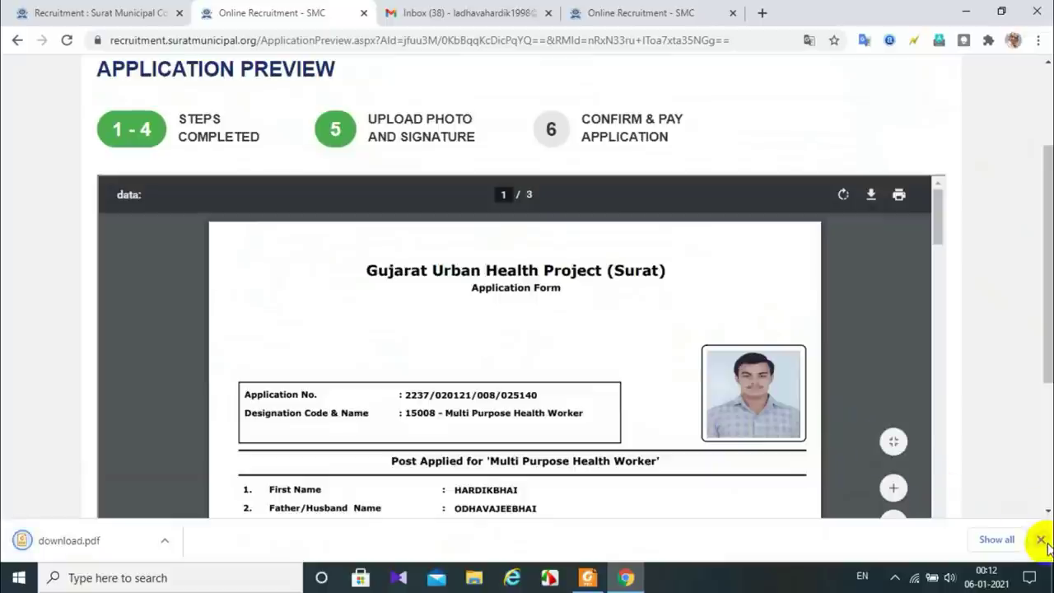
click(1041, 542)
scroll(588, 280, down, 20)
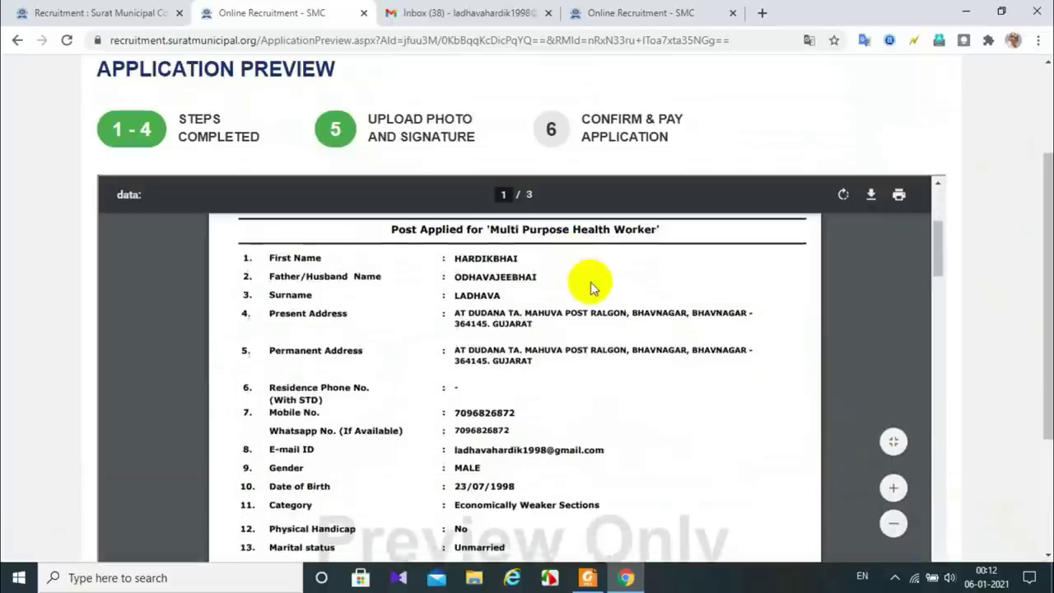